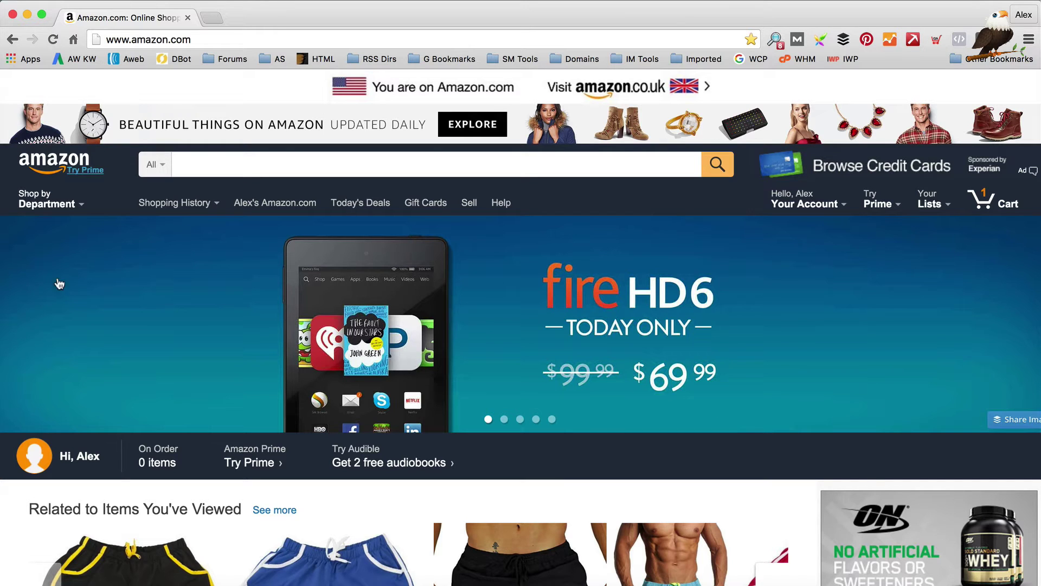
- Open the Exercise & Fitness category from the Sports & Outdoors department
{"action": "mouse_move", "coordinate": [81, 205]}
{"action": "scroll", "coordinate": [77, 228], "scroll_direction": "down", "scroll_amount": 3}
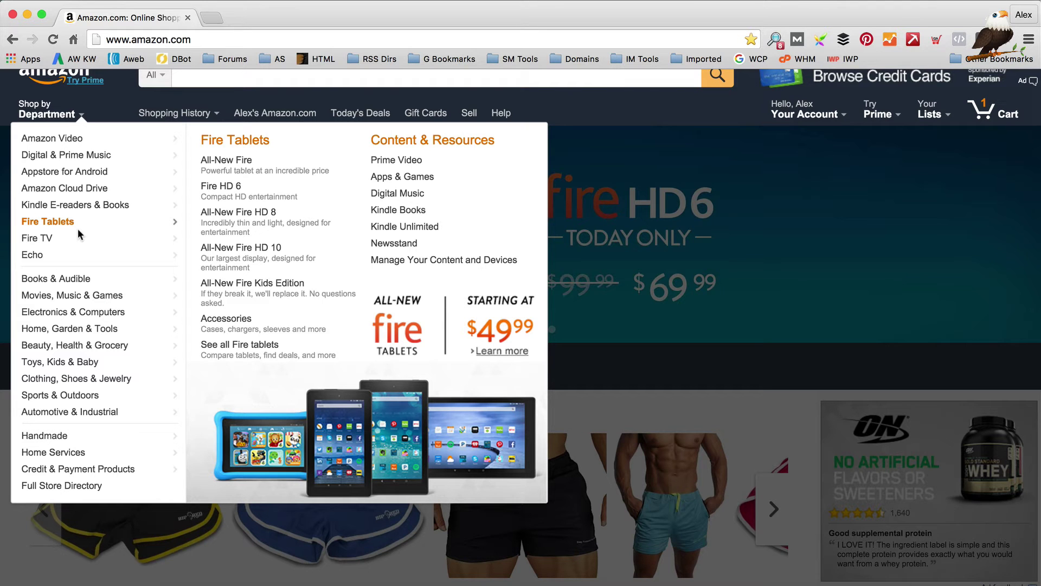
{"action": "mouse_move", "coordinate": [78, 415]}
{"action": "mouse_move", "coordinate": [79, 331]}
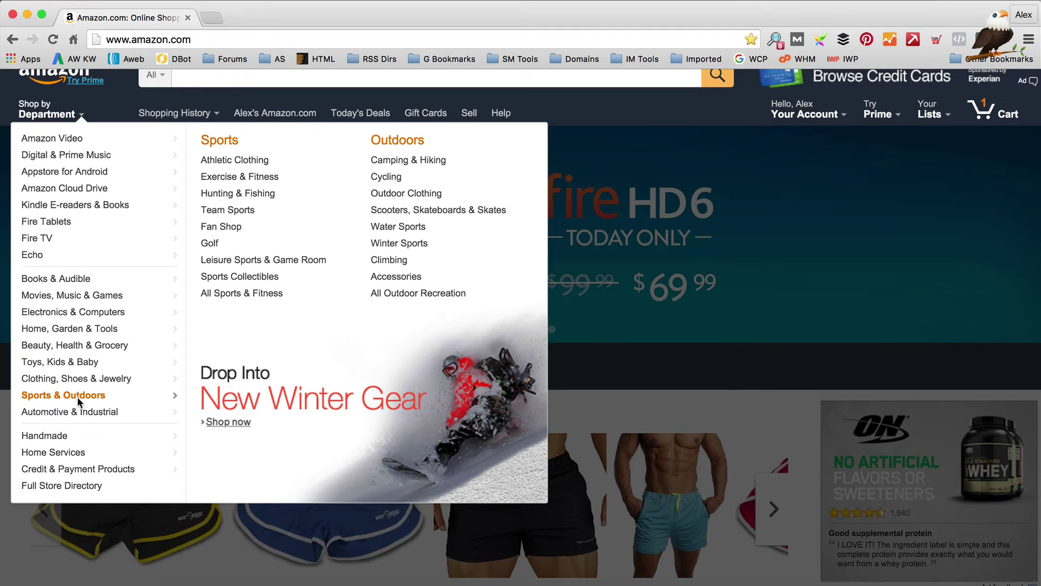
{"action": "left_click", "coordinate": [268, 178]}
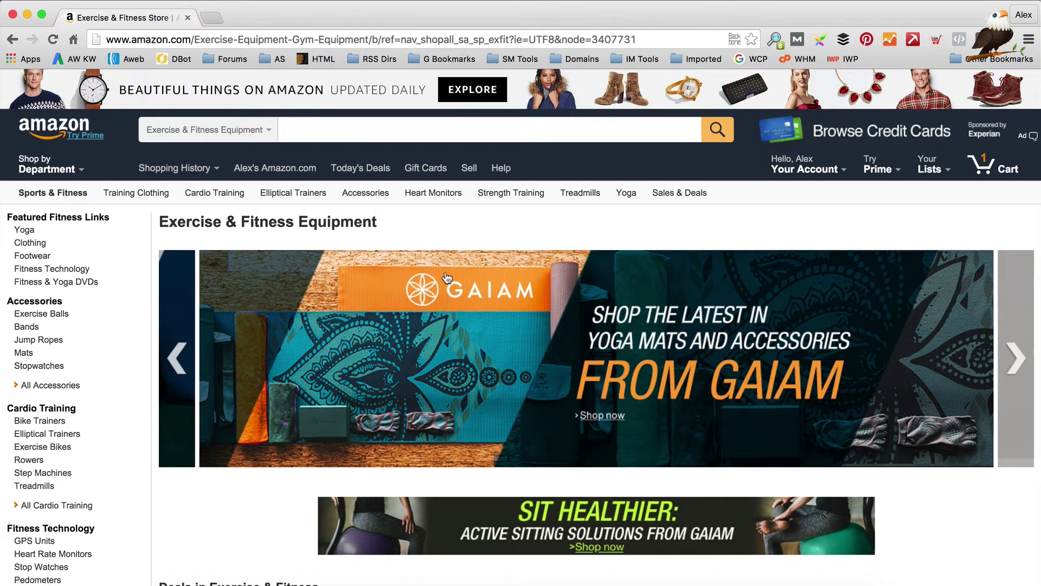
- Filter the Exercise & Fitness products to a price range of $100 to $10,000
{"action": "scroll", "coordinate": [456, 282], "scroll_direction": "down", "scroll_amount": 5}
{"action": "scroll", "coordinate": [455, 282], "scroll_direction": "down", "scroll_amount": 3}
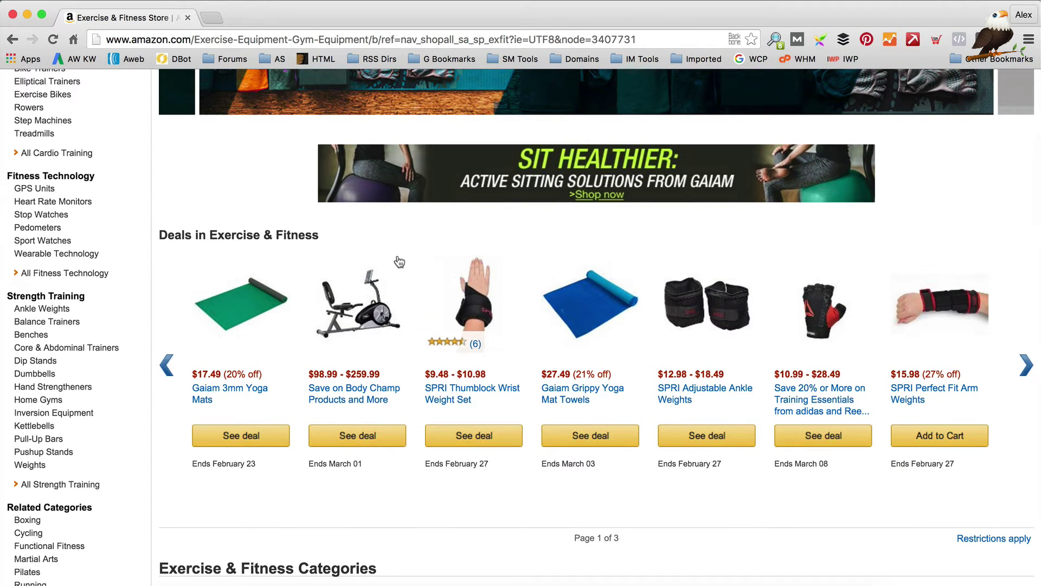
{"action": "scroll", "coordinate": [701, 254], "scroll_direction": "down", "scroll_amount": 1}
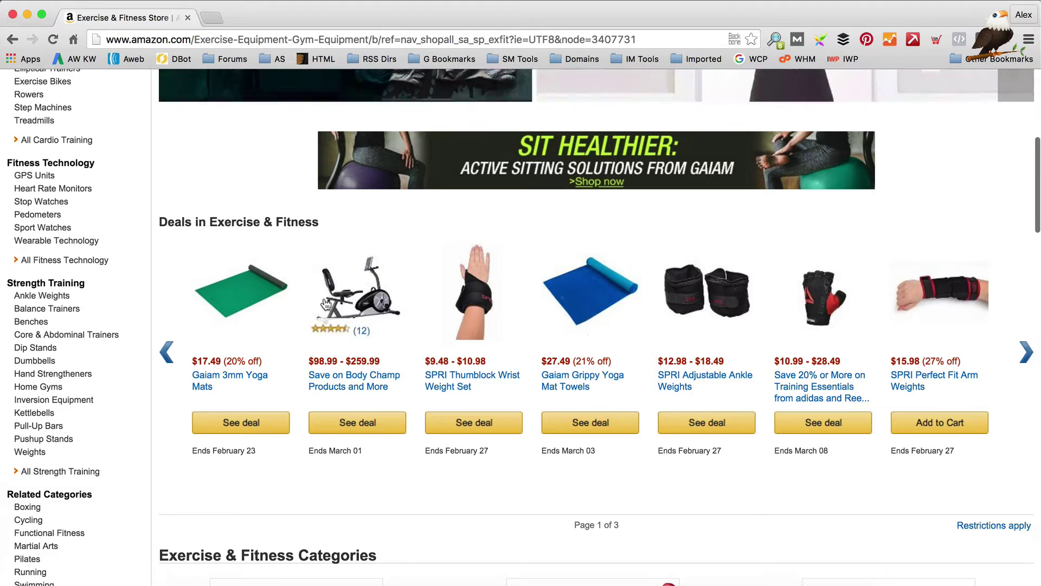
{"action": "scroll", "coordinate": [372, 309], "scroll_direction": "down", "scroll_amount": 10}
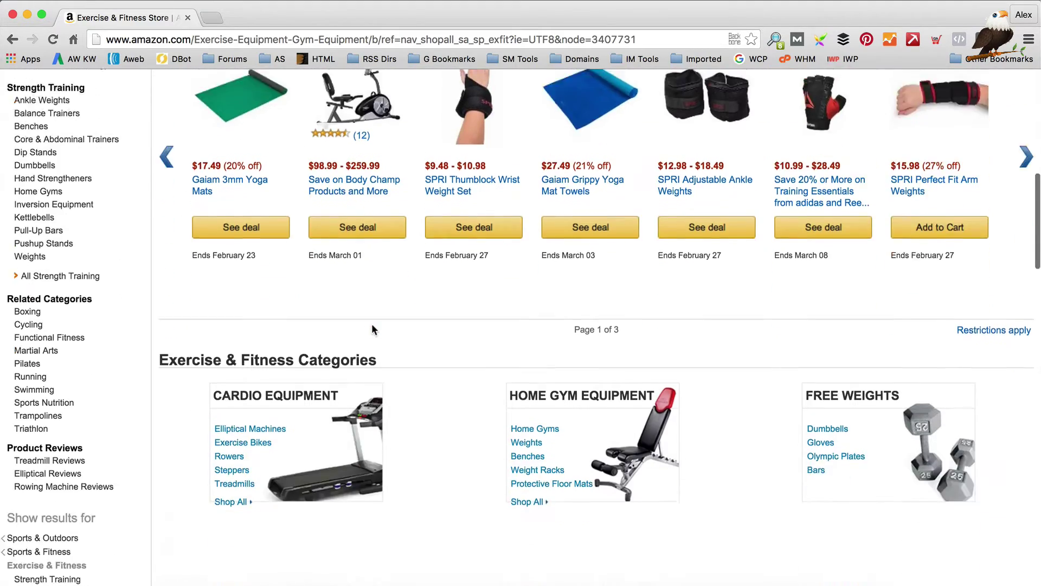
{"action": "scroll", "coordinate": [372, 329], "scroll_direction": "down", "scroll_amount": 13}
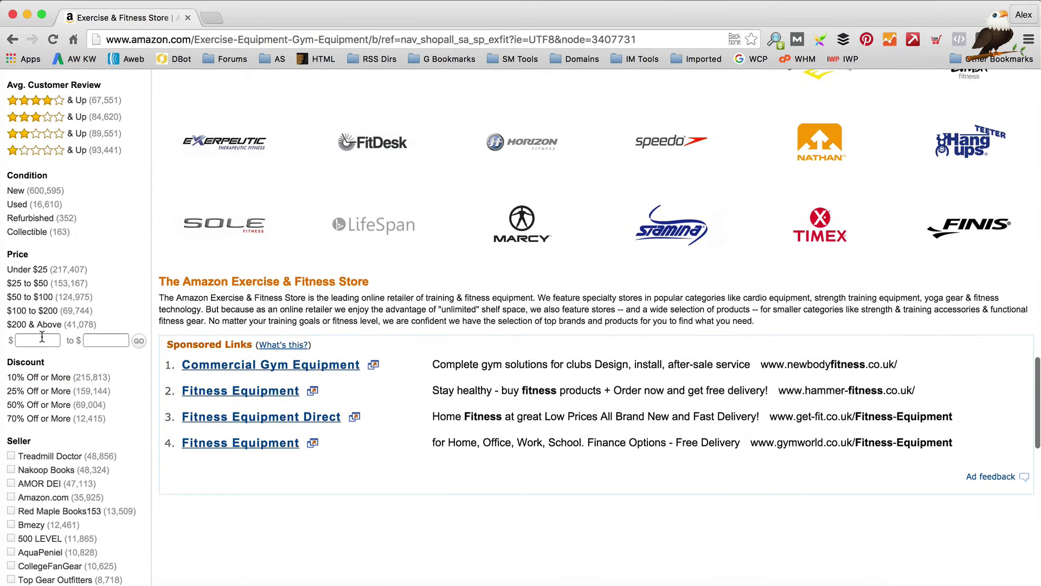
{"action": "left_click", "coordinate": [44, 340]}
{"action": "type", "text": "100"}
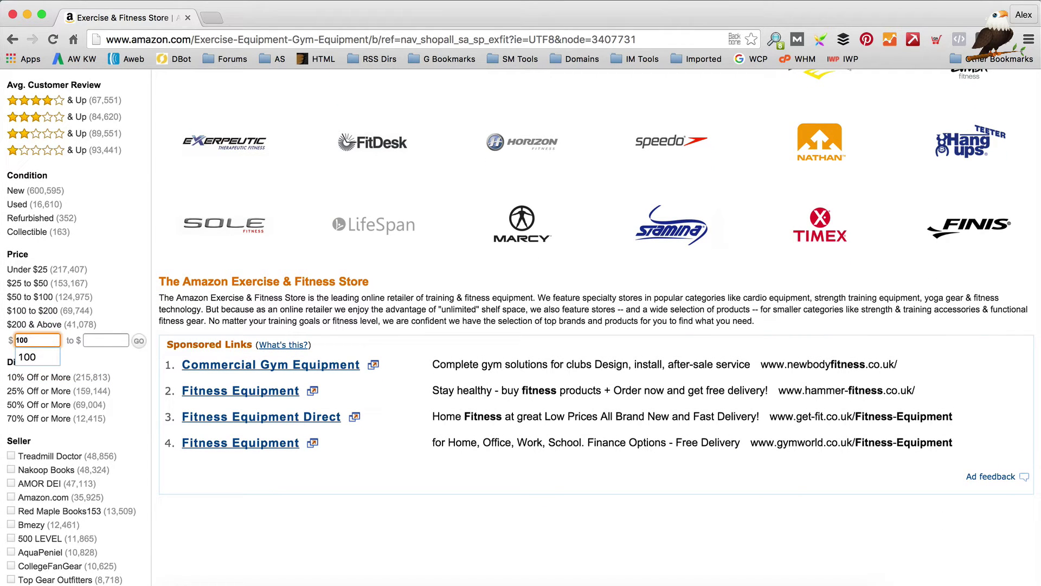
{"action": "key", "text": "Tab"}
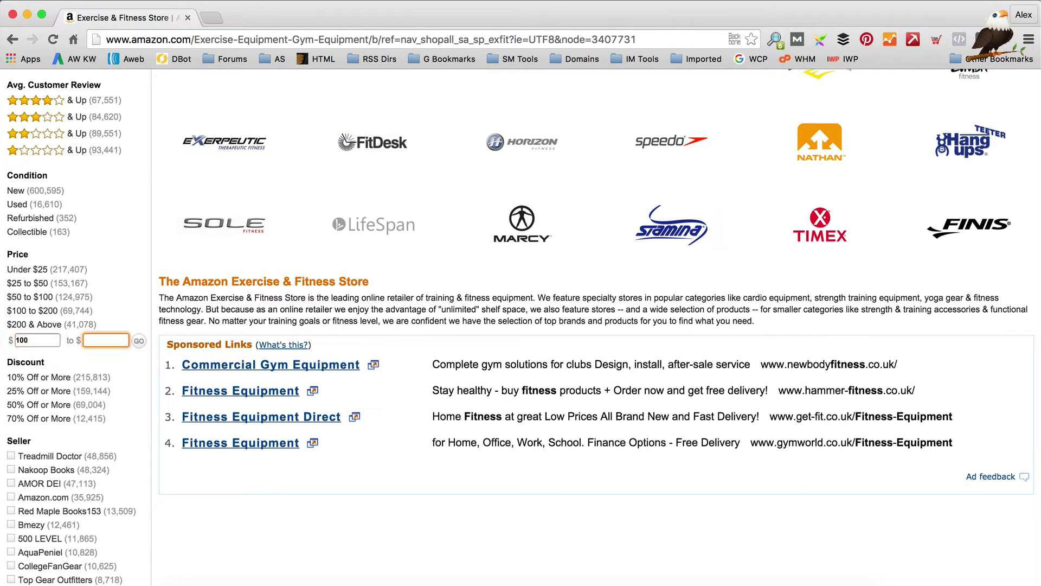
{"action": "type", "text": "10000"}
{"action": "left_click", "coordinate": [139, 340]}
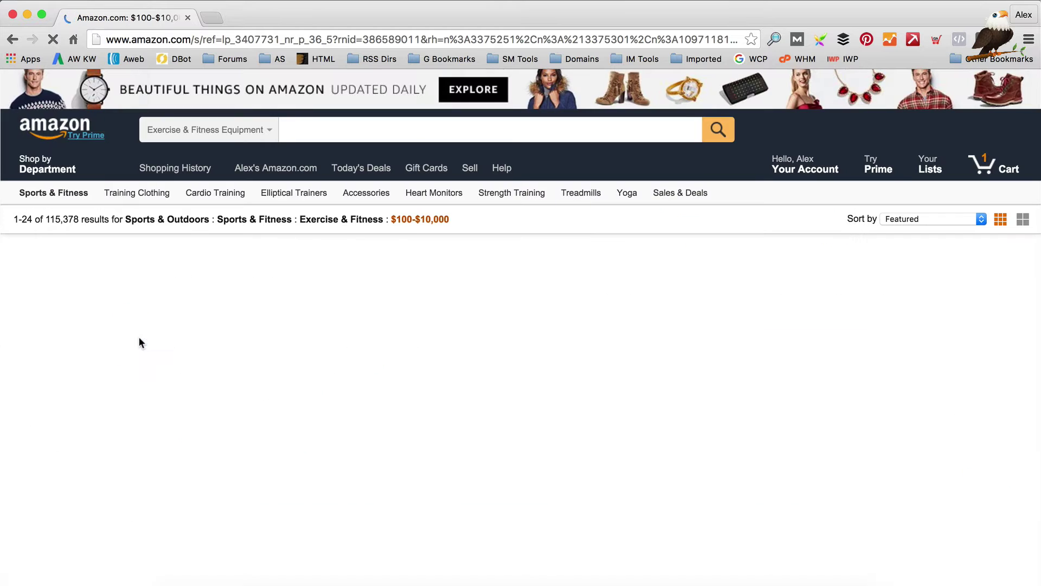
- Examine the filtered Exercise & Fitness listings for product types, prices, best-seller tags and review ratings
{"action": "scroll", "coordinate": [430, 275], "scroll_direction": "down", "scroll_amount": 2}
{"action": "scroll", "coordinate": [430, 275], "scroll_direction": "down", "scroll_amount": 2}
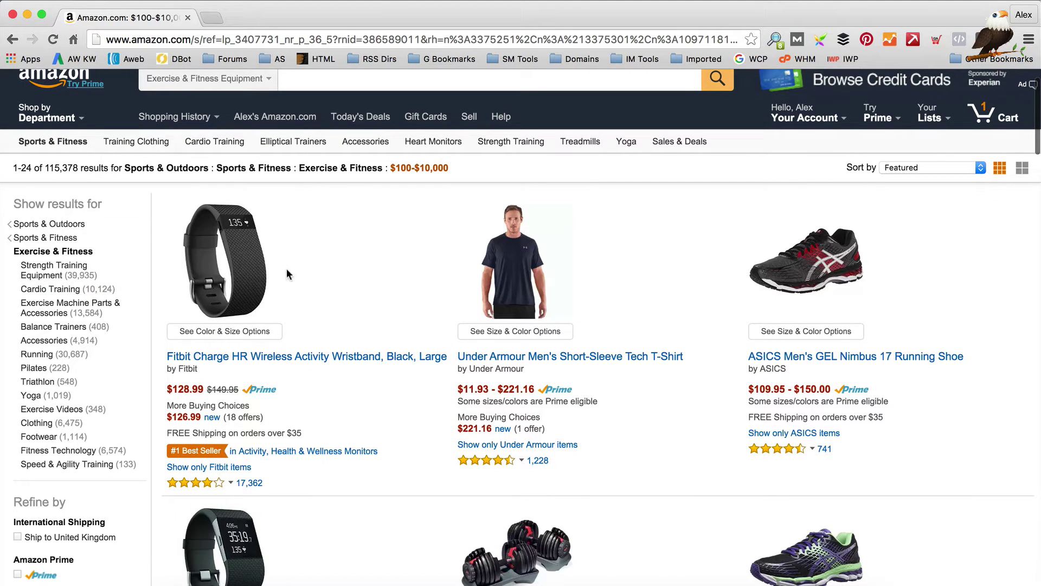
{"action": "scroll", "coordinate": [446, 227], "scroll_direction": "down", "scroll_amount": 5}
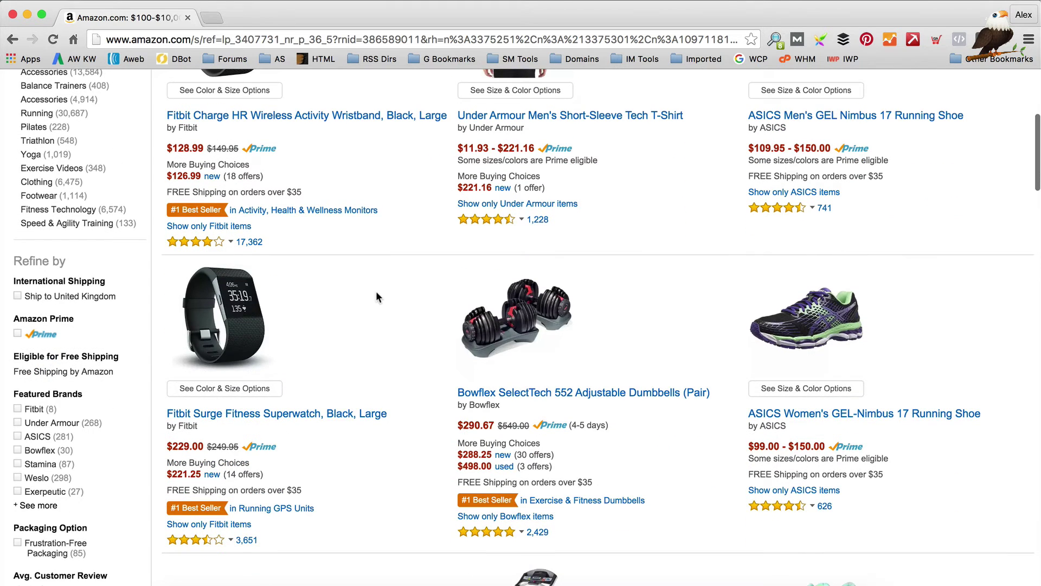
{"action": "scroll", "coordinate": [378, 297], "scroll_direction": "up", "scroll_amount": 3}
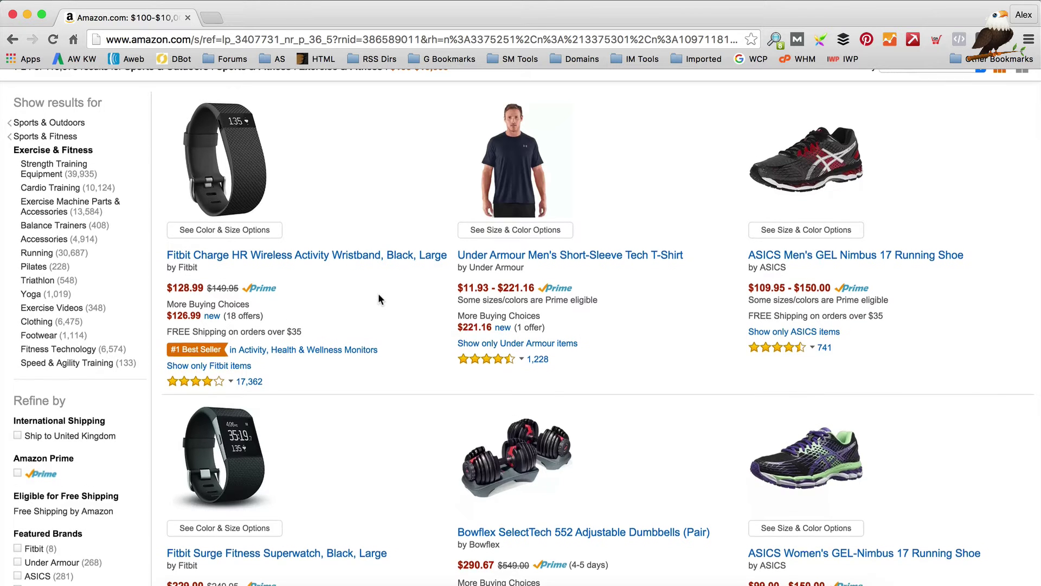
{"action": "scroll", "coordinate": [378, 298], "scroll_direction": "down", "scroll_amount": 2}
{"action": "scroll", "coordinate": [357, 293], "scroll_direction": "down", "scroll_amount": 5}
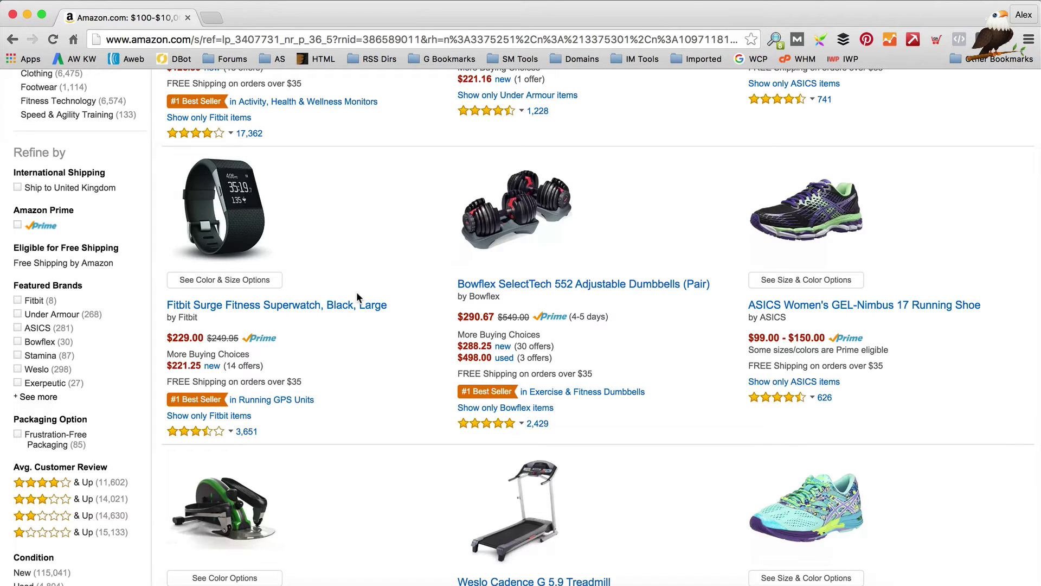
{"action": "scroll", "coordinate": [360, 288], "scroll_direction": "down", "scroll_amount": 1}
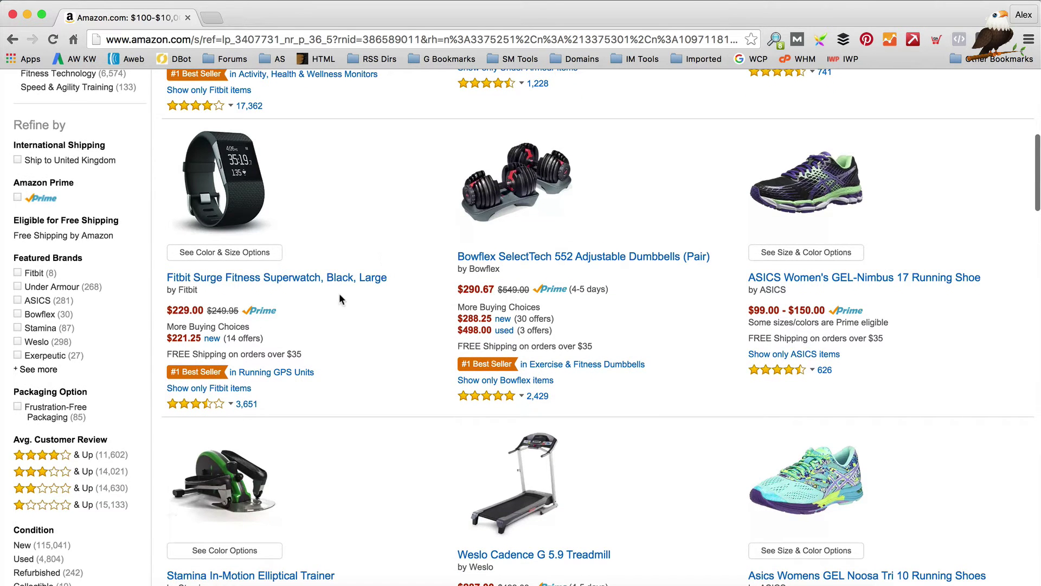
{"action": "scroll", "coordinate": [337, 297], "scroll_direction": "up", "scroll_amount": 6}
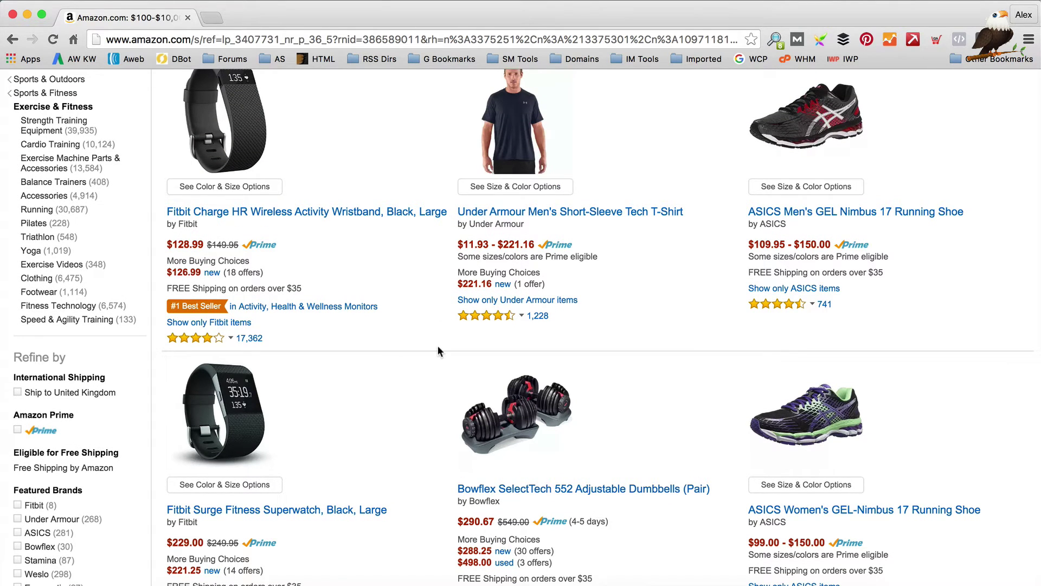
{"action": "scroll", "coordinate": [437, 350], "scroll_direction": "down", "scroll_amount": 2}
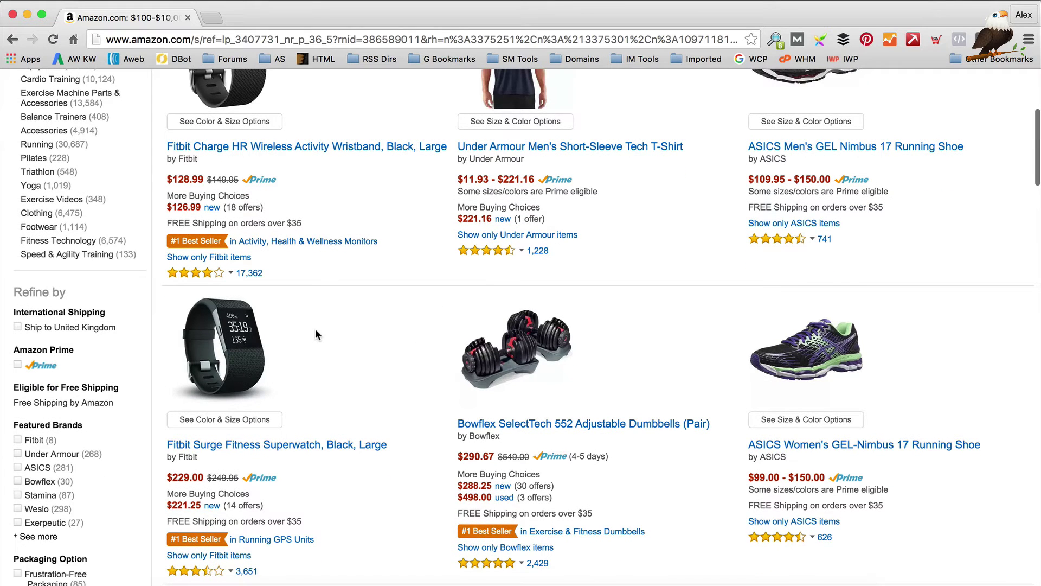
{"action": "scroll", "coordinate": [411, 318], "scroll_direction": "down", "scroll_amount": 5}
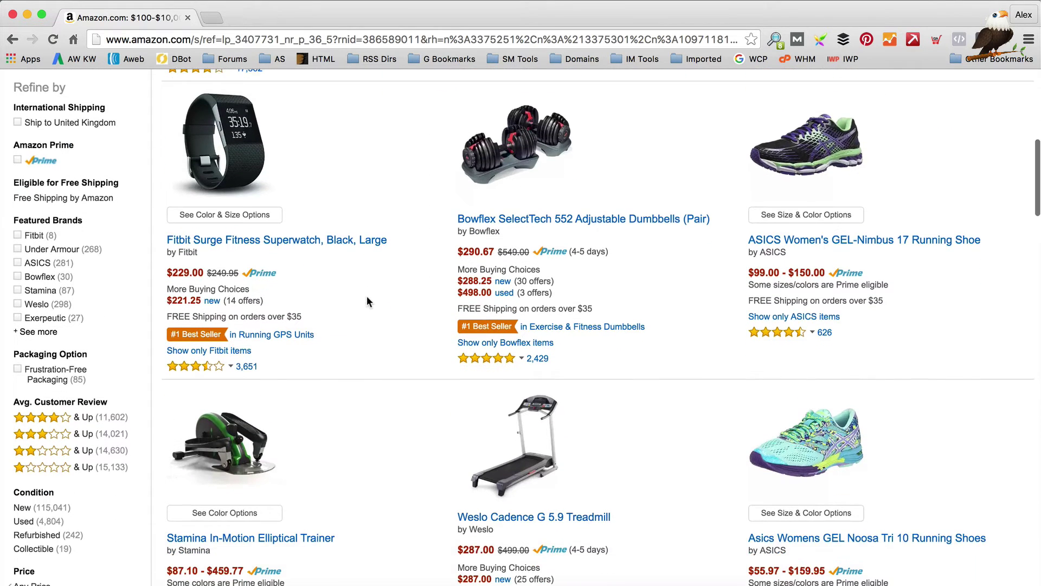
{"action": "scroll", "coordinate": [355, 184], "scroll_direction": "down", "scroll_amount": 2}
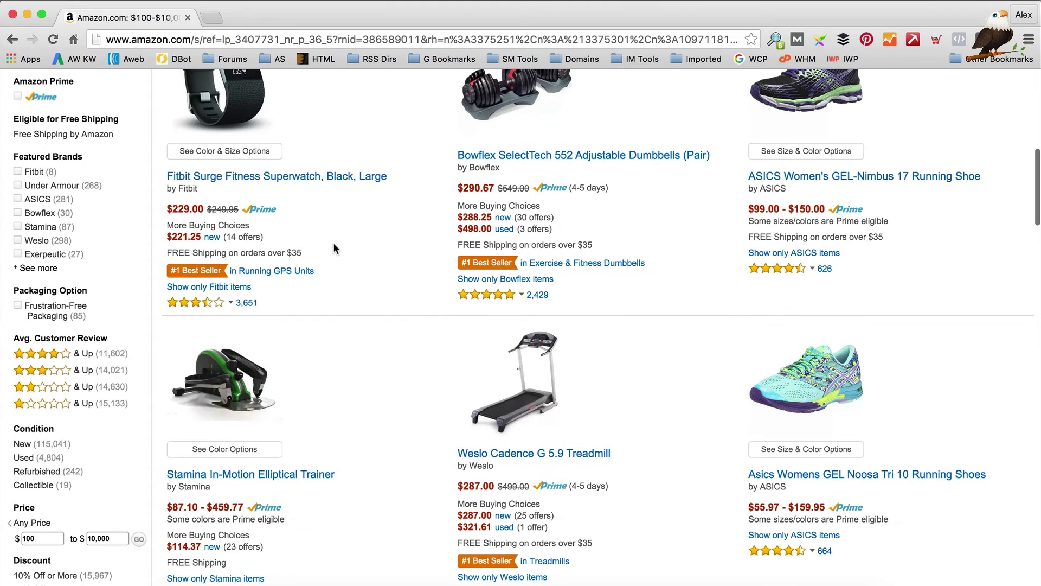
{"action": "scroll", "coordinate": [365, 242], "scroll_direction": "down", "scroll_amount": 2}
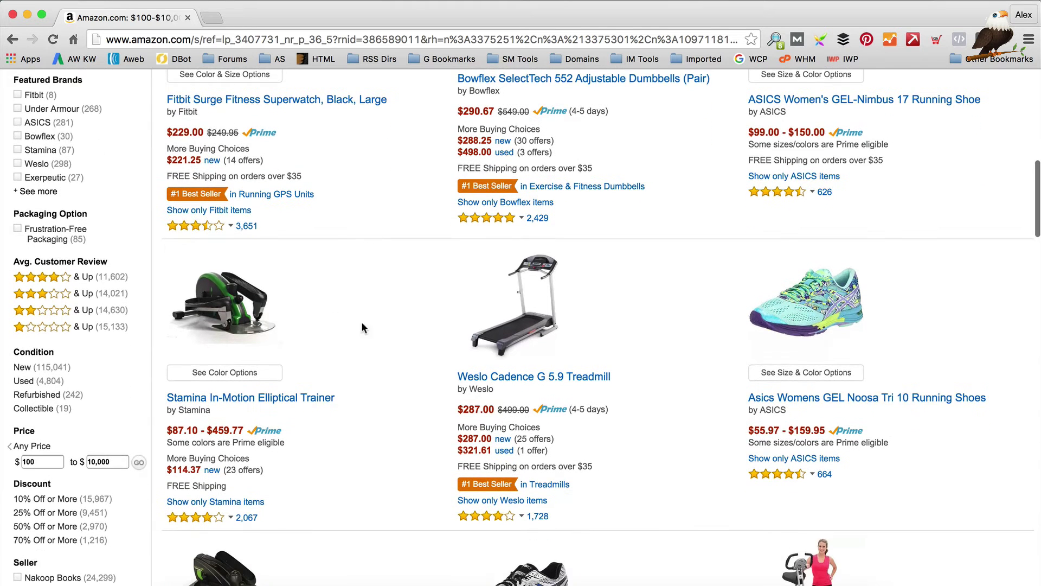
{"action": "scroll", "coordinate": [714, 316], "scroll_direction": "down", "scroll_amount": 2}
{"action": "scroll", "coordinate": [573, 309], "scroll_direction": "down", "scroll_amount": 4}
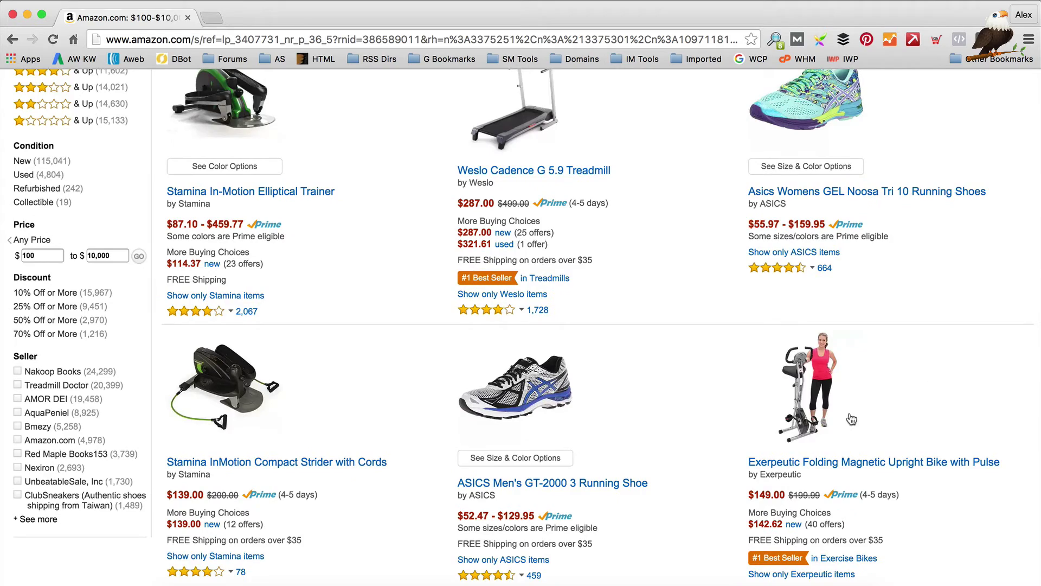
{"action": "scroll", "coordinate": [849, 448], "scroll_direction": "down", "scroll_amount": 3}
{"action": "scroll", "coordinate": [850, 448], "scroll_direction": "up", "scroll_amount": 14}
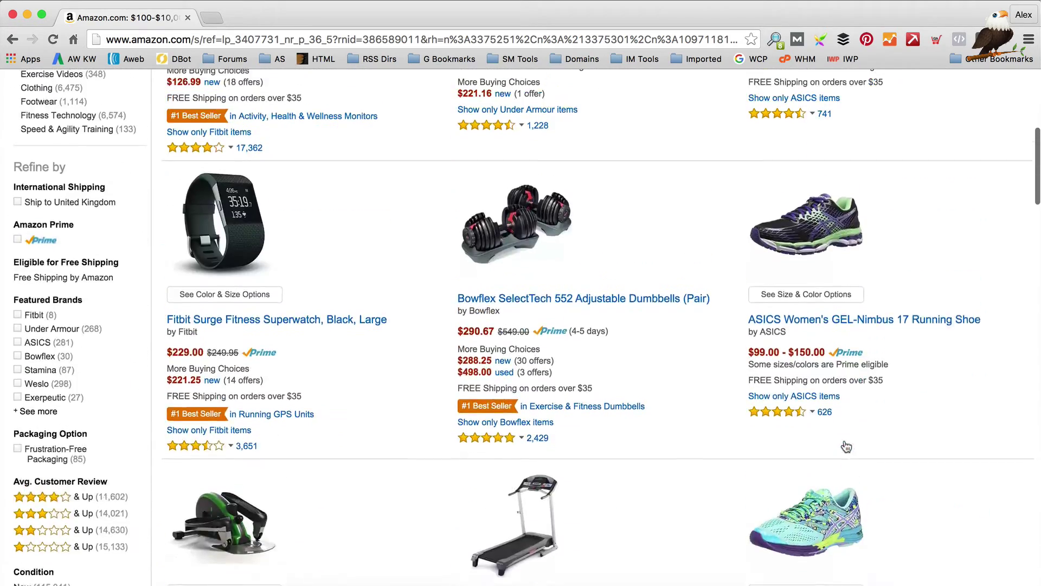
{"action": "scroll", "coordinate": [845, 446], "scroll_direction": "down", "scroll_amount": 10}
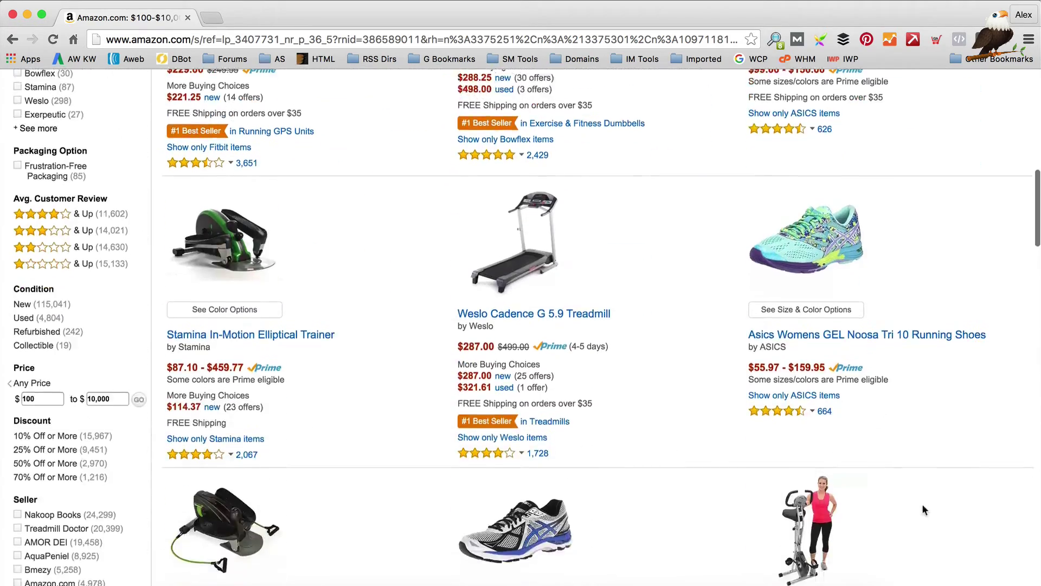
{"action": "scroll", "coordinate": [815, 543], "scroll_direction": "down", "scroll_amount": 2}
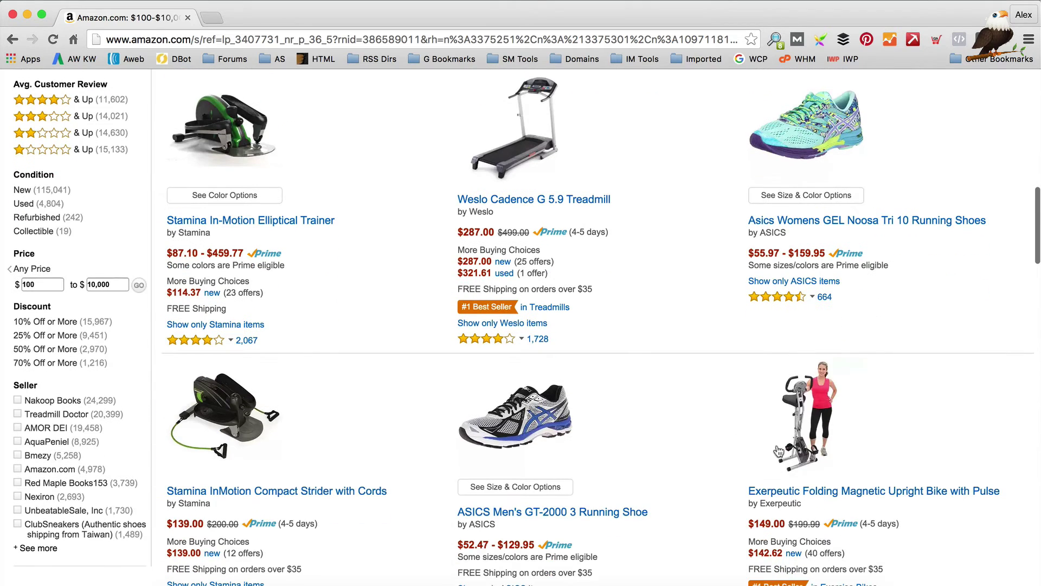
- Check the Exercise Machine Parts & Accessories subcategory and return to the Exercise & Fitness results
{"action": "scroll", "coordinate": [696, 400], "scroll_direction": "up", "scroll_amount": 12}
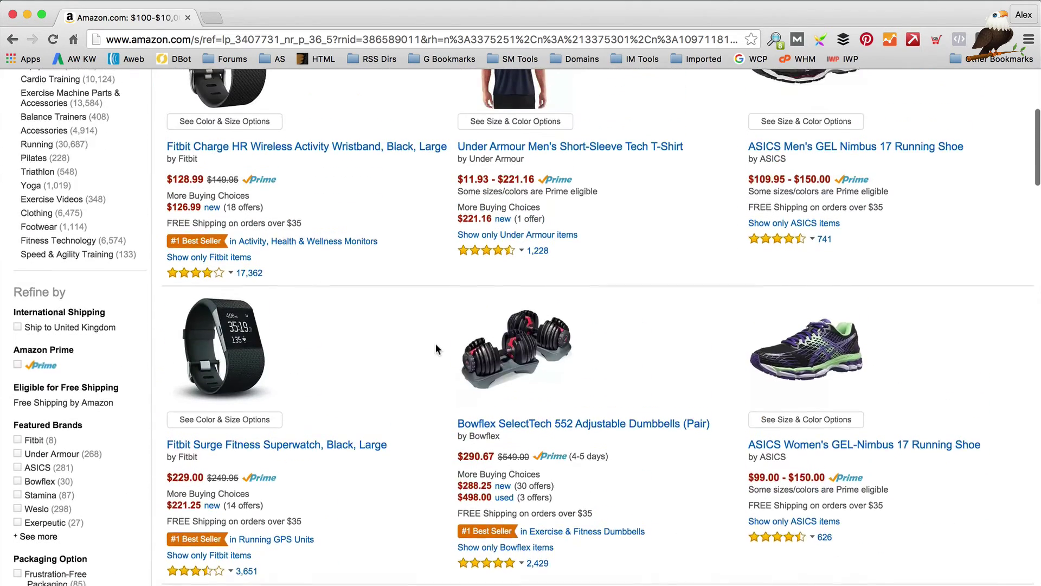
{"action": "scroll", "coordinate": [433, 343], "scroll_direction": "up", "scroll_amount": 4}
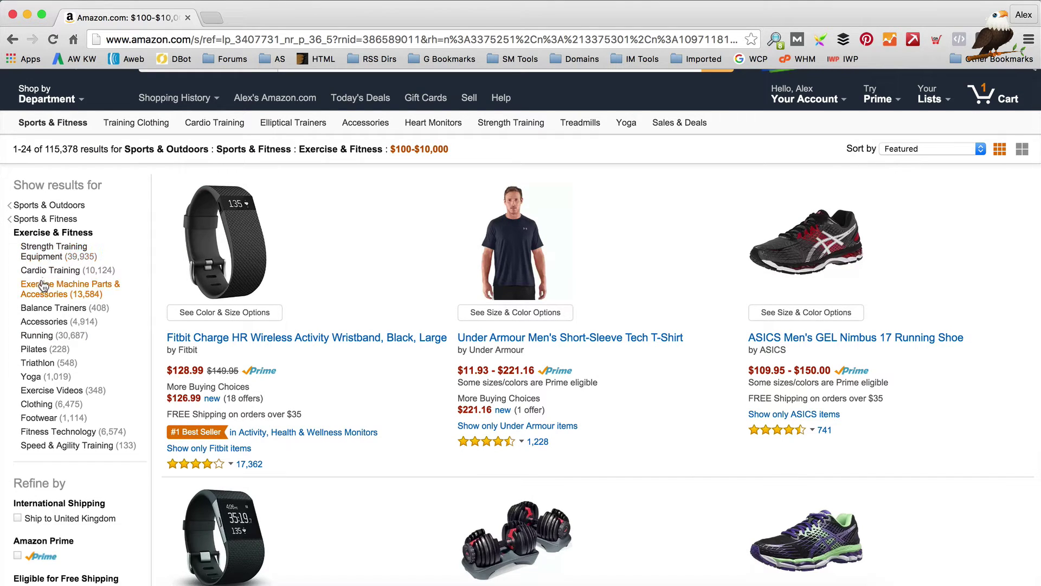
{"action": "left_click", "coordinate": [42, 288]}
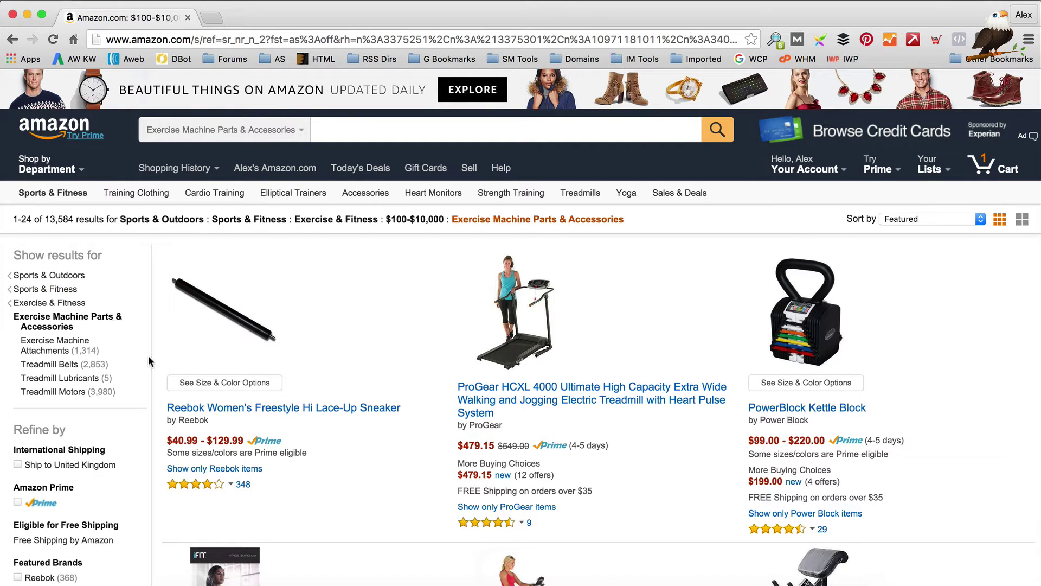
{"action": "left_click", "coordinate": [29, 303]}
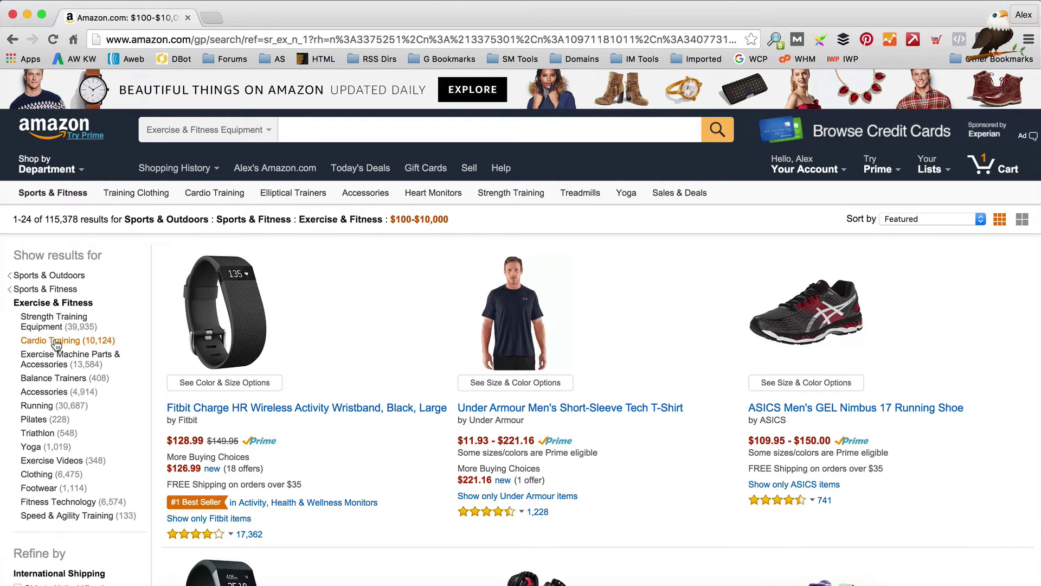
- Narrow the results to Cardio Training and its Vibration Platform Machines subcategory
{"action": "left_click", "coordinate": [56, 342]}
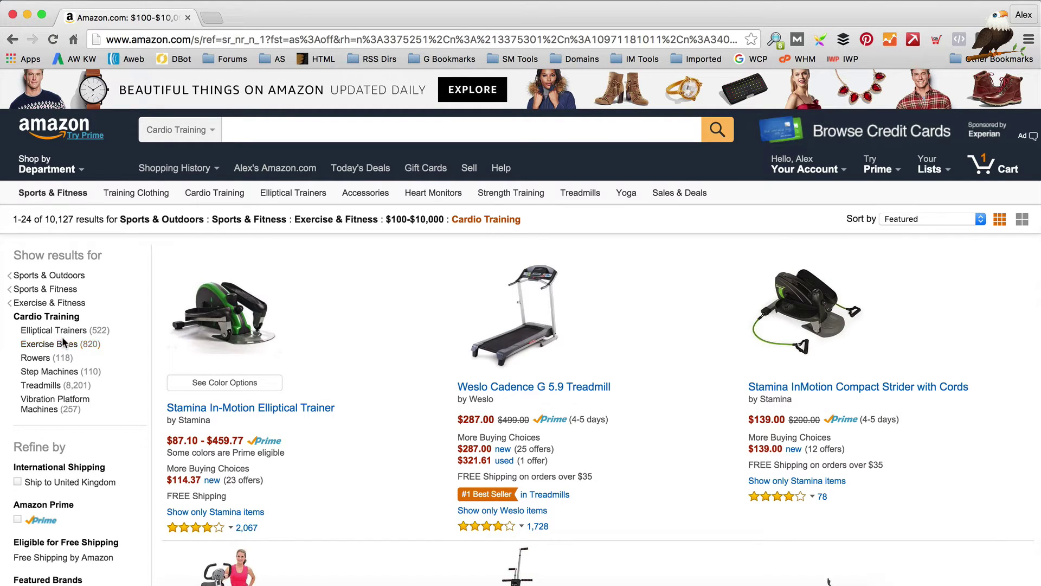
{"action": "scroll", "coordinate": [69, 345], "scroll_direction": "down", "scroll_amount": 1}
{"action": "scroll", "coordinate": [54, 364], "scroll_direction": "down", "scroll_amount": 1}
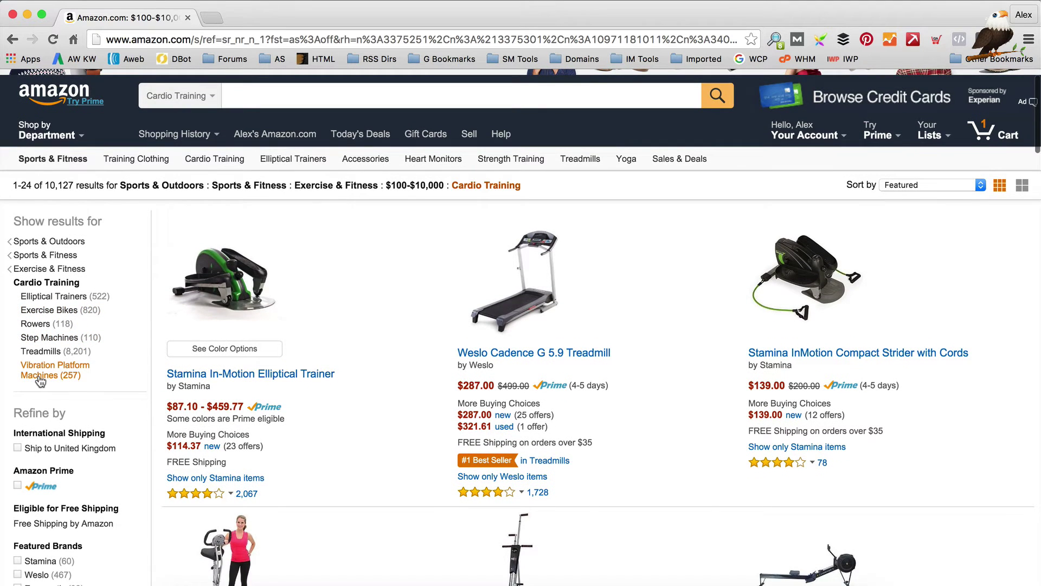
{"action": "scroll", "coordinate": [97, 382], "scroll_direction": "down", "scroll_amount": 1}
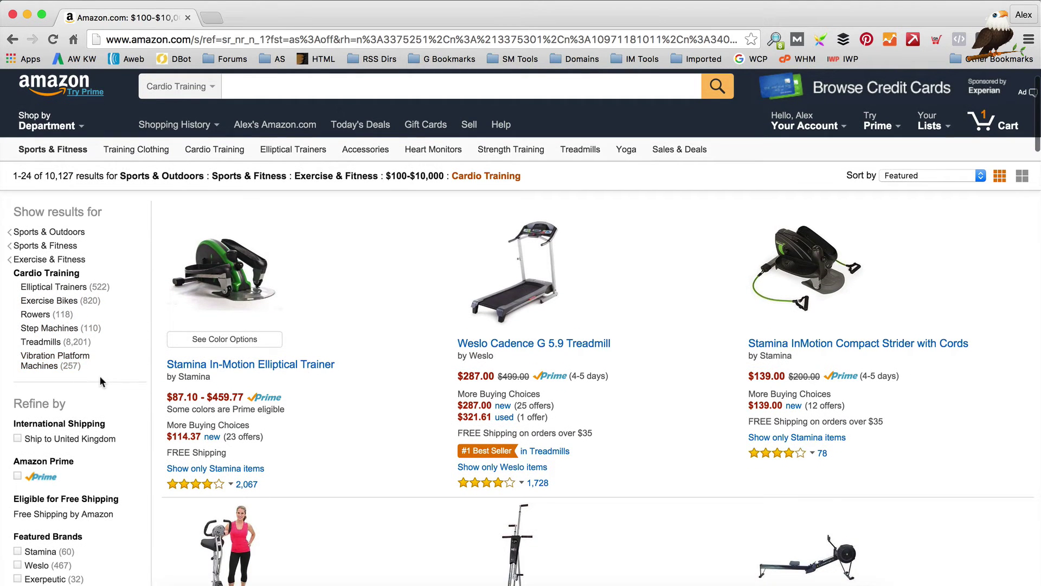
{"action": "left_click", "coordinate": [37, 366]}
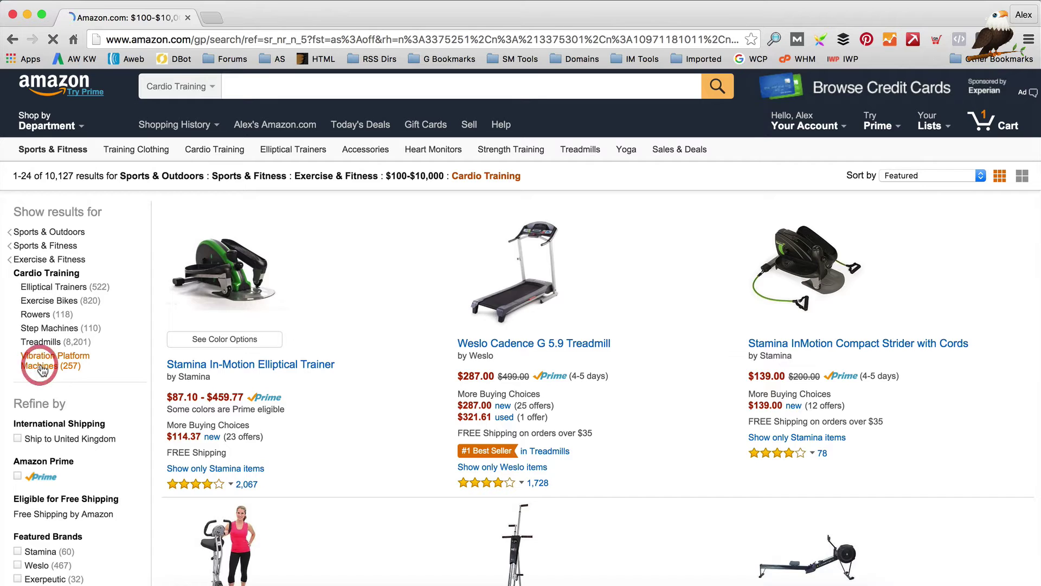
- Review the vibration platform machine listings, comparing models, brands, prices and ratings
{"action": "scroll", "coordinate": [687, 209], "scroll_direction": "down", "scroll_amount": 2}
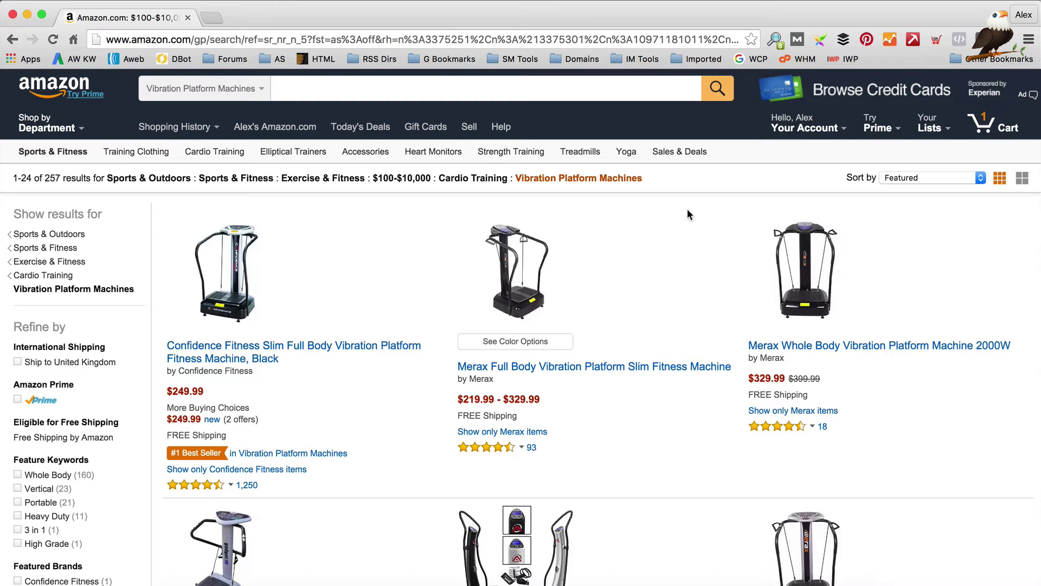
{"action": "scroll", "coordinate": [844, 352], "scroll_direction": "down", "scroll_amount": 5}
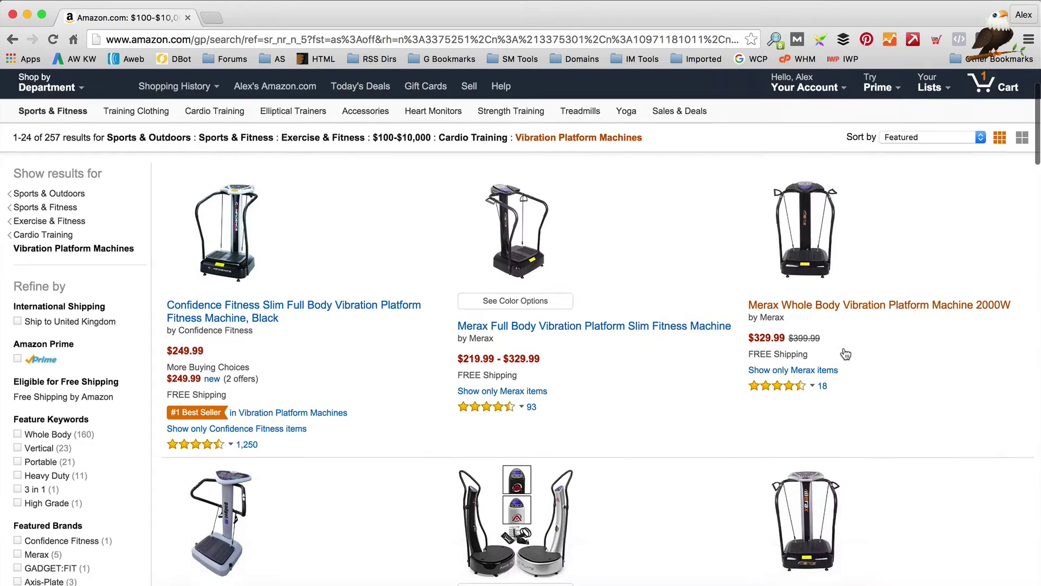
{"action": "scroll", "coordinate": [844, 352], "scroll_direction": "down", "scroll_amount": 12}
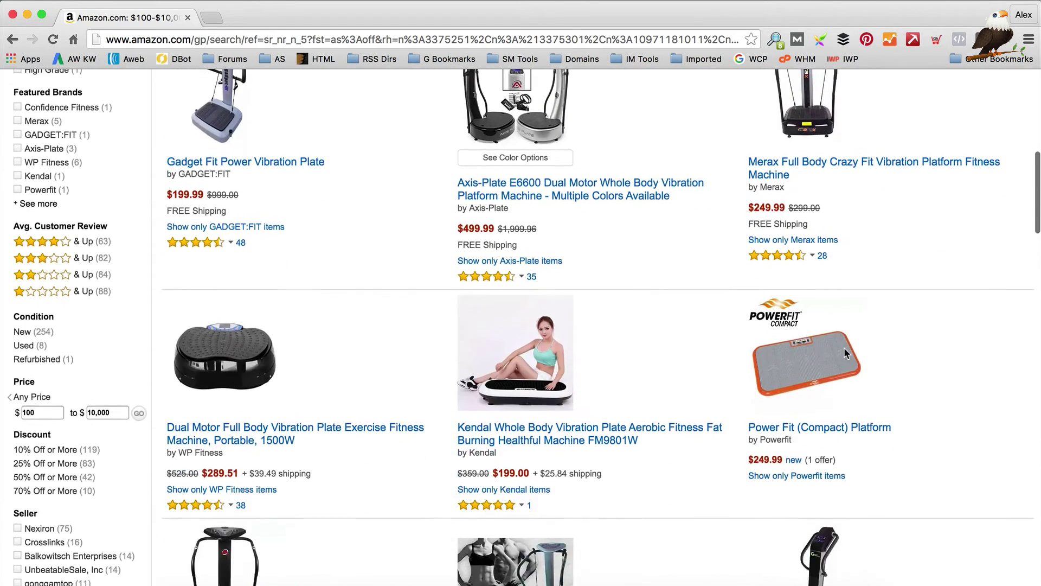
- Look through the remaining vibration platform listings further down the results and return to the top of the page
{"action": "scroll", "coordinate": [844, 353], "scroll_direction": "down", "scroll_amount": 7}
{"action": "scroll", "coordinate": [844, 347], "scroll_direction": "down", "scroll_amount": 7}
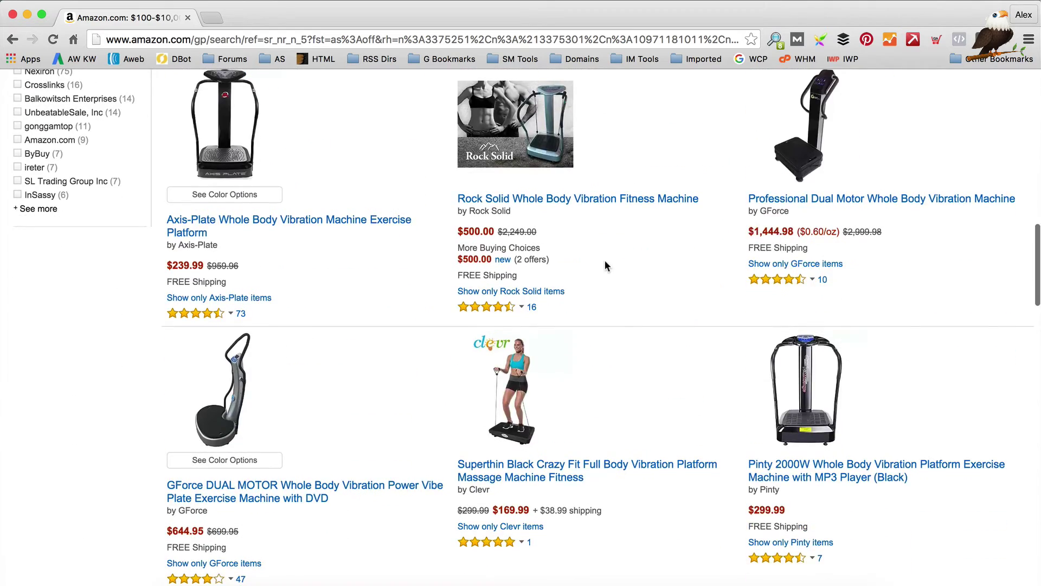
{"action": "scroll", "coordinate": [602, 259], "scroll_direction": "up", "scroll_amount": 20}
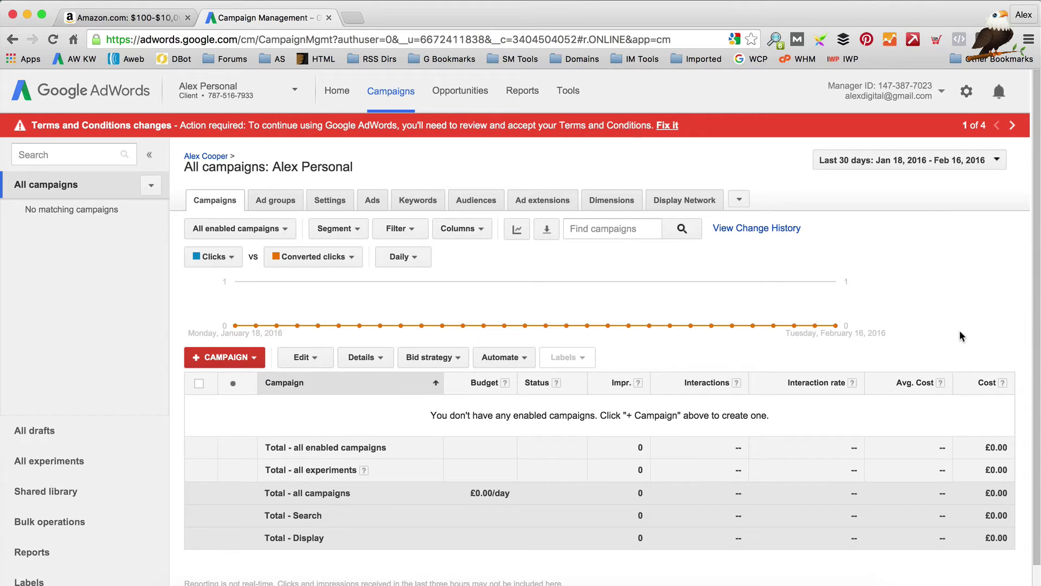
- In Google AdWords, open Keyword Planner and expand the search for new keywords using a phrase, website or category
{"action": "left_click", "coordinate": [571, 92]}
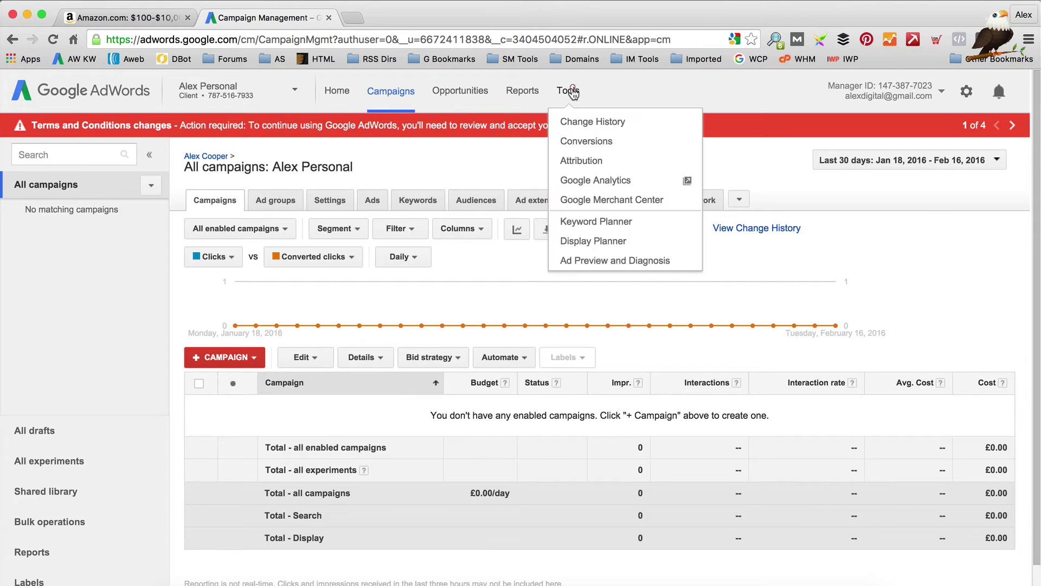
{"action": "left_click", "coordinate": [567, 83]}
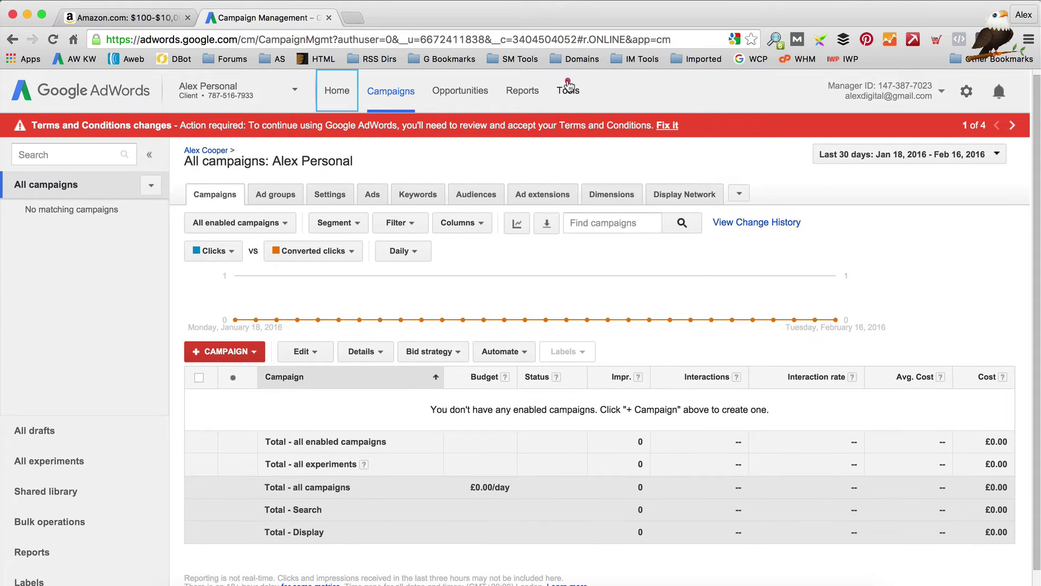
{"action": "left_click", "coordinate": [594, 218]}
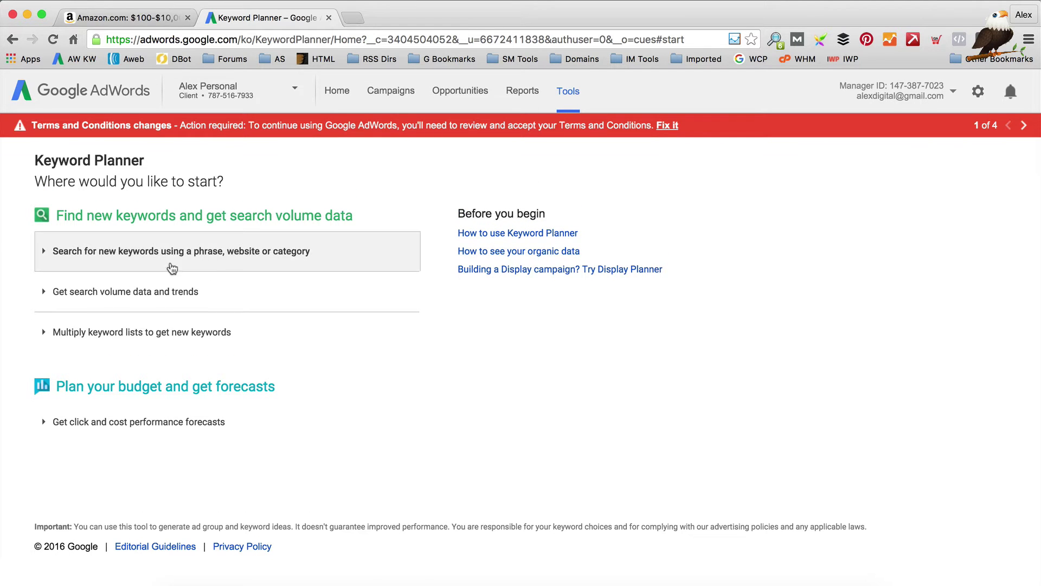
{"action": "left_click", "coordinate": [168, 251]}
{"action": "left_click", "coordinate": [179, 326]}
{"action": "scroll", "coordinate": [218, 326], "scroll_direction": "down", "scroll_amount": 3}
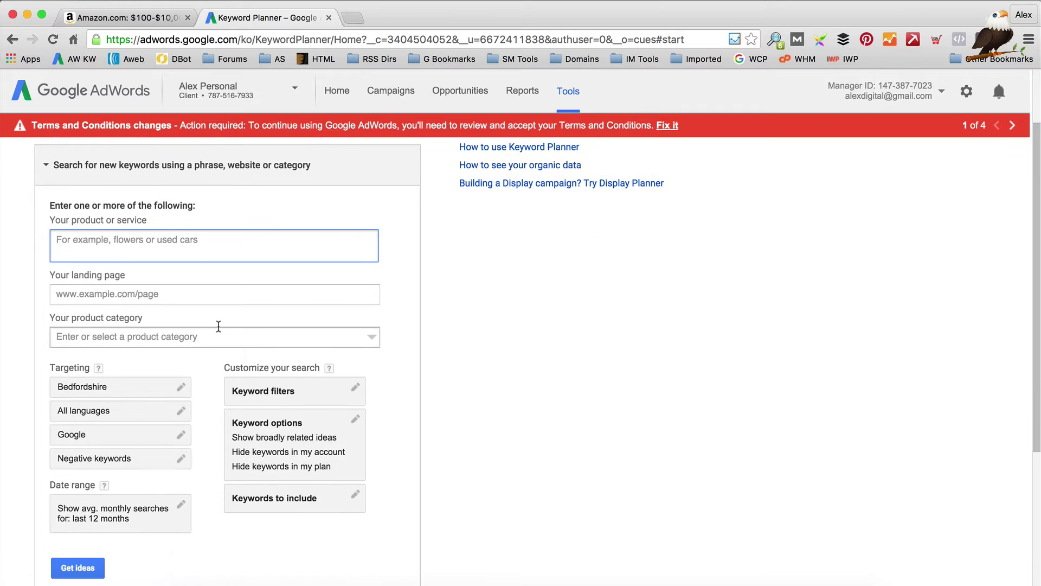
- Replace the Bedfordshire location target with United States and save the targeting
{"action": "left_click", "coordinate": [184, 387]}
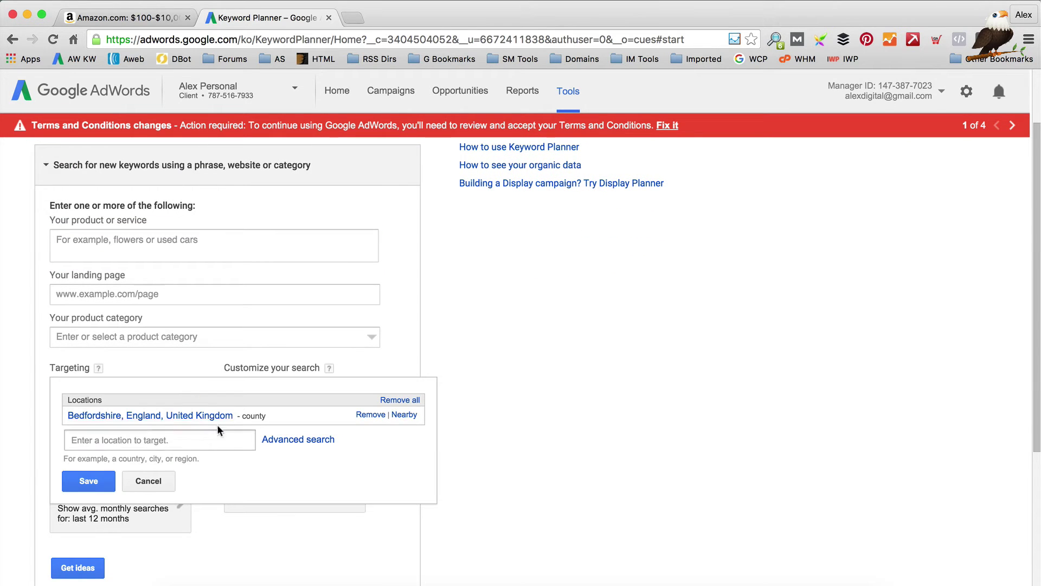
{"action": "left_click", "coordinate": [370, 414]}
{"action": "left_click", "coordinate": [182, 438]}
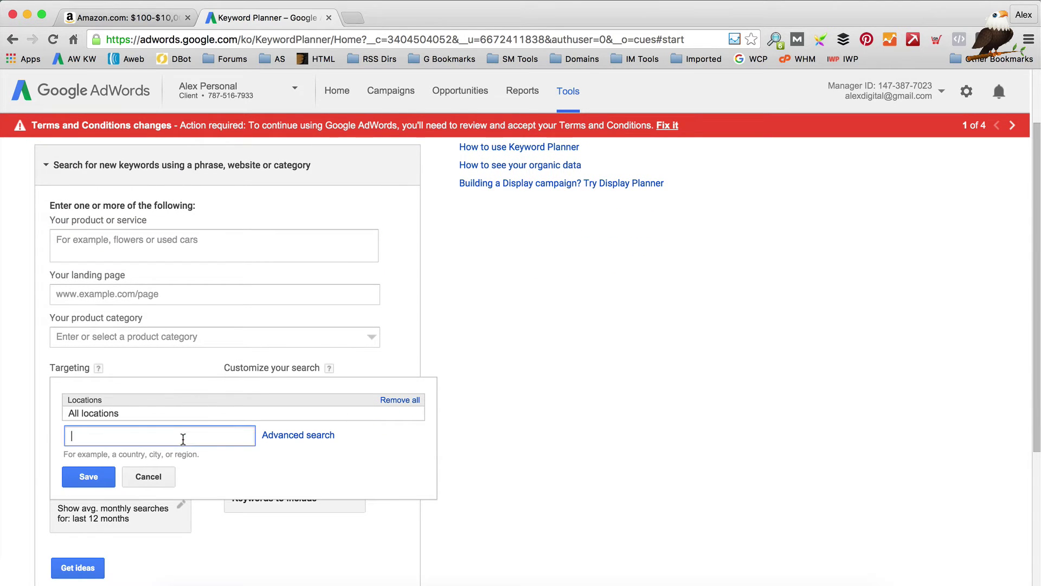
{"action": "type", "text": "unite"}
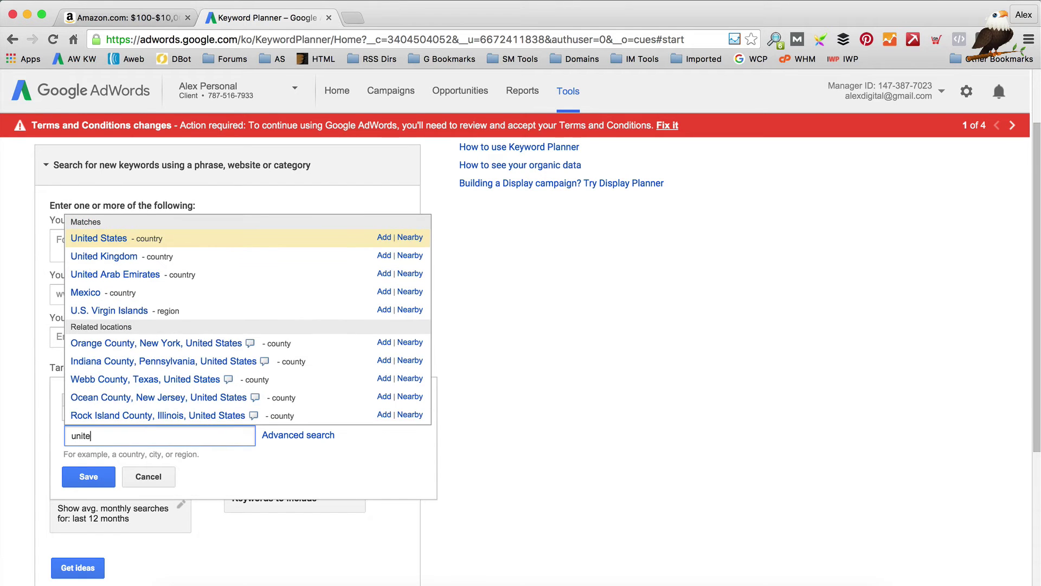
{"action": "left_click", "coordinate": [384, 238]}
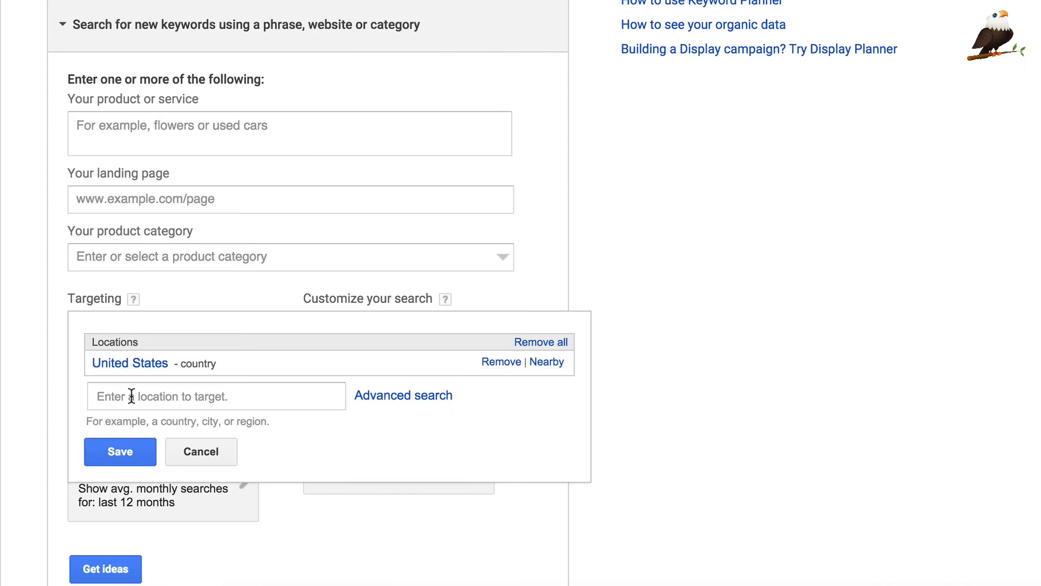
{"action": "left_click", "coordinate": [114, 455]}
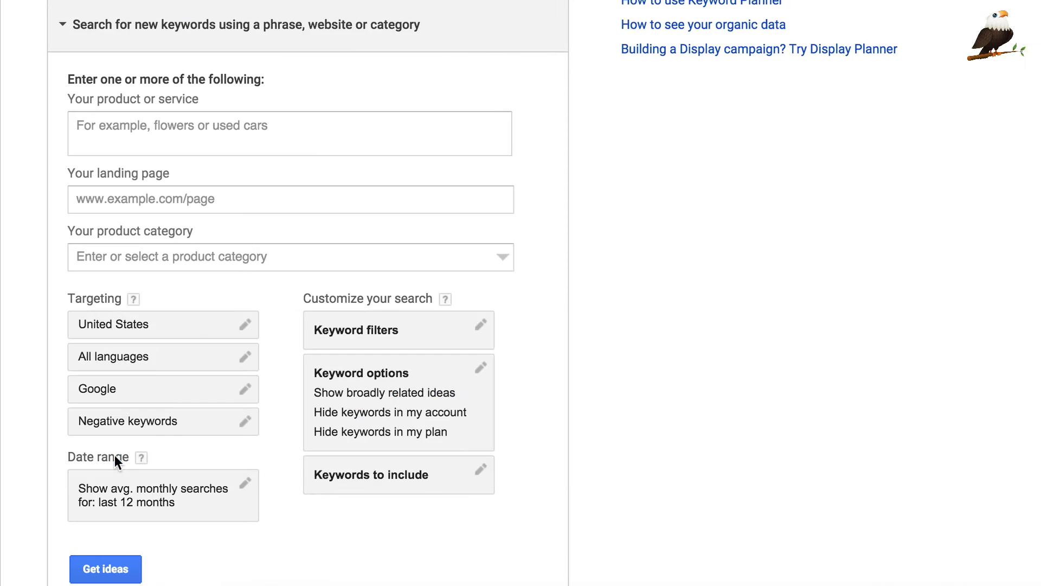
- Get keyword ideas for the product terms vibration machine, vibration platform, home vibration platform and Vibration fitness machine, one per line
{"action": "left_click", "coordinate": [220, 131]}
{"action": "type", "text": "vib"}
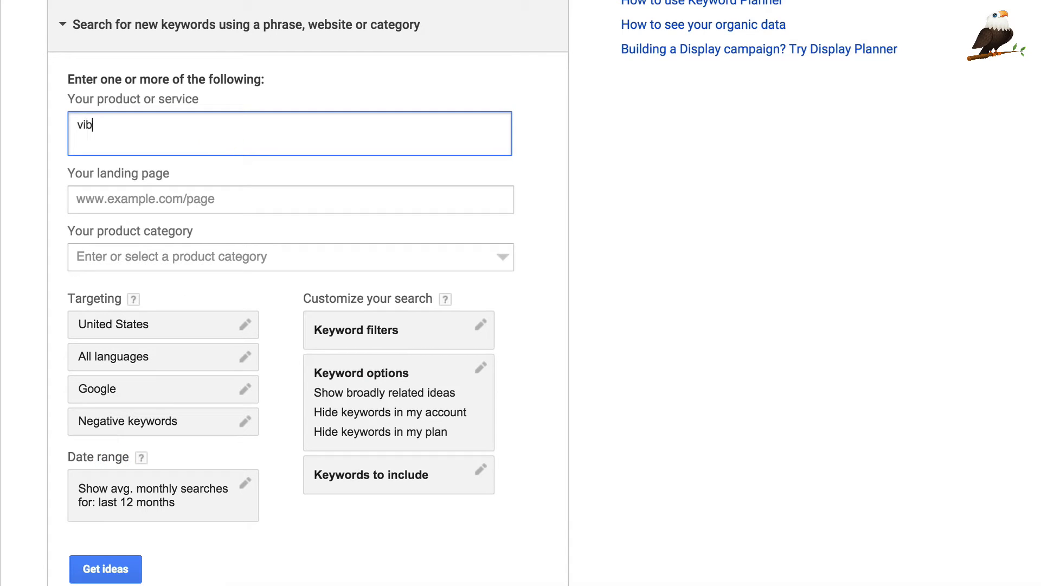
{"action": "type", "text": "ration machine "}
{"action": "type", "text": "vibratio"}
{"action": "type", "text": "n pla"}
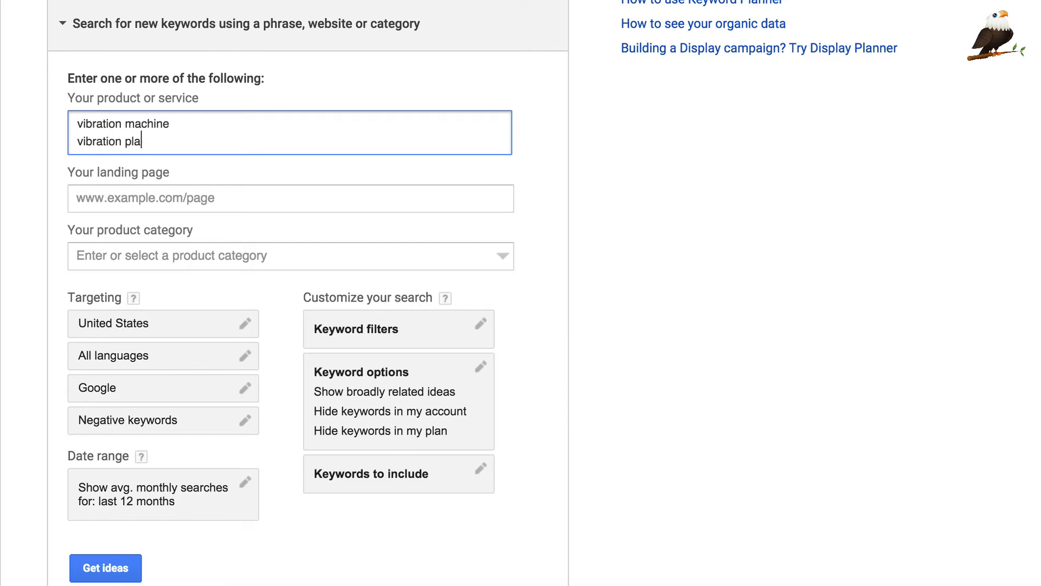
{"action": "type", "text": "tform"}
{"action": "key", "text": "Return"}
{"action": "type", "text": "home vibration pla"}
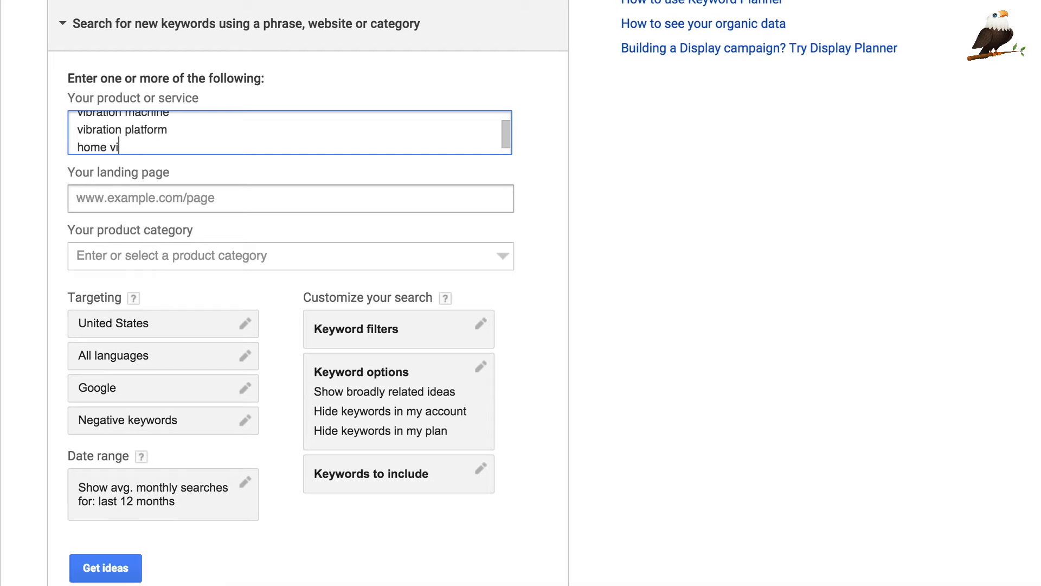
{"action": "type", "text": "tform"}
{"action": "key", "text": "Return"}
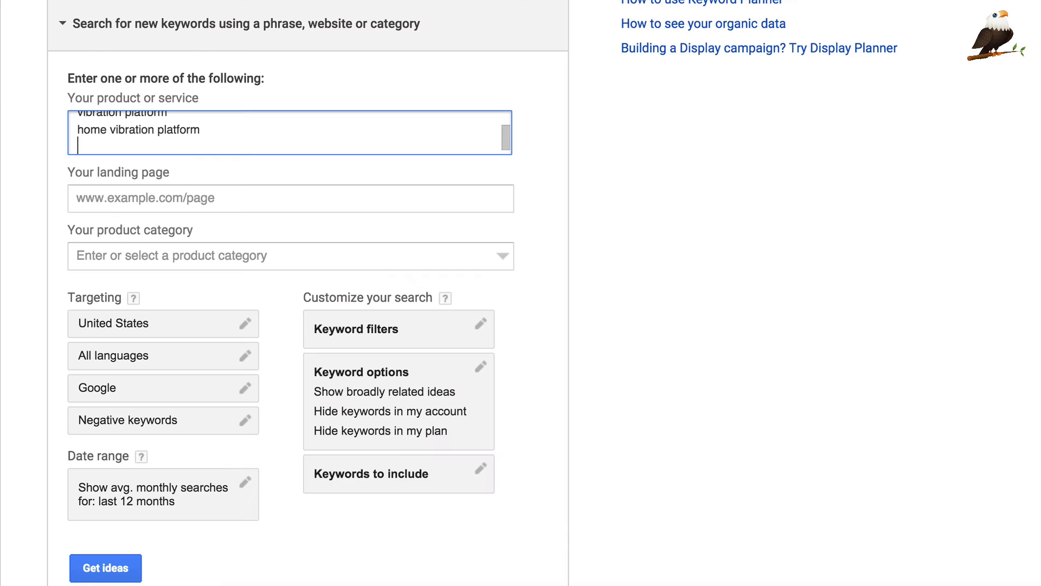
{"action": "type", "text": "Vibration fitness machine"}
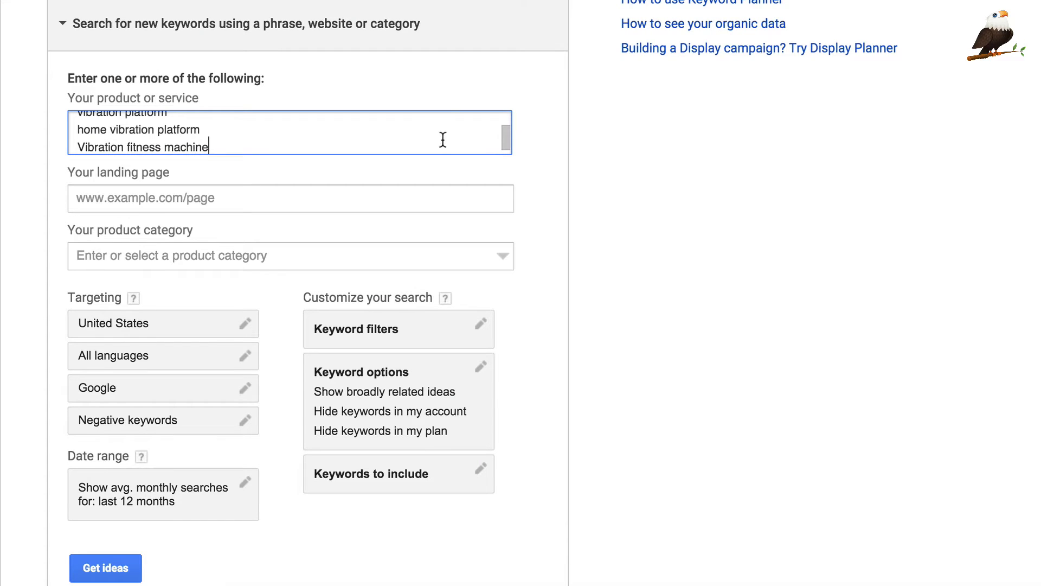
{"action": "scroll", "coordinate": [439, 164], "scroll_direction": "down", "scroll_amount": 3}
{"action": "left_click", "coordinate": [106, 422]}
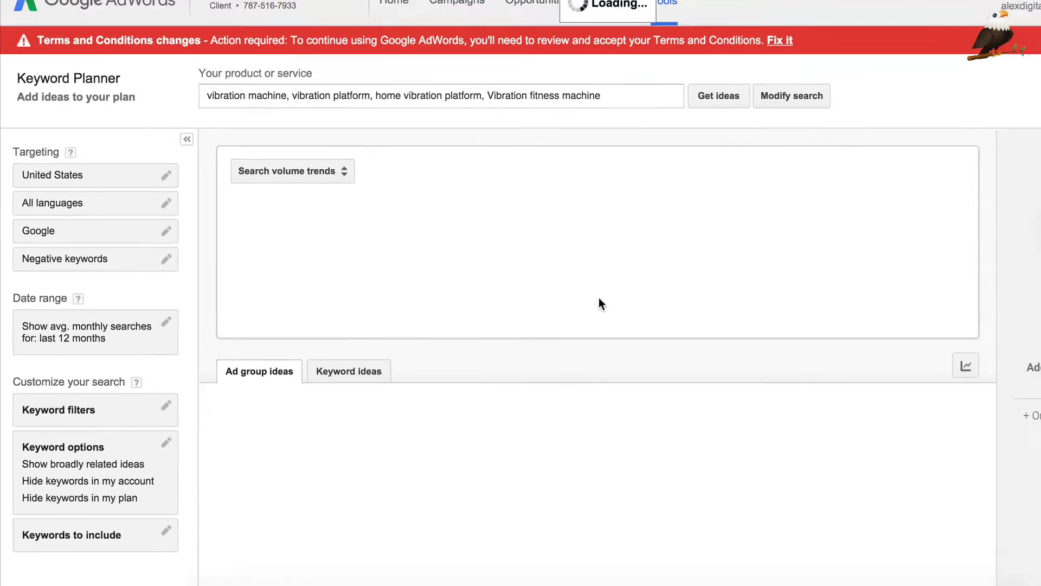
- Show the individual keyword ideas and examine the monthly searches, competition and suggested bids for the entered and related terms
{"action": "scroll", "coordinate": [617, 291], "scroll_direction": "down", "scroll_amount": 2}
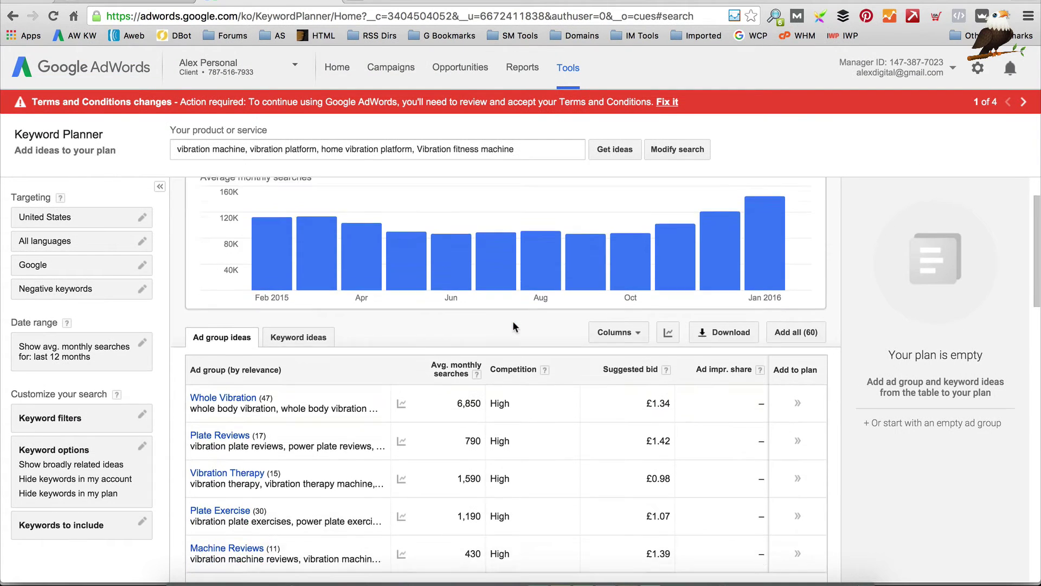
{"action": "scroll", "coordinate": [513, 326], "scroll_direction": "down", "scroll_amount": 2}
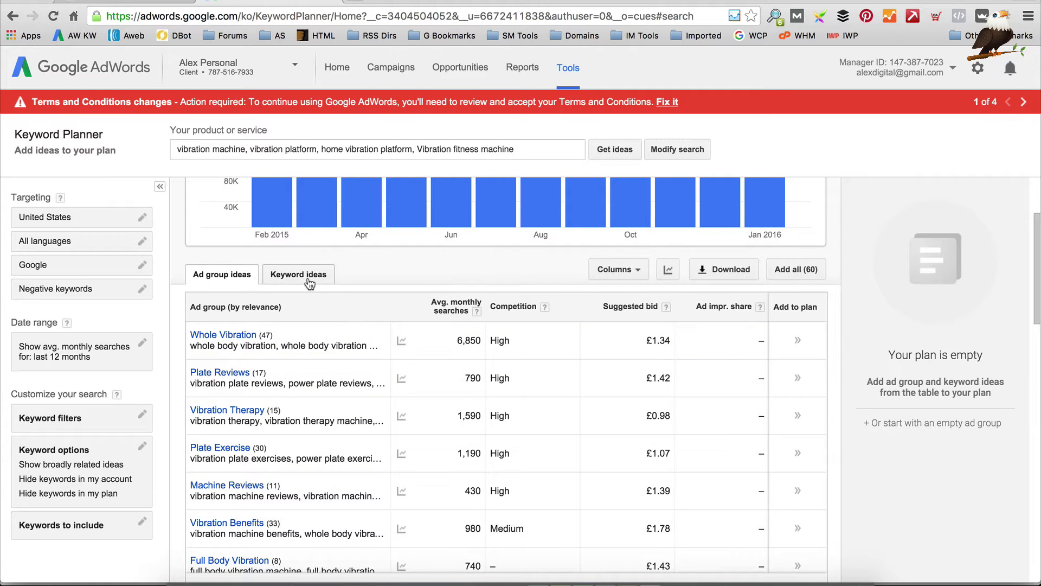
{"action": "left_click", "coordinate": [308, 280]}
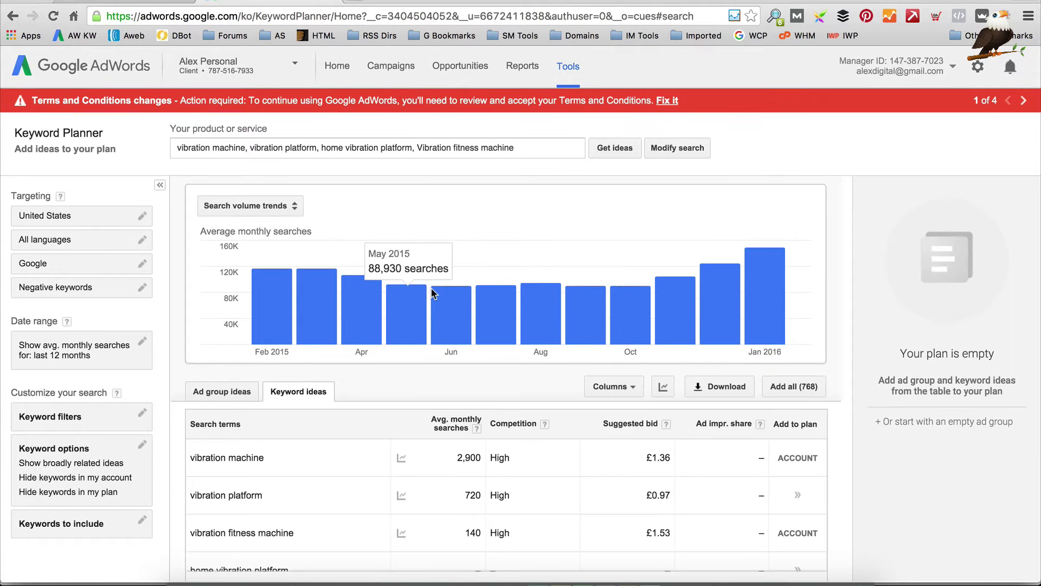
{"action": "scroll", "coordinate": [434, 292], "scroll_direction": "down", "scroll_amount": 4}
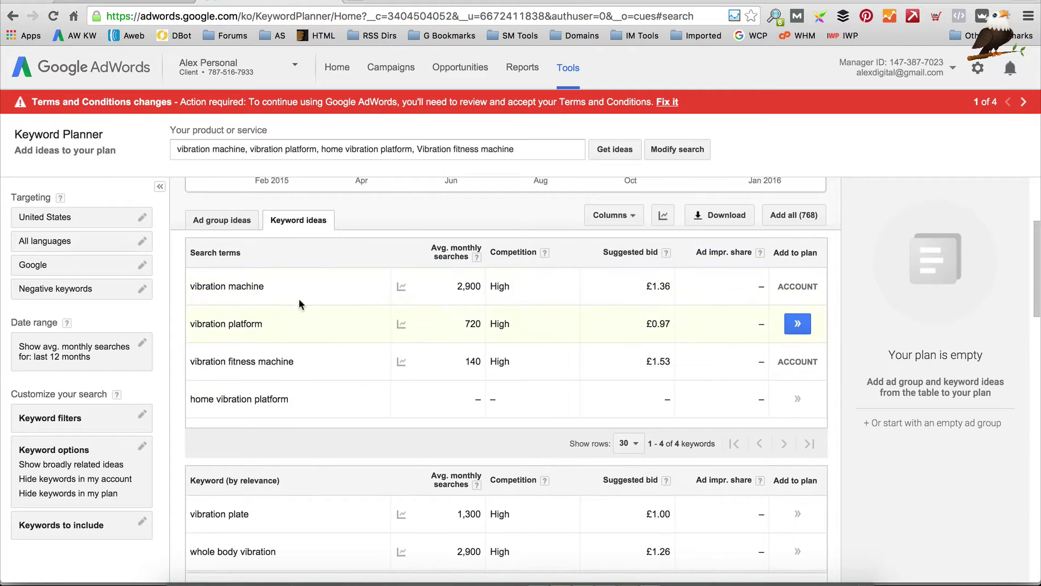
{"action": "scroll", "coordinate": [539, 227], "scroll_direction": "down", "scroll_amount": 1}
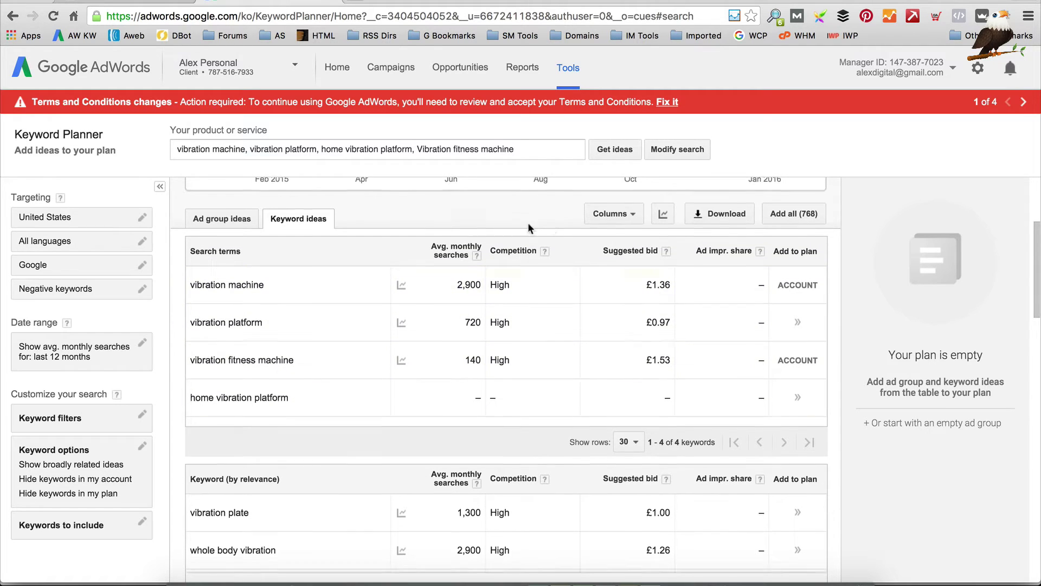
{"action": "scroll", "coordinate": [258, 297], "scroll_direction": "down", "scroll_amount": 1}
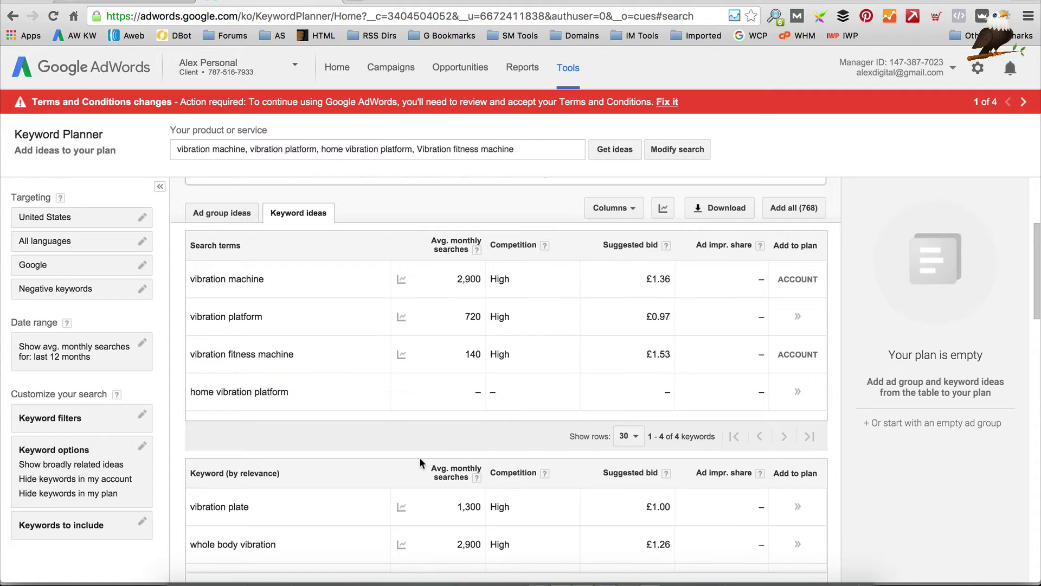
{"action": "scroll", "coordinate": [570, 324], "scroll_direction": "down", "scroll_amount": 3}
{"action": "scroll", "coordinate": [568, 325], "scroll_direction": "down", "scroll_amount": 3}
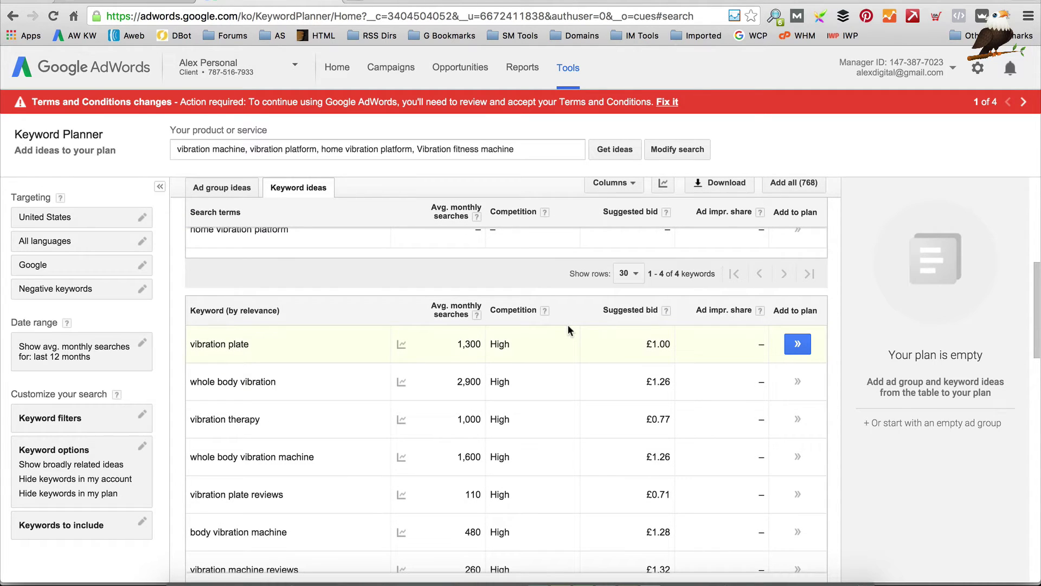
{"action": "scroll", "coordinate": [570, 330], "scroll_direction": "down", "scroll_amount": 1}
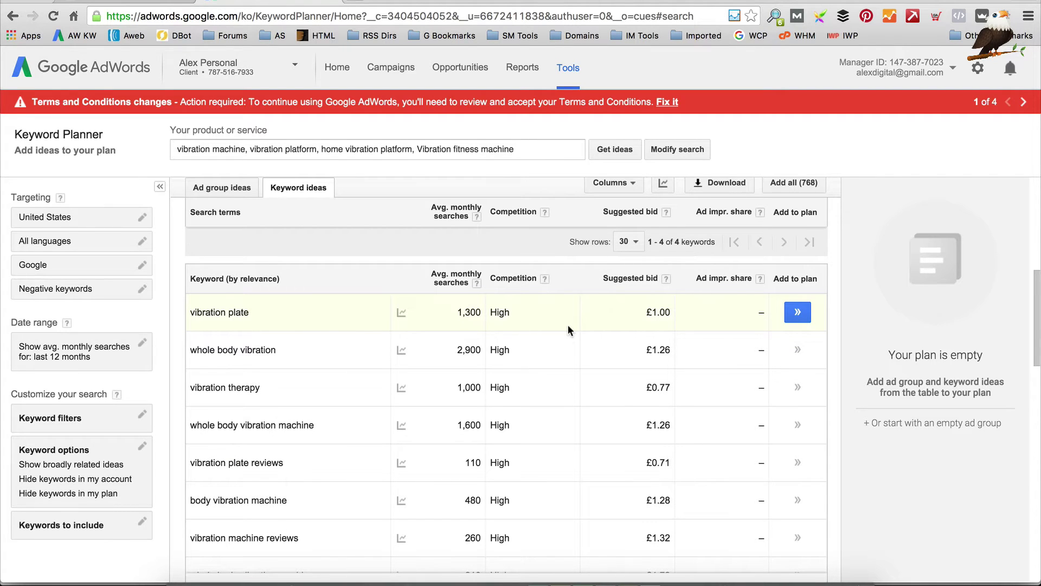
- Sort the related keyword ideas by average monthly searches, highest first
{"action": "left_click", "coordinate": [447, 279]}
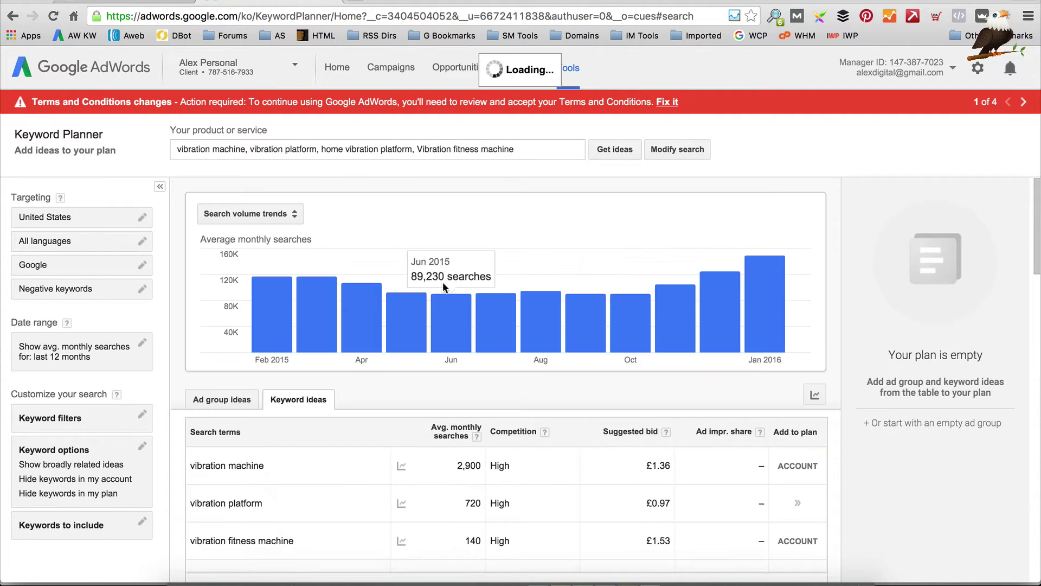
{"action": "scroll", "coordinate": [458, 320], "scroll_direction": "down", "scroll_amount": 3}
{"action": "scroll", "coordinate": [460, 323], "scroll_direction": "down", "scroll_amount": 10}
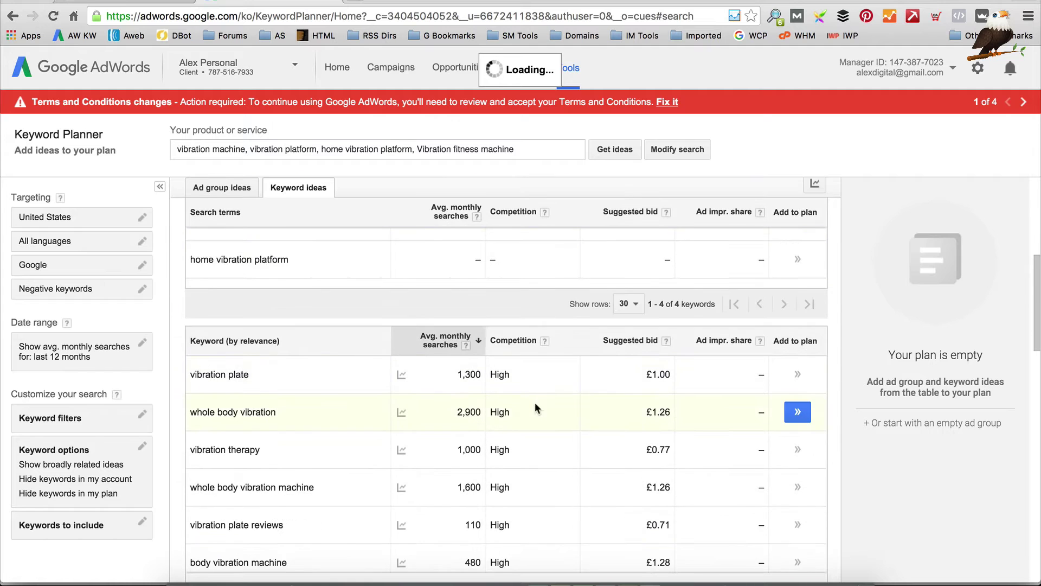
{"action": "scroll", "coordinate": [568, 403], "scroll_direction": "up", "scroll_amount": 1}
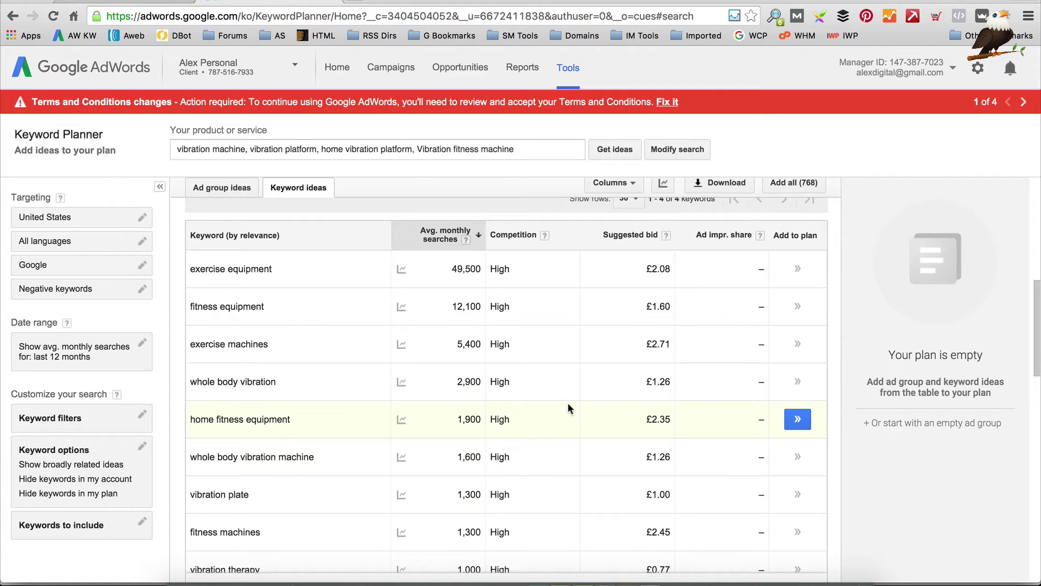
- Review the sorted keyword ideas for terms relevant to vibration machines, comparing their search volumes and suggested bids
{"action": "scroll", "coordinate": [568, 402], "scroll_direction": "down", "scroll_amount": 1}
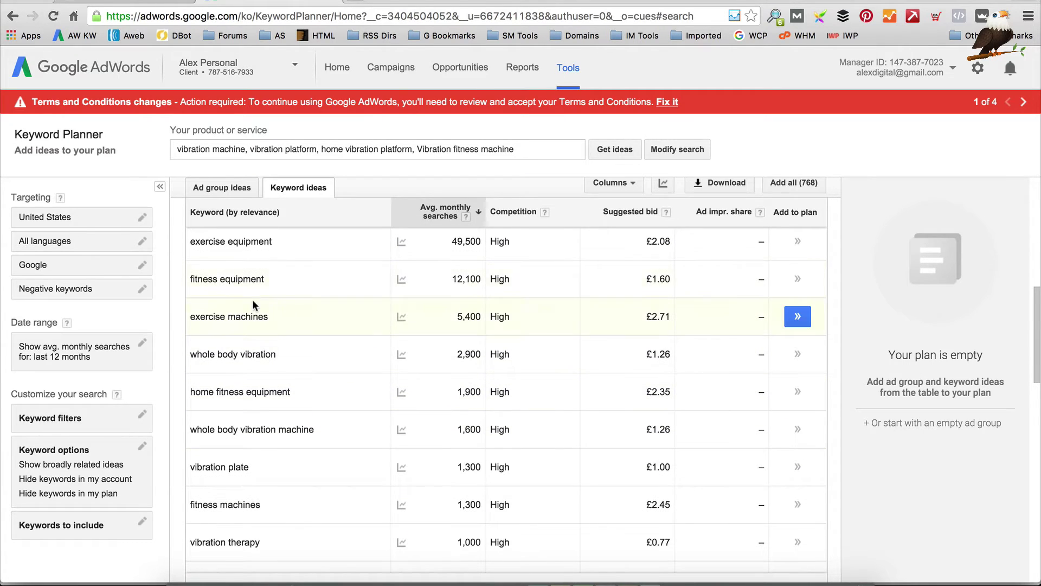
{"action": "scroll", "coordinate": [260, 356], "scroll_direction": "down", "scroll_amount": 3}
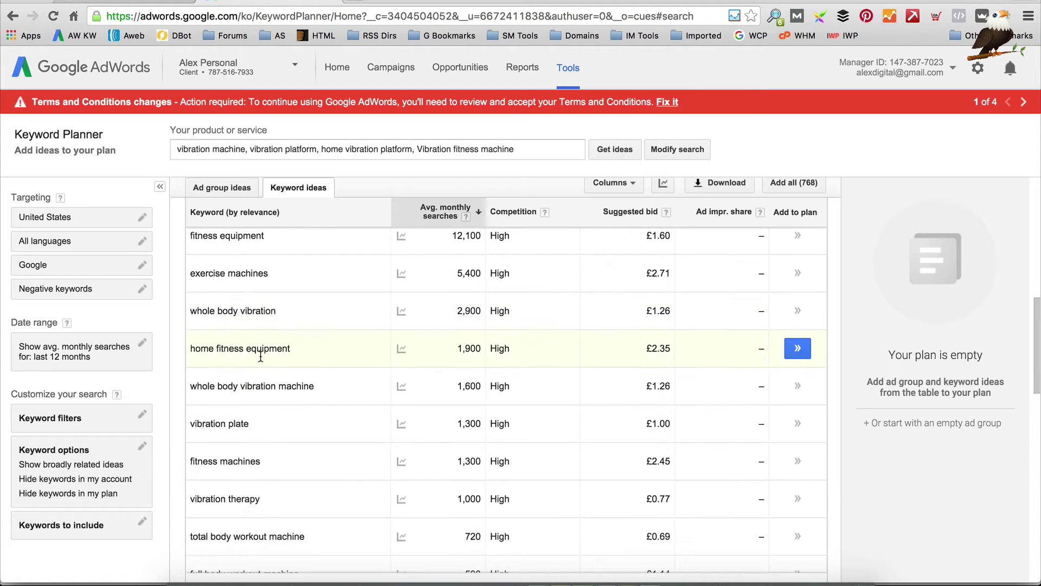
{"action": "scroll", "coordinate": [260, 356], "scroll_direction": "down", "scroll_amount": 1}
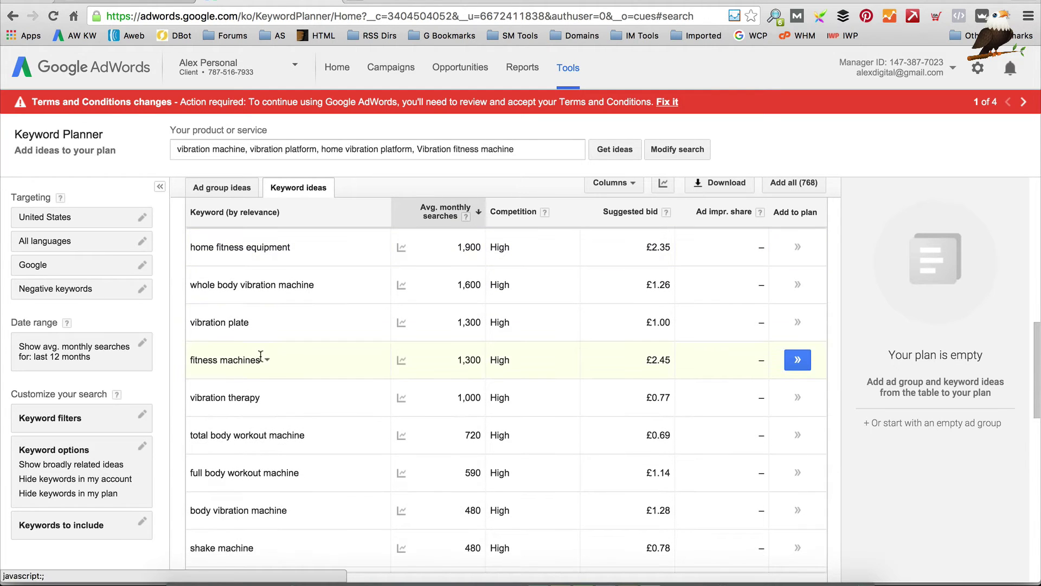
{"action": "scroll", "coordinate": [260, 355], "scroll_direction": "down", "scroll_amount": 3}
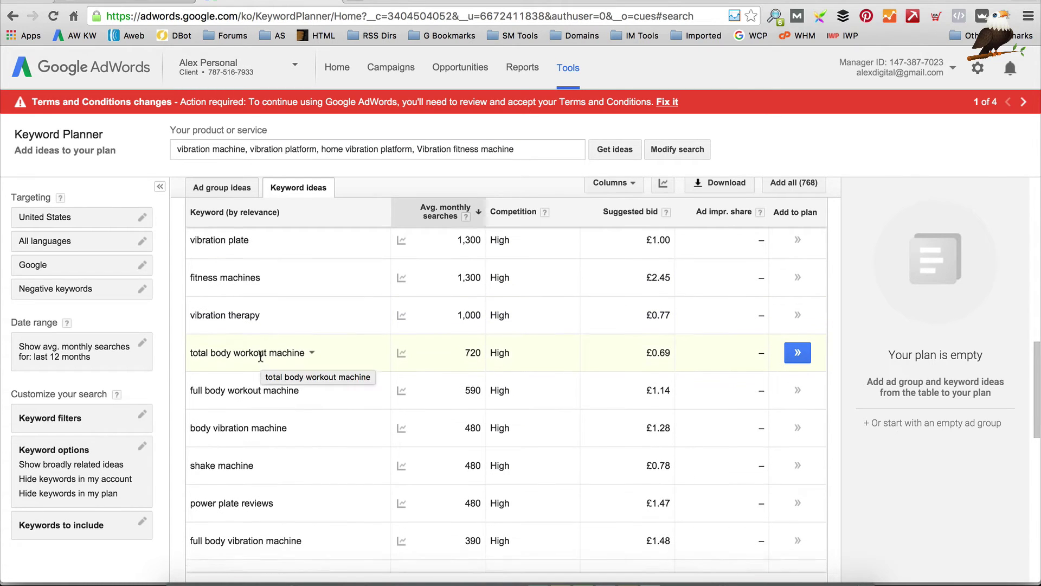
{"action": "scroll", "coordinate": [261, 360], "scroll_direction": "down", "scroll_amount": 1}
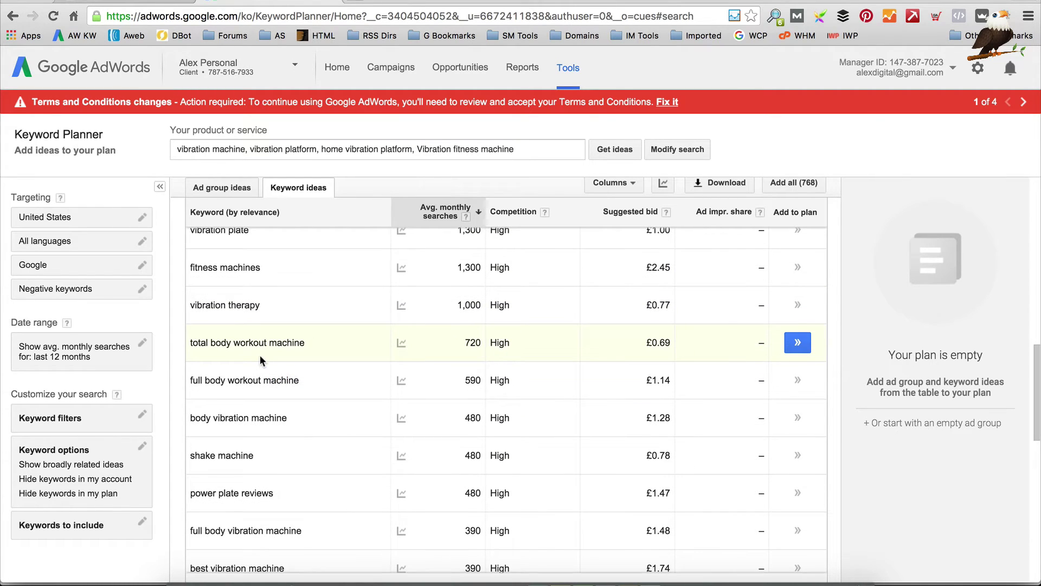
{"action": "scroll", "coordinate": [261, 360], "scroll_direction": "up", "scroll_amount": 15}
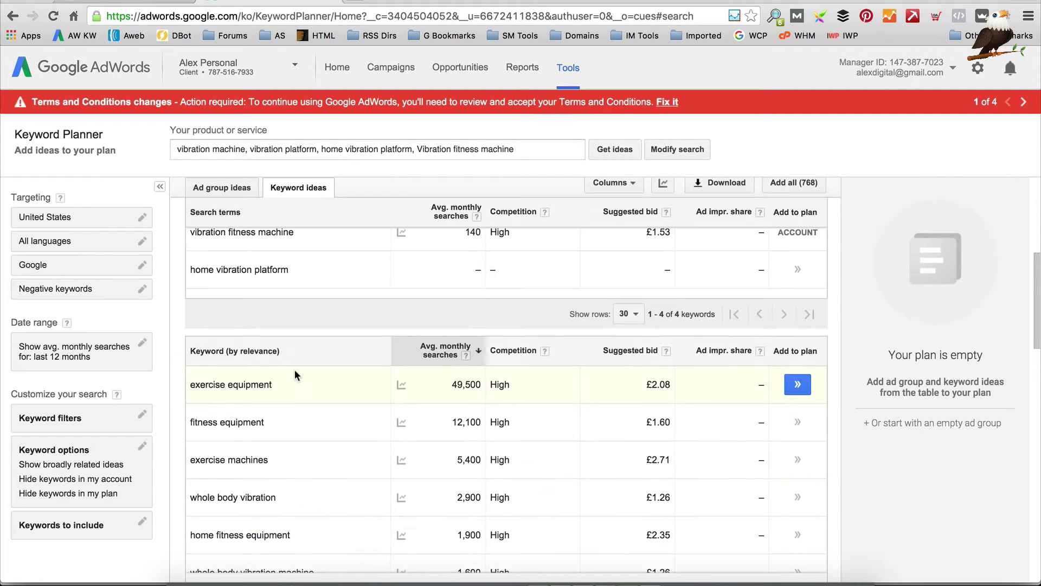
{"action": "scroll", "coordinate": [295, 374], "scroll_direction": "down", "scroll_amount": 3}
{"action": "scroll", "coordinate": [255, 325], "scroll_direction": "up", "scroll_amount": 1}
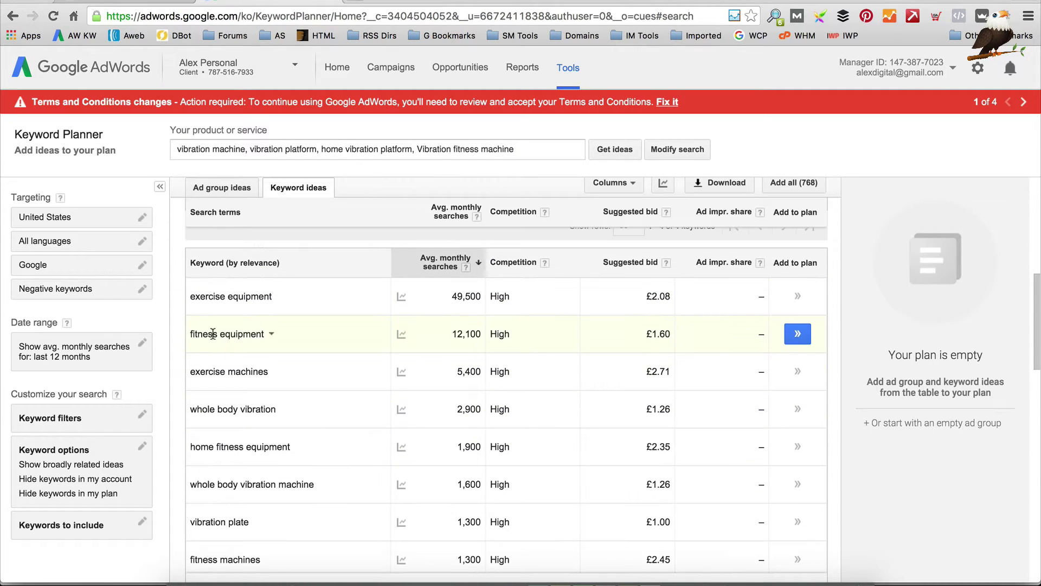
- Examine the lower-volume keyword ideas for vibration machine, workout machine and review terms worth adding to the plan
{"action": "scroll", "coordinate": [394, 328], "scroll_direction": "down", "scroll_amount": 3}
{"action": "scroll", "coordinate": [391, 326], "scroll_direction": "down", "scroll_amount": 5}
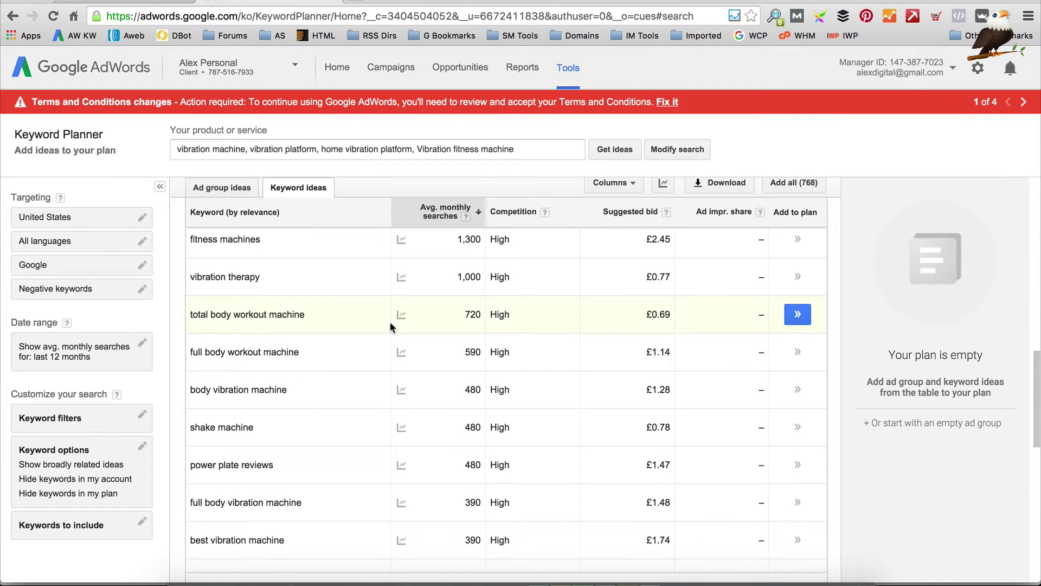
{"action": "scroll", "coordinate": [390, 326], "scroll_direction": "down", "scroll_amount": 2}
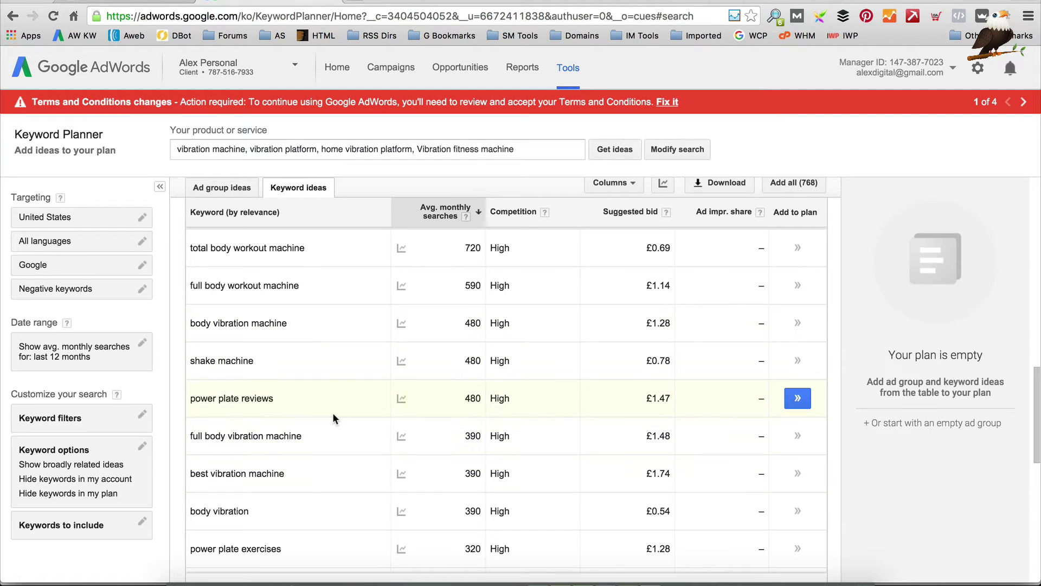
{"action": "scroll", "coordinate": [326, 397], "scroll_direction": "up", "scroll_amount": 1}
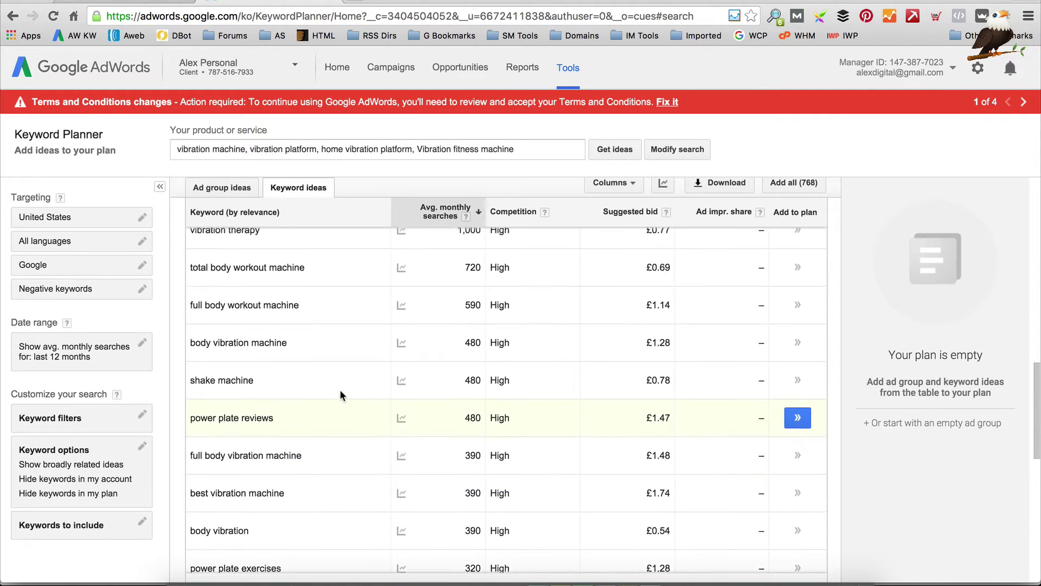
{"action": "scroll", "coordinate": [317, 399], "scroll_direction": "down", "scroll_amount": 3}
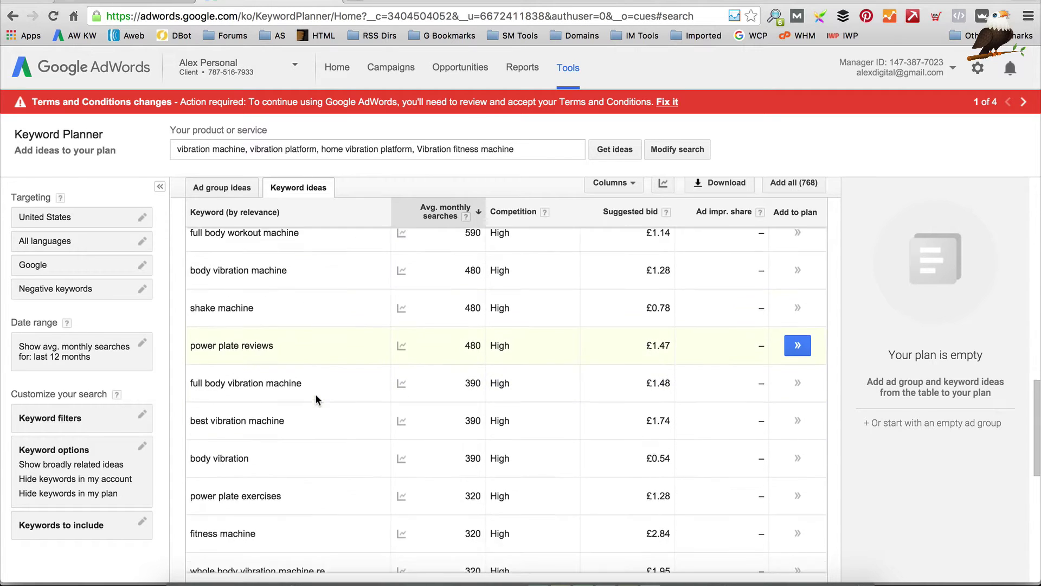
{"action": "scroll", "coordinate": [316, 399], "scroll_direction": "down", "scroll_amount": 1}
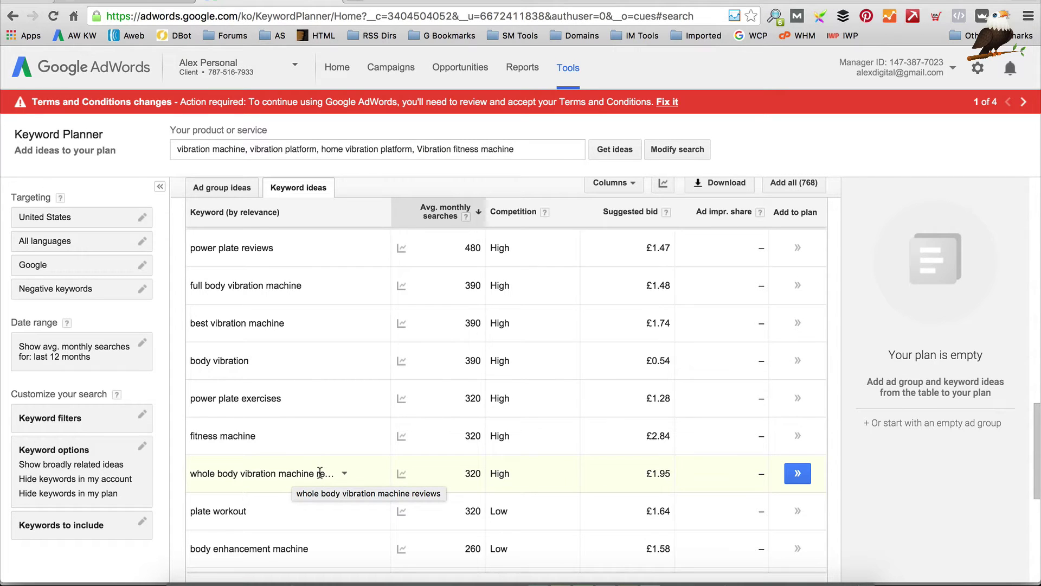
{"action": "scroll", "coordinate": [320, 472], "scroll_direction": "down", "scroll_amount": 1}
{"action": "scroll", "coordinate": [330, 389], "scroll_direction": "up", "scroll_amount": 4}
{"action": "scroll", "coordinate": [329, 389], "scroll_direction": "up", "scroll_amount": 10}
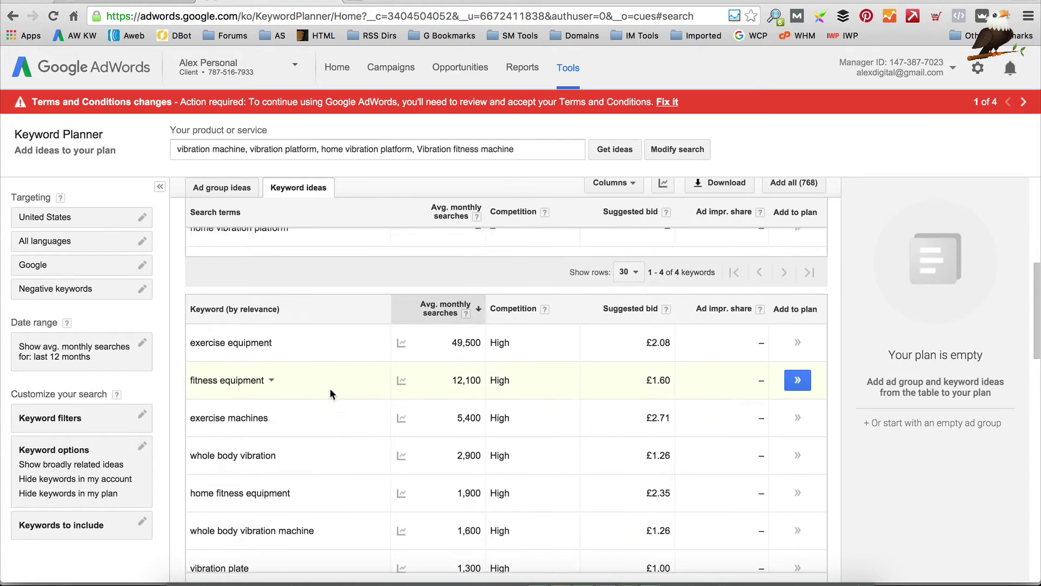
{"action": "scroll", "coordinate": [330, 388], "scroll_direction": "down", "scroll_amount": 3}
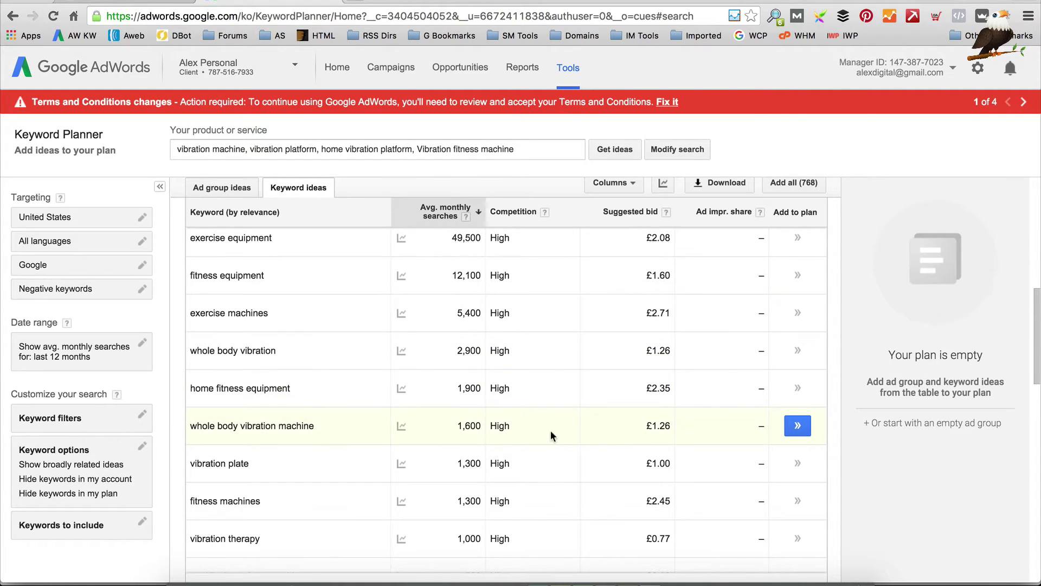
- Add the keywords whole body vibration machine, total body workout machine, full body workout machine and body vibration machine to the plan
{"action": "left_click", "coordinate": [795, 431]}
{"action": "left_click", "coordinate": [800, 426]}
{"action": "scroll", "coordinate": [799, 428], "scroll_direction": "down", "scroll_amount": 2}
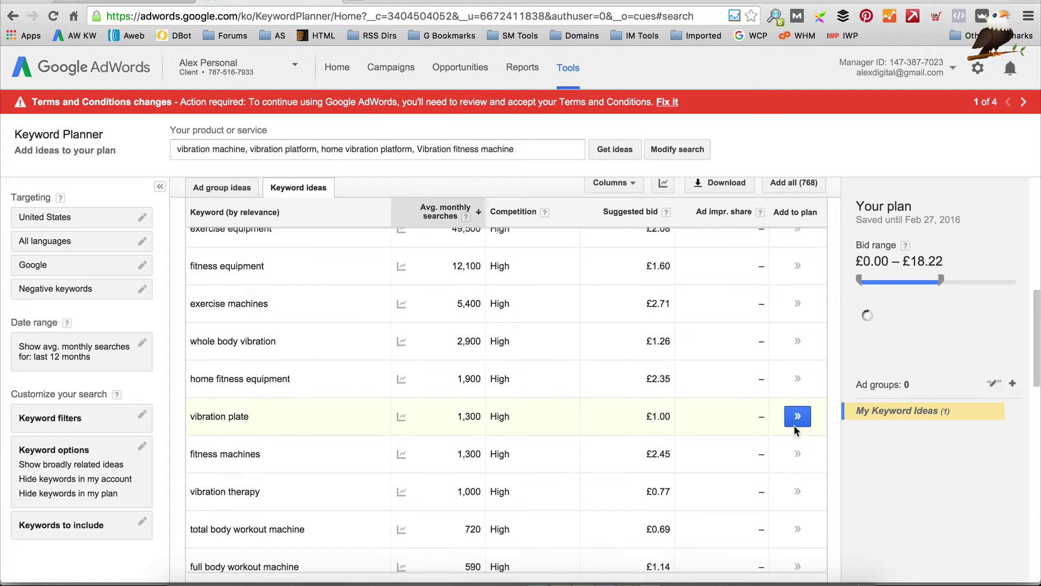
{"action": "left_click", "coordinate": [798, 483]}
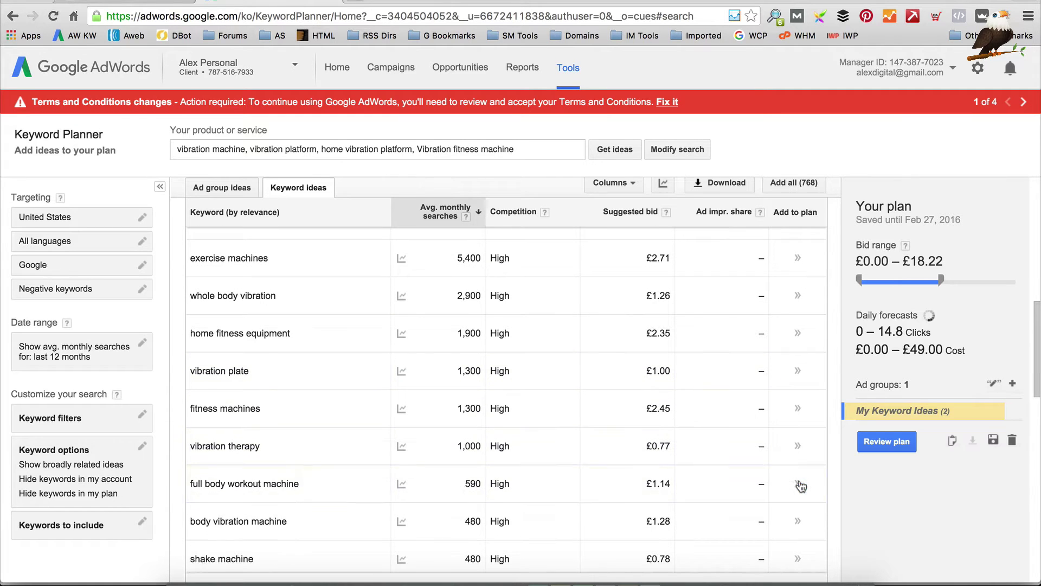
{"action": "scroll", "coordinate": [800, 486], "scroll_direction": "down", "scroll_amount": 1}
{"action": "scroll", "coordinate": [800, 486], "scroll_direction": "down", "scroll_amount": 1}
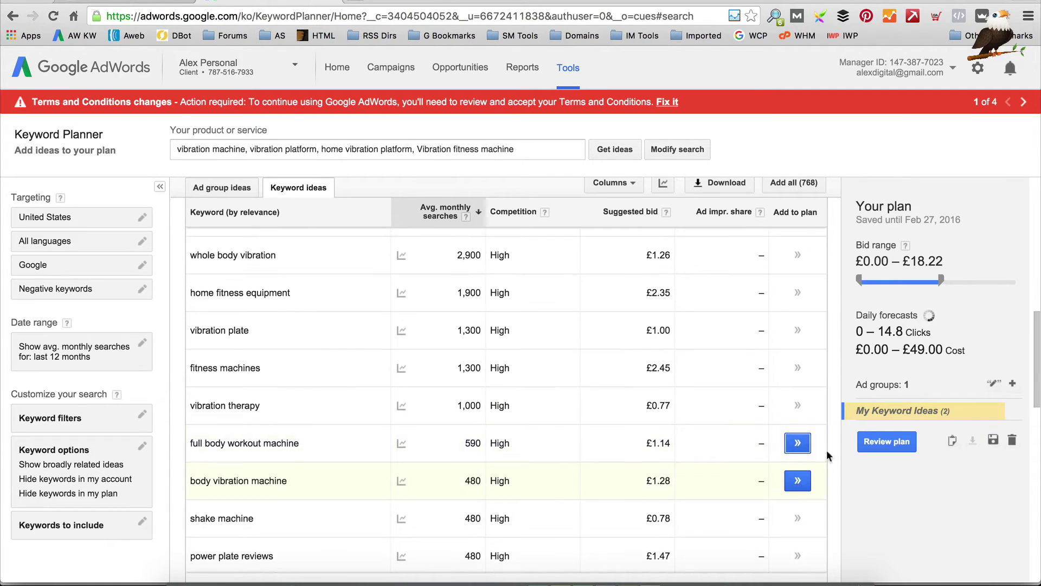
{"action": "left_click", "coordinate": [798, 443]}
{"action": "left_click", "coordinate": [797, 443]}
- Add the keywords full body vibration machine and whole body vibration machine reviews to the plan
{"action": "scroll", "coordinate": [798, 440], "scroll_direction": "down", "scroll_amount": 4}
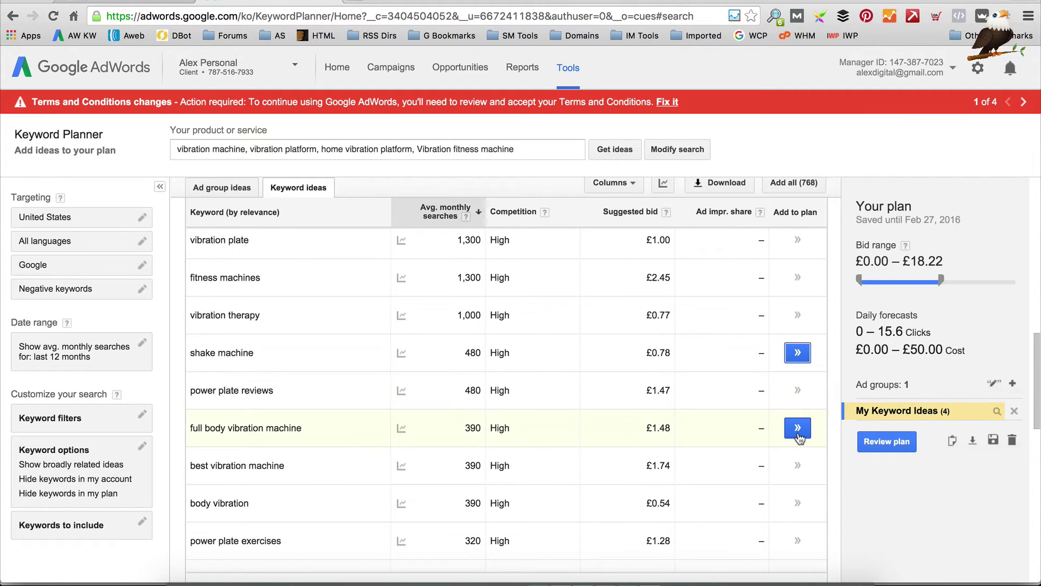
{"action": "left_click", "coordinate": [799, 429]}
{"action": "scroll", "coordinate": [800, 434], "scroll_direction": "down", "scroll_amount": 2}
{"action": "left_click", "coordinate": [799, 490]}
{"action": "scroll", "coordinate": [798, 488], "scroll_direction": "down", "scroll_amount": 3}
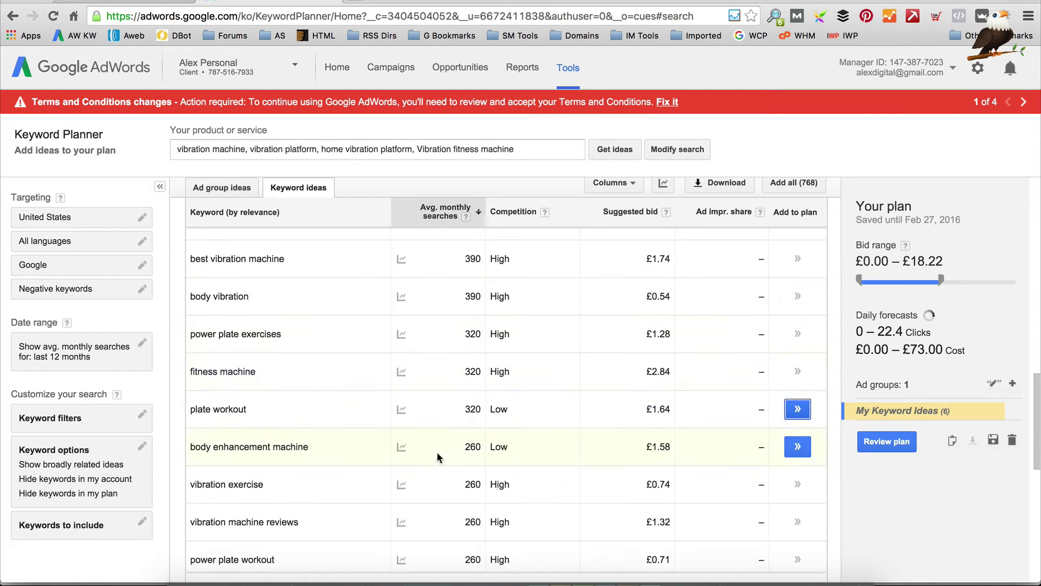
- Add the keywords whole body vibration machines, whole body vibration reviews and confidence fitness vibration plate to the plan
{"action": "scroll", "coordinate": [740, 295], "scroll_direction": "down", "scroll_amount": 3}
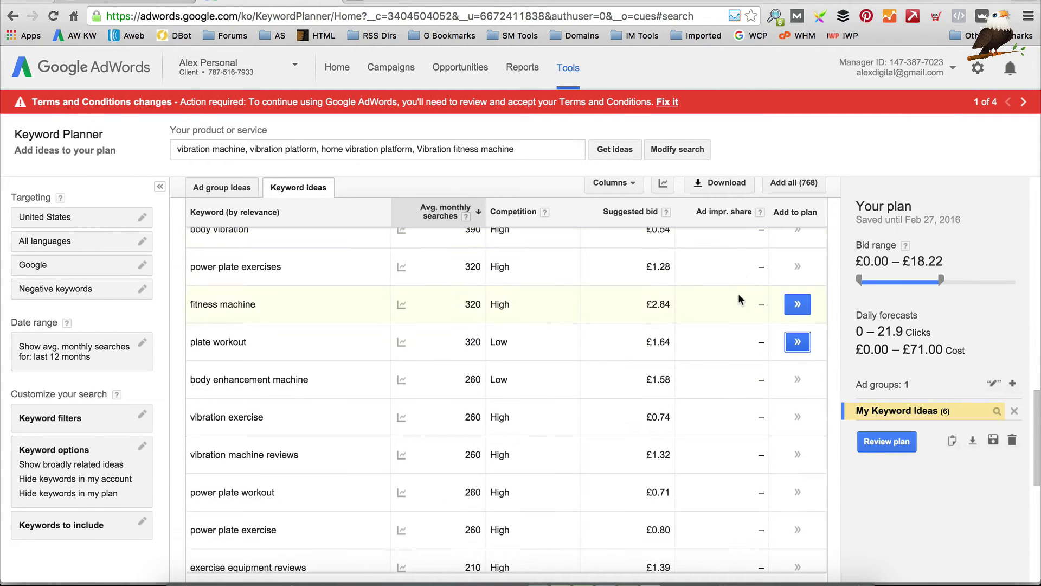
{"action": "scroll", "coordinate": [742, 297], "scroll_direction": "down", "scroll_amount": 3}
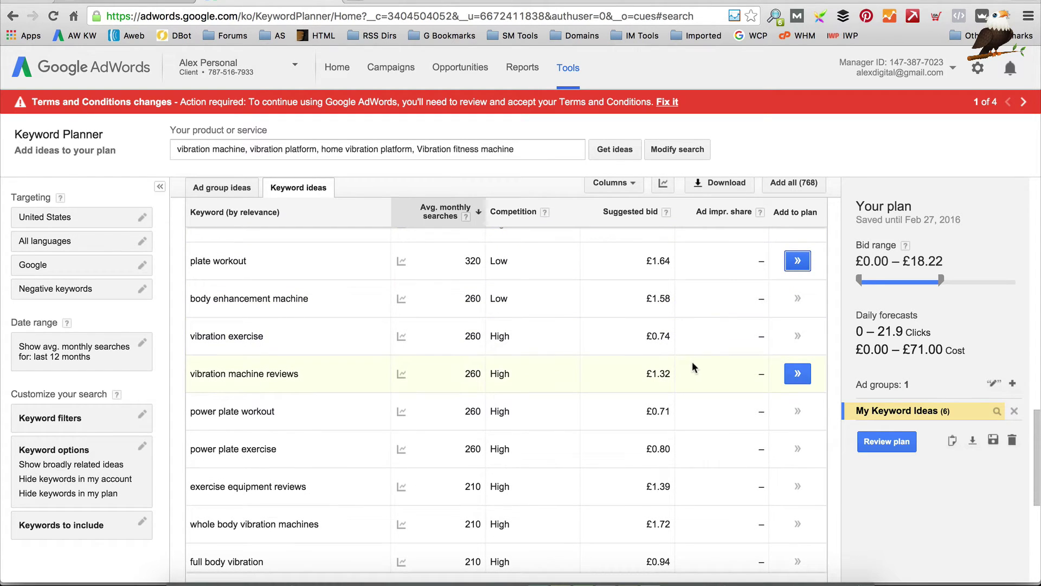
{"action": "scroll", "coordinate": [792, 450], "scroll_direction": "down", "scroll_amount": 1}
{"action": "left_click", "coordinate": [797, 491]}
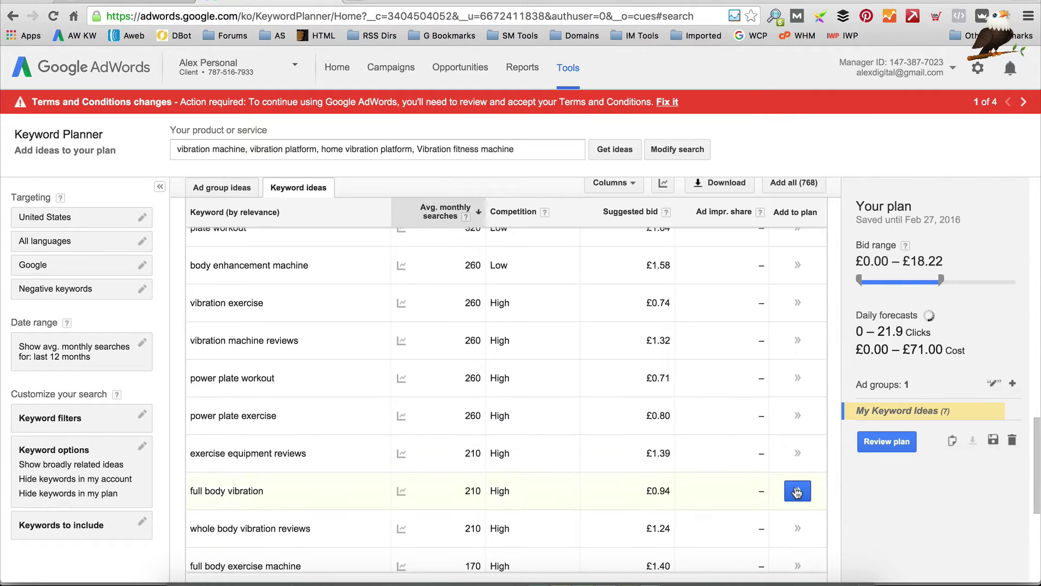
{"action": "scroll", "coordinate": [797, 491], "scroll_direction": "down", "scroll_amount": 3}
{"action": "left_click", "coordinate": [797, 450]}
{"action": "scroll", "coordinate": [798, 451], "scroll_direction": "down", "scroll_amount": 1}
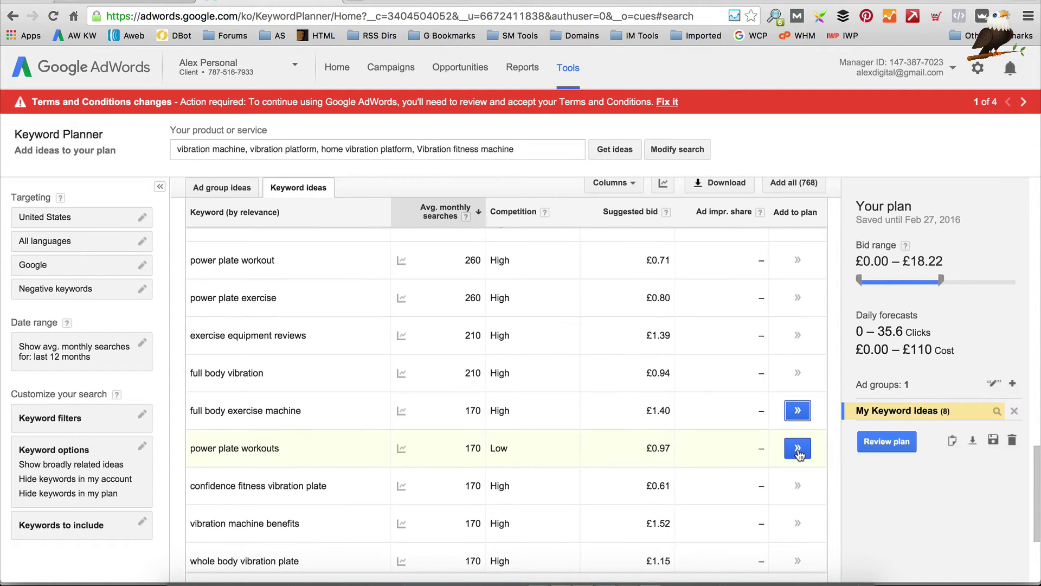
{"action": "left_click", "coordinate": [802, 490]}
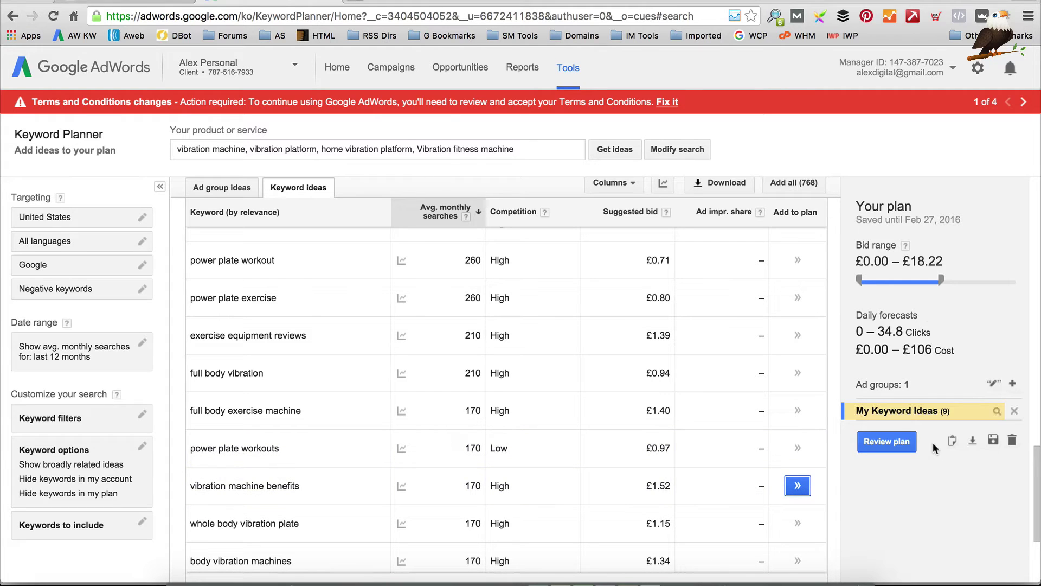
- Download the keyword plan as an Excel CSV without historical statistics and save the file in the cheapwp backup folder
{"action": "left_click", "coordinate": [972, 441]}
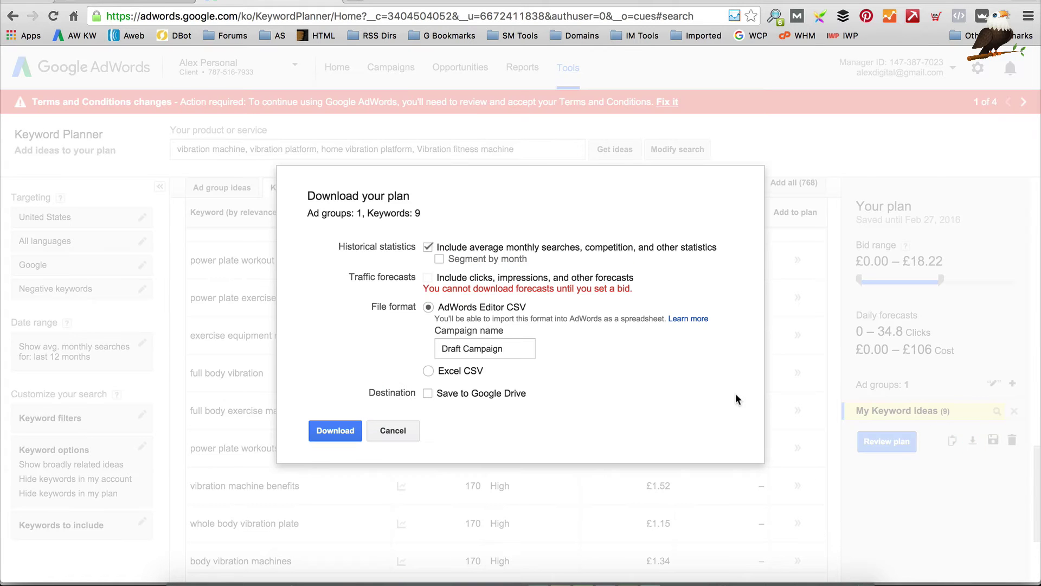
{"action": "left_click", "coordinate": [429, 371]}
{"action": "left_click", "coordinate": [428, 247]}
{"action": "left_click", "coordinate": [317, 390]}
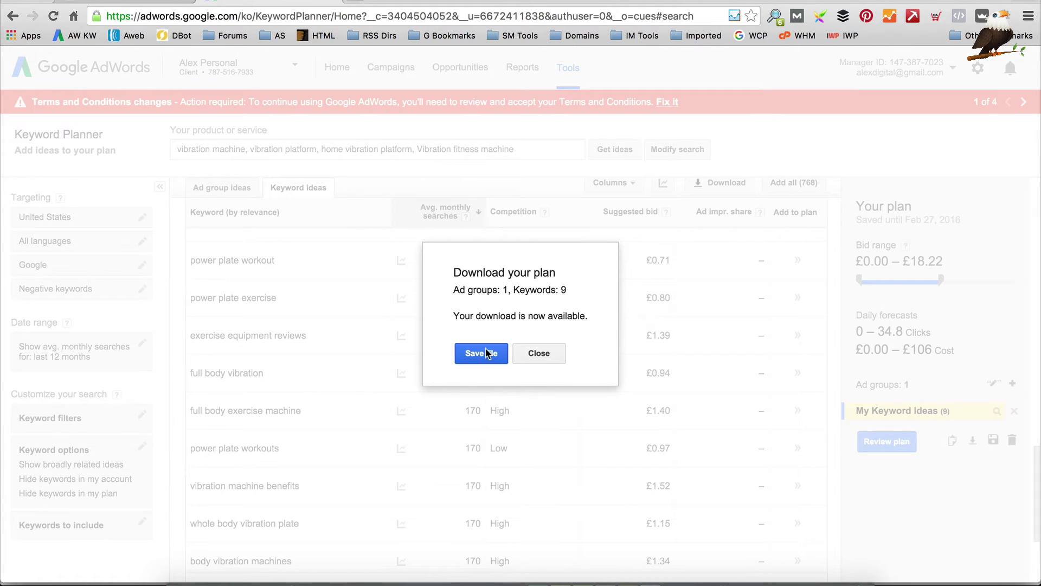
{"action": "left_click", "coordinate": [458, 351]}
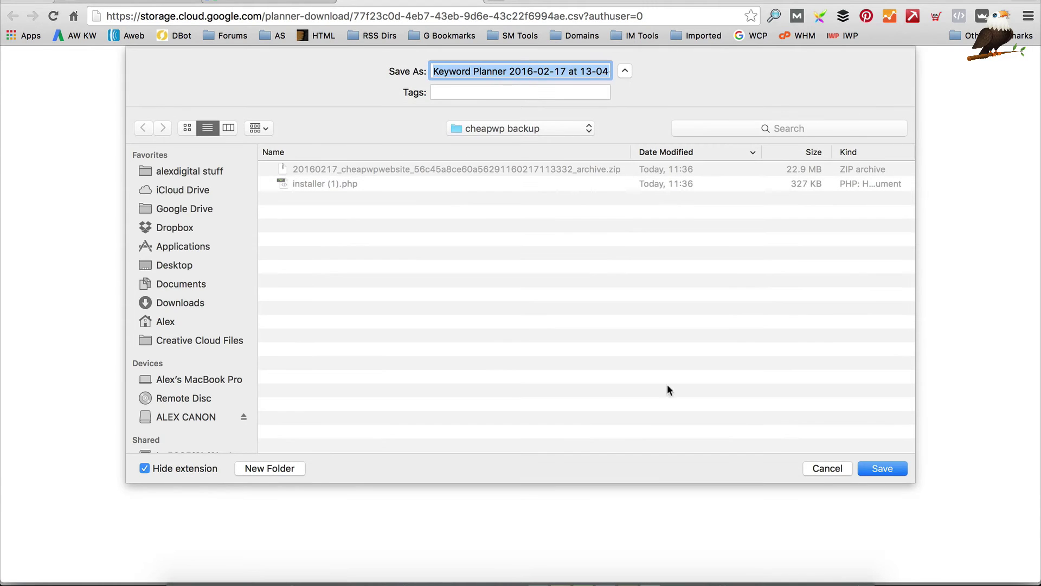
{"action": "key", "text": "Return"}
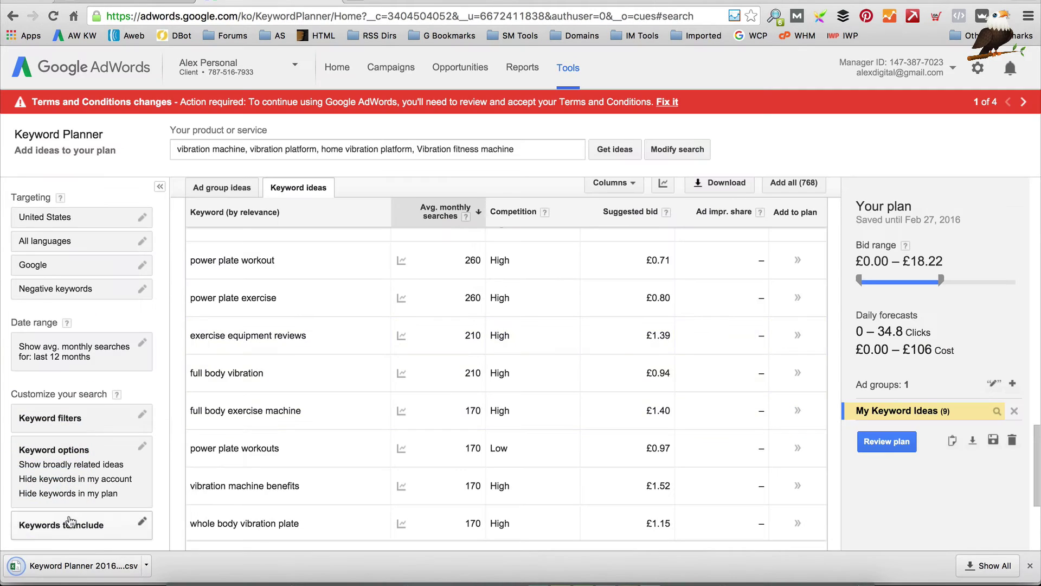
- Open the downloaded CSV in Excel, widen the Keyword column and copy the nine keywords in B6:B14
{"action": "left_click", "coordinate": [65, 566]}
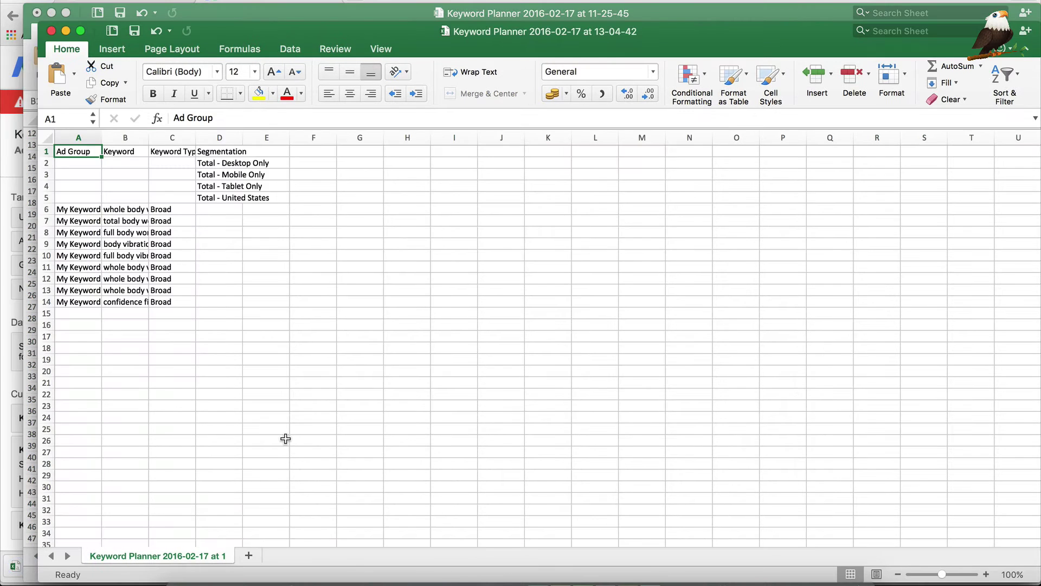
{"action": "left_click_drag", "start_coordinate": [147, 133], "coordinate": [492, 163]}
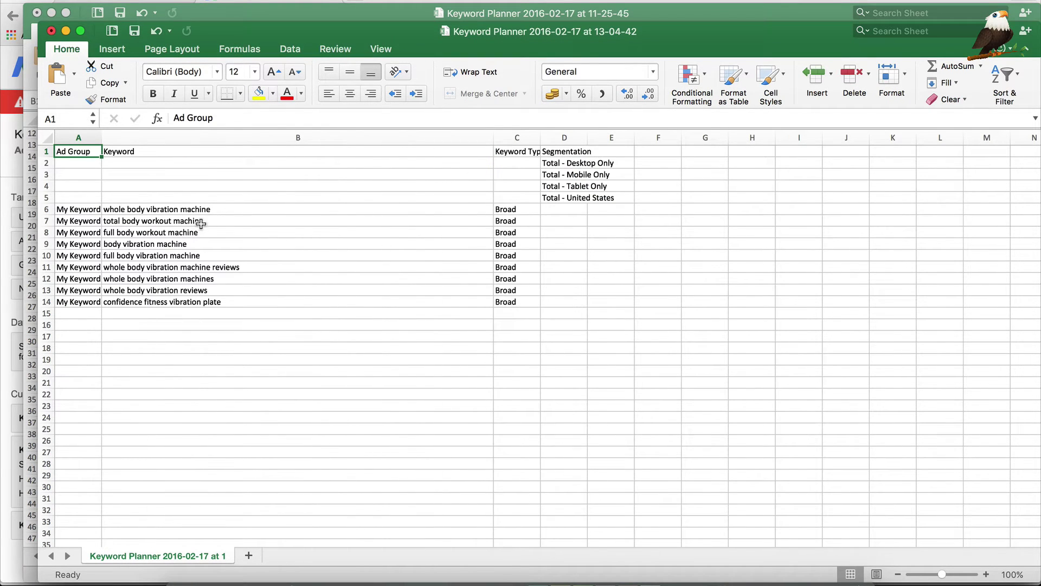
{"action": "left_click_drag", "start_coordinate": [184, 210], "coordinate": [181, 303]}
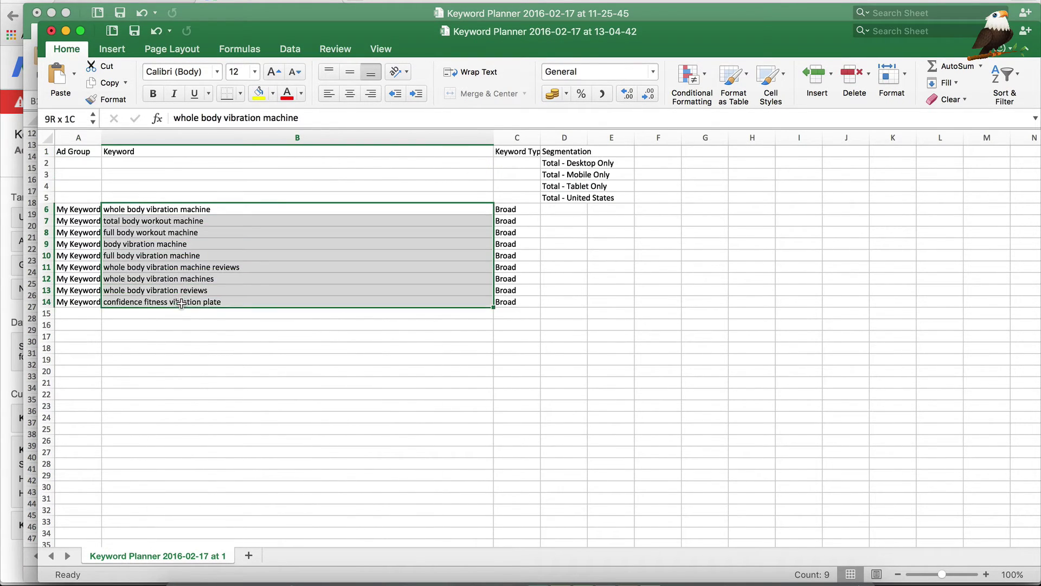
{"action": "right_click", "coordinate": [139, 232]}
{"action": "left_click", "coordinate": [199, 253]}
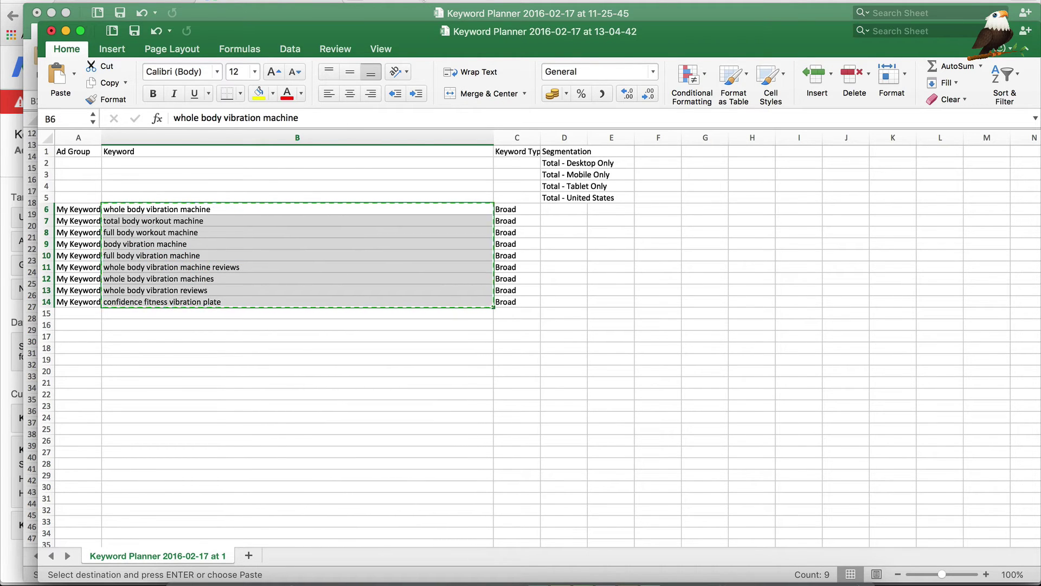
- Switch to the browser, find SEMrush through a Google search in a new tab and open its Keyword Difficulty tool
{"action": "left_click", "coordinate": [456, 2]}
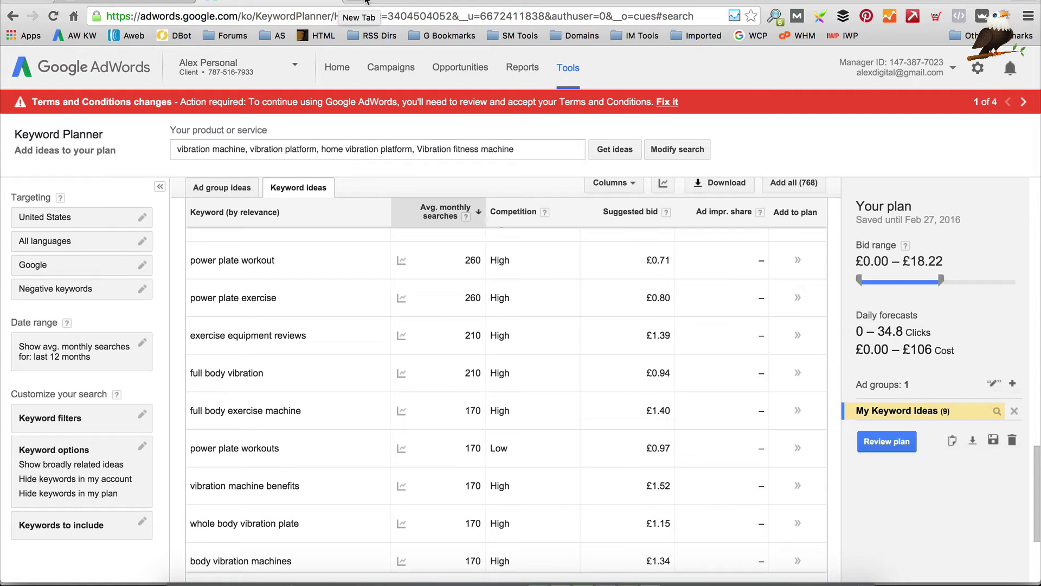
{"action": "key", "text": "ctrl+t"}
{"action": "type", "text": "semru"}
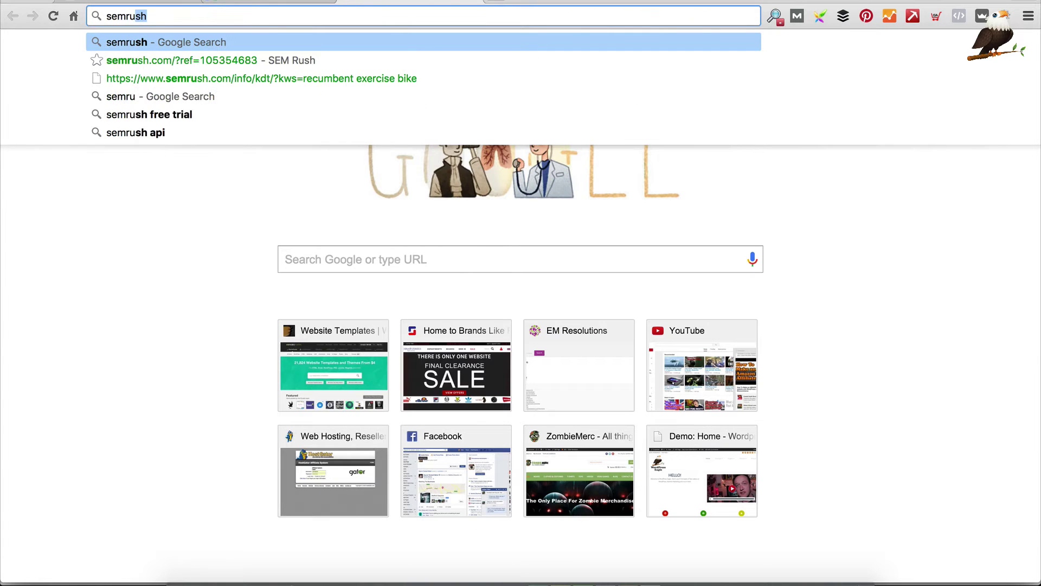
{"action": "key", "text": "Return"}
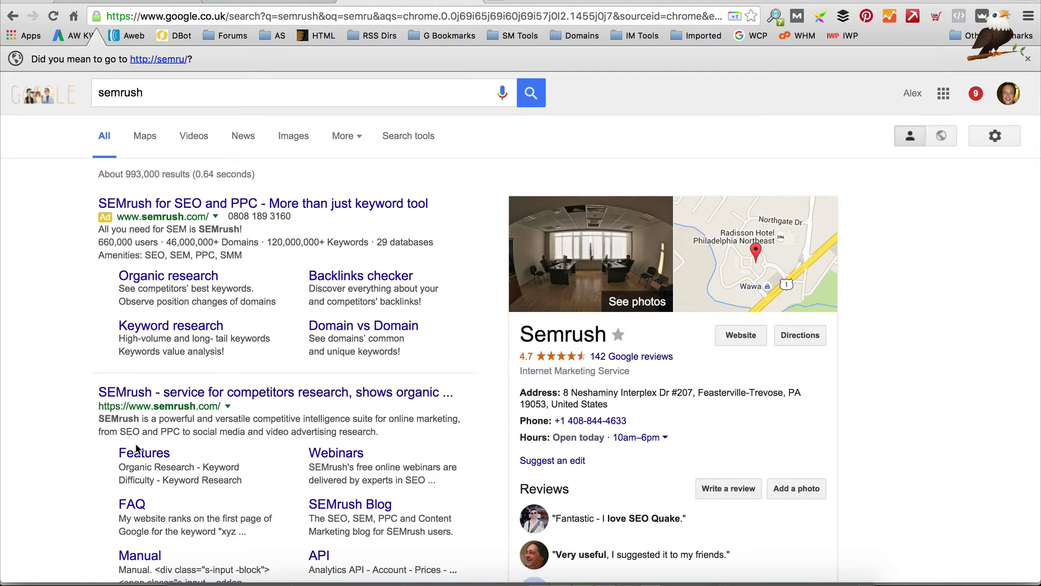
{"action": "left_click", "coordinate": [239, 393]}
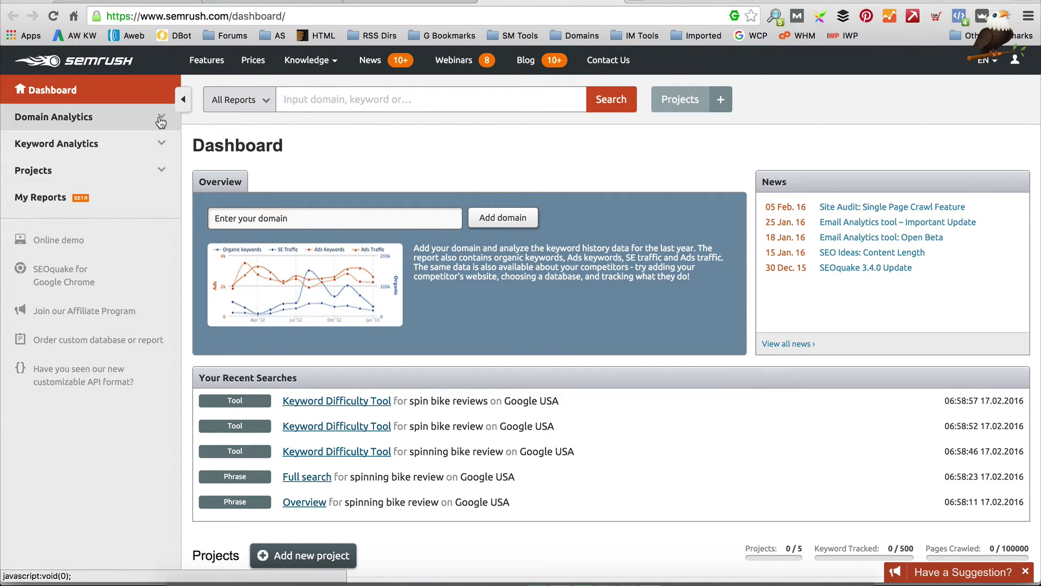
{"action": "left_click", "coordinate": [158, 144]}
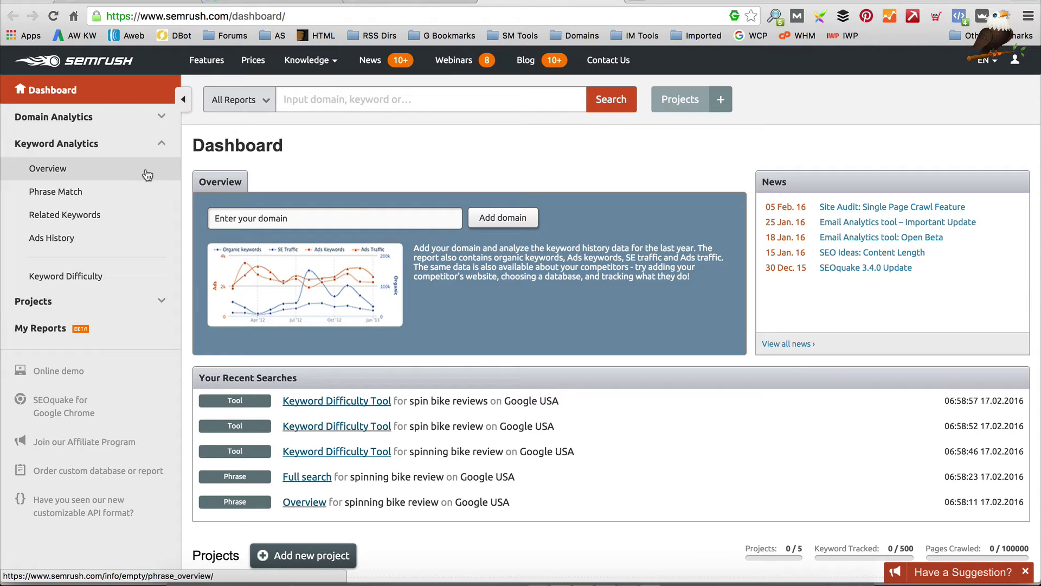
{"action": "left_click", "coordinate": [94, 278]}
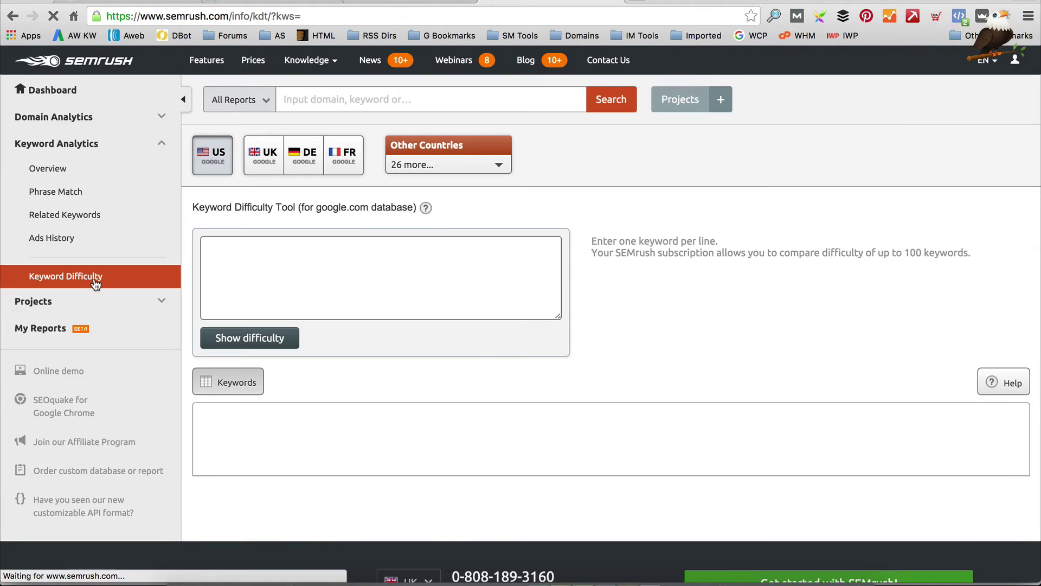
- Paste the nine copied keywords into the US Keyword Difficulty Tool, show their difficulty and compare the scores and volumes
{"action": "left_click", "coordinate": [356, 270]}
{"action": "key", "text": "ctrl+v"}
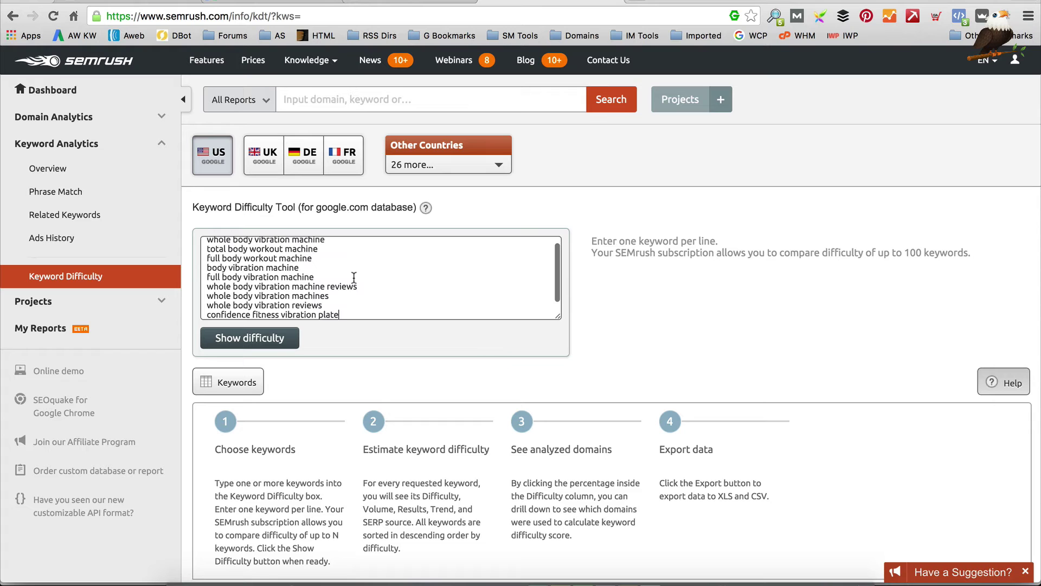
{"action": "left_click", "coordinate": [265, 341]}
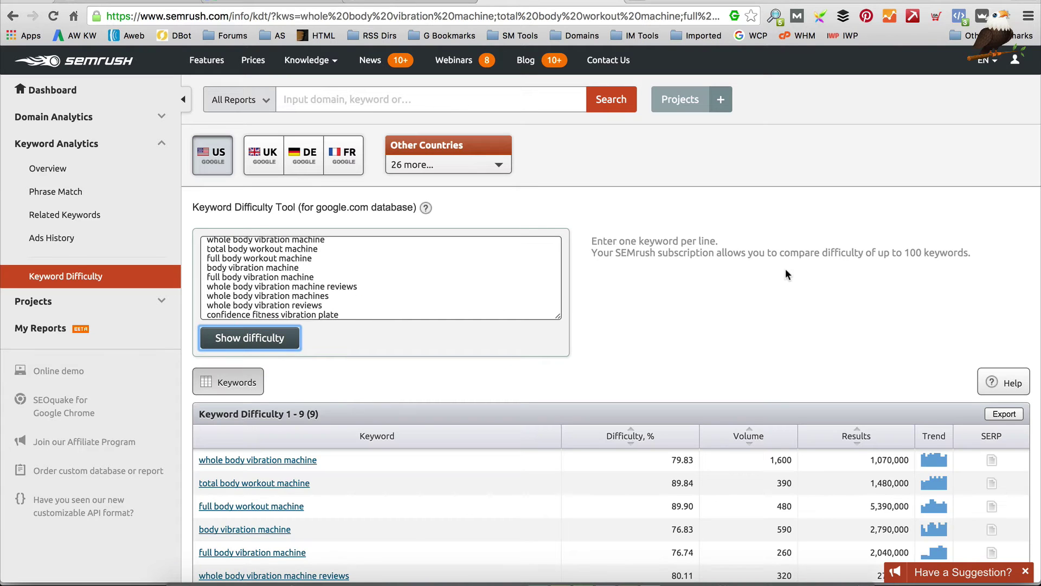
{"action": "scroll", "coordinate": [789, 272], "scroll_direction": "down", "scroll_amount": 3}
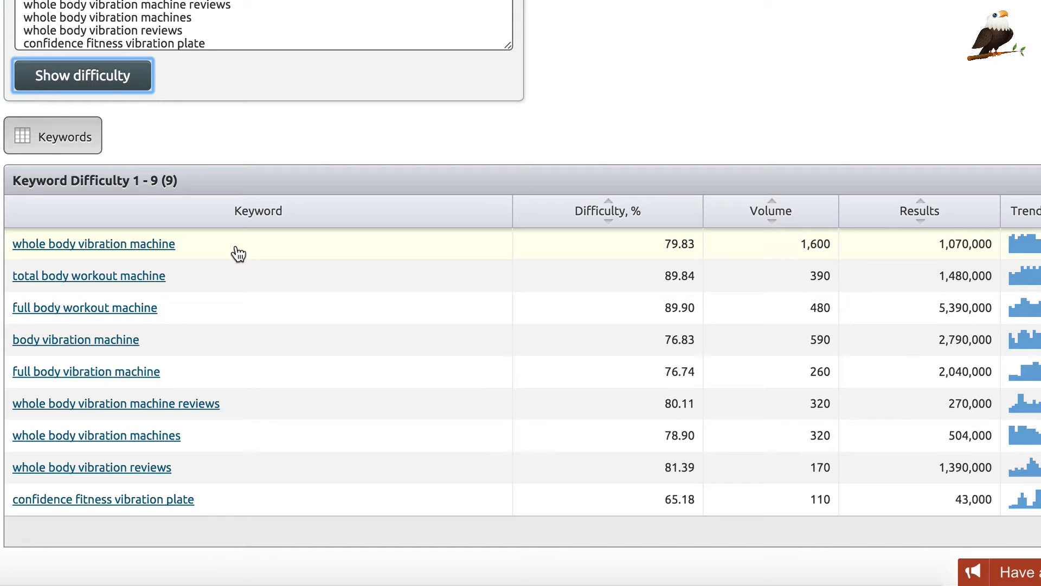
{"action": "scroll", "coordinate": [190, 2], "scroll_direction": "up", "scroll_amount": 1}
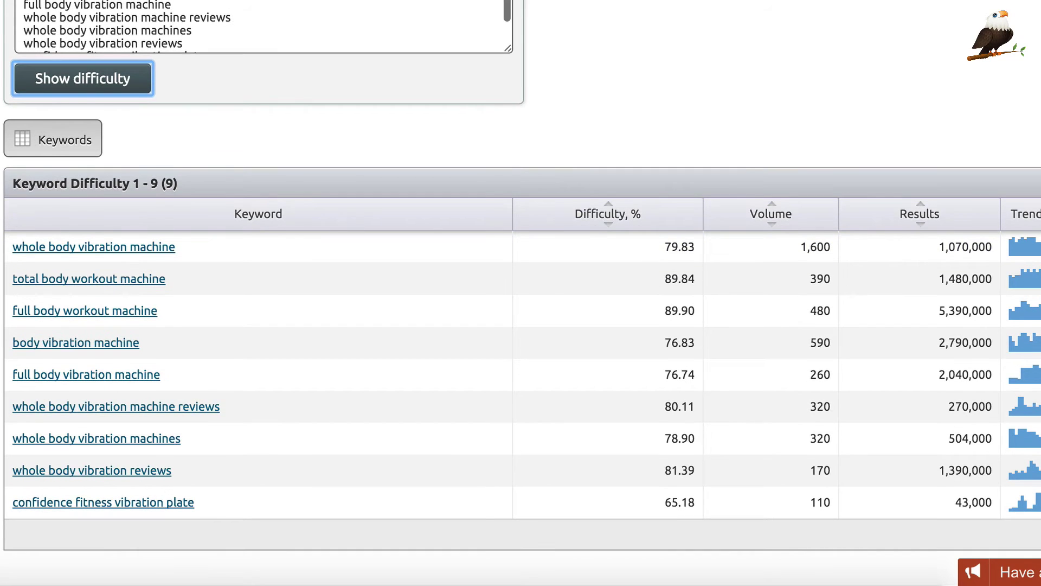
- Copy the keyword "whole body vibration machine" from the SEMrush keyword list and try to open ubersuggest.io in a new tab
{"action": "scroll", "coordinate": [190, 22], "scroll_direction": "down", "scroll_amount": 1}
{"action": "left_click", "coordinate": [65, 24]}
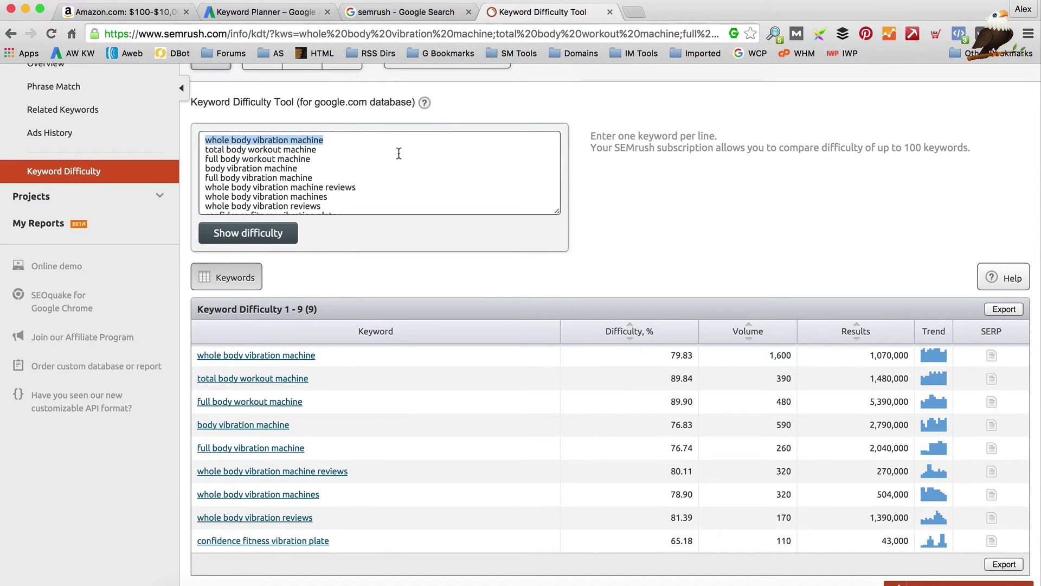
{"action": "key", "text": "ctrl+t"}
{"action": "type", "text": "ubersu"}
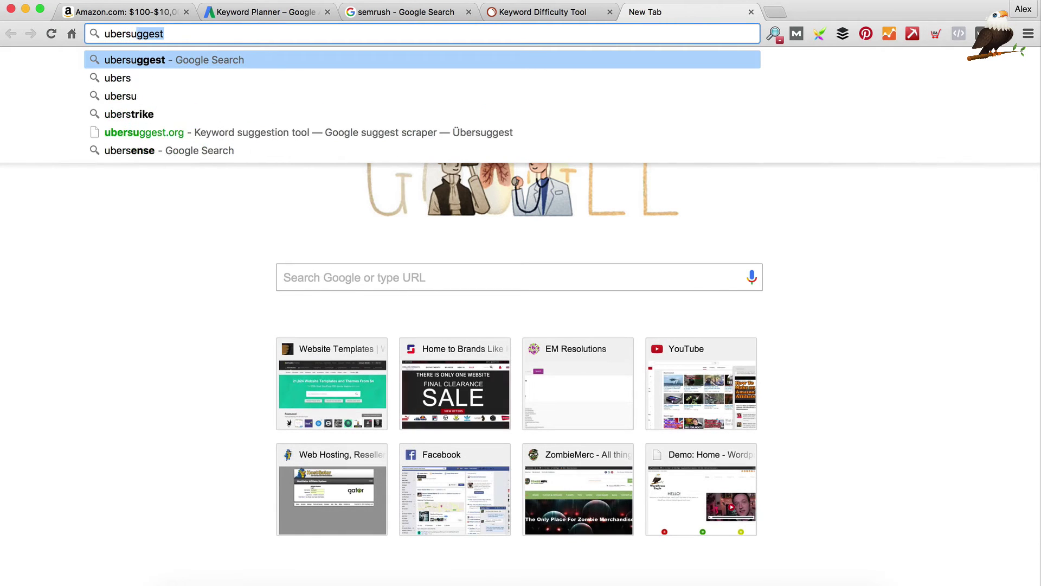
{"action": "type", "text": "ggest"}
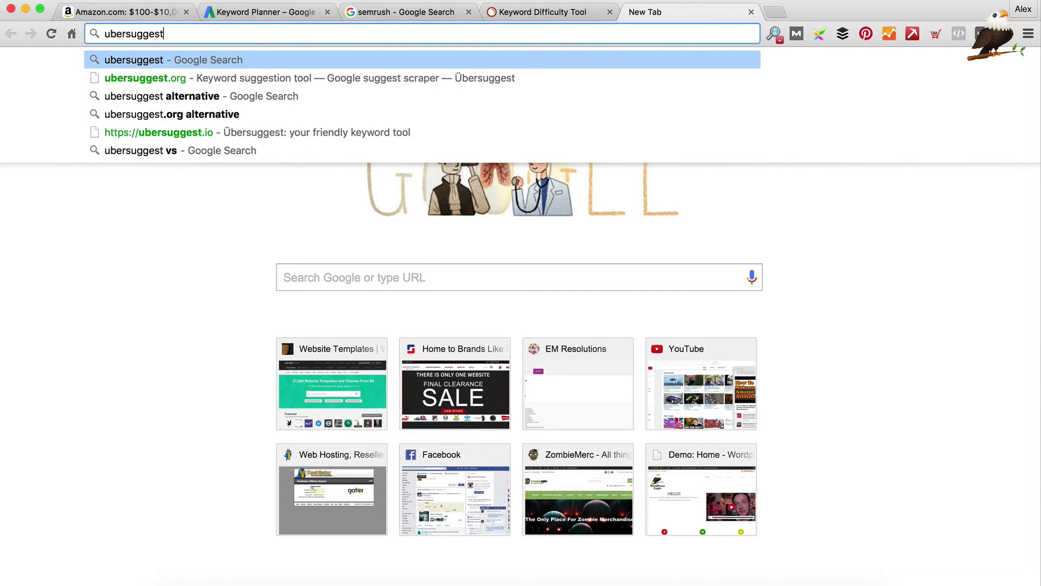
{"action": "type", "text": ".io"}
{"action": "key", "text": "Return"}
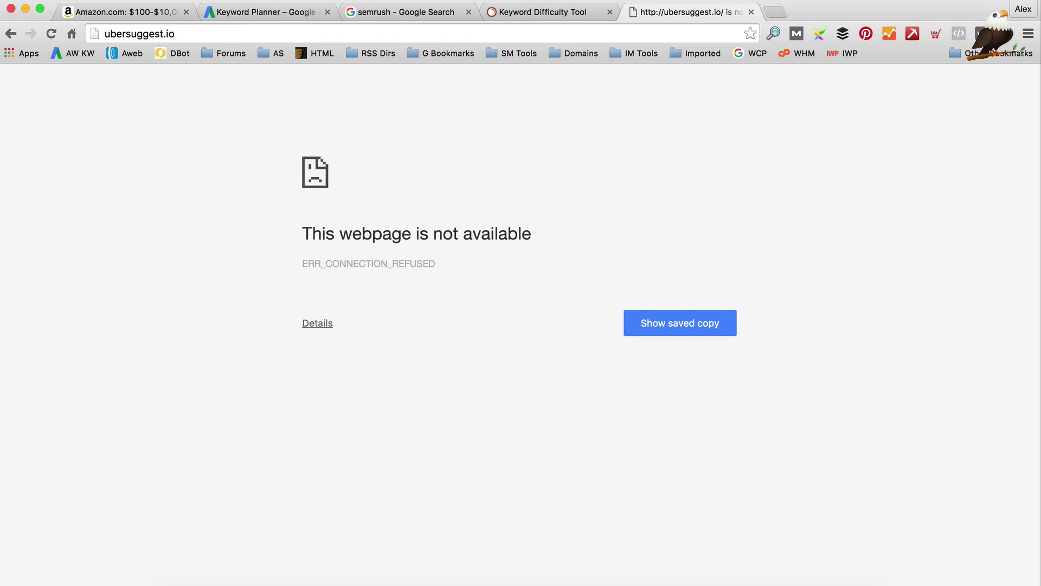
- Search Google for ubersuggest and open the Übersuggest site from the results
{"action": "left_click", "coordinate": [190, 32]}
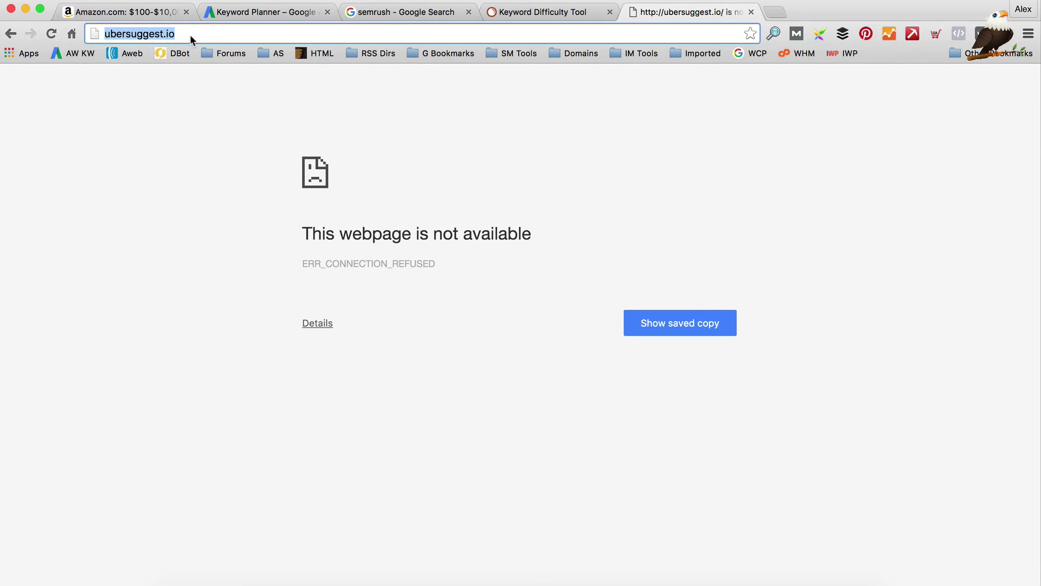
{"action": "type", "text": "ubersugge"}
{"action": "key", "text": "Return"}
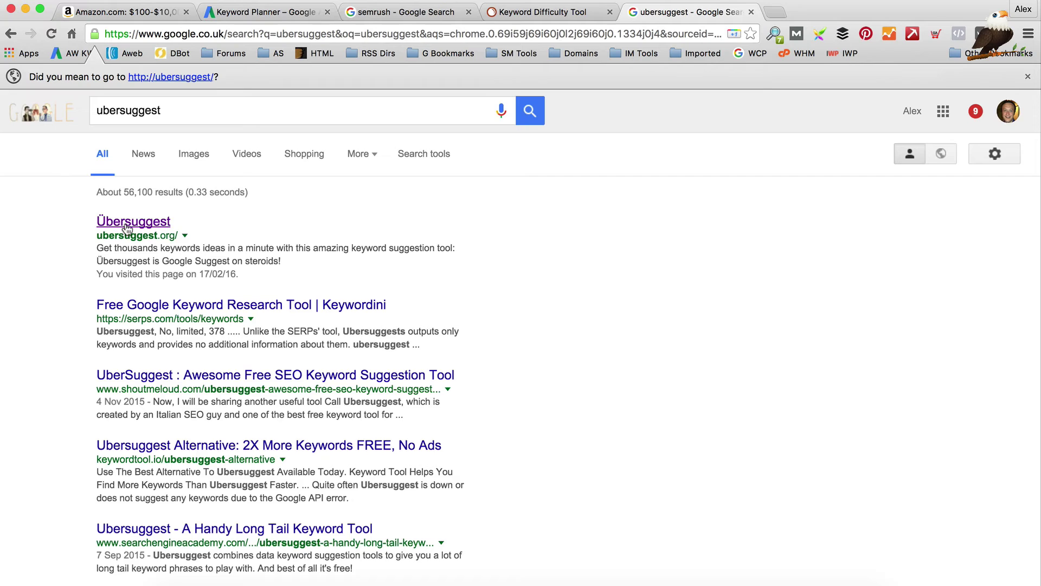
{"action": "left_click", "coordinate": [122, 222]}
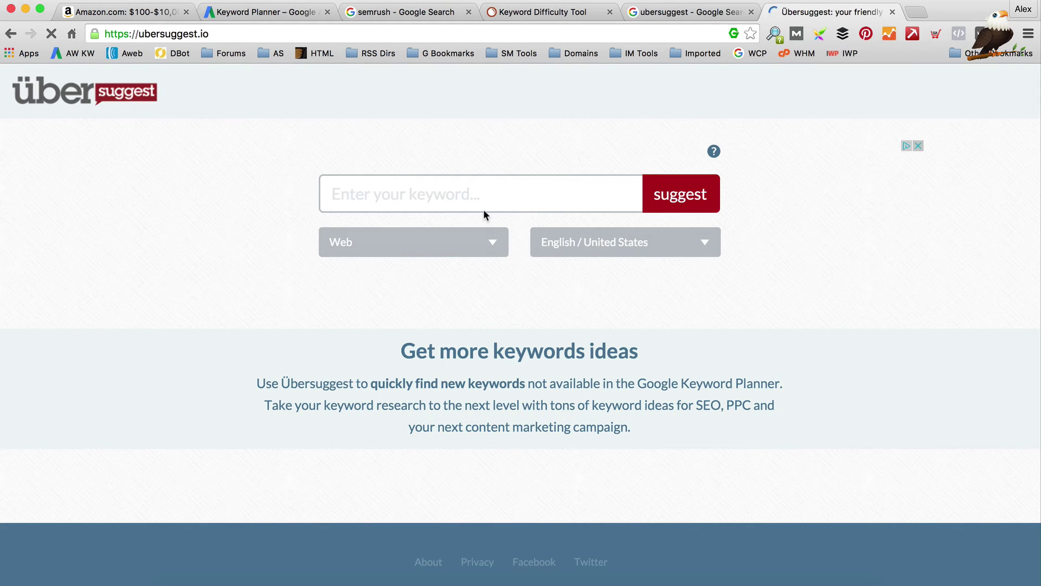
- Generate Web suggestions in English / United States for the copied keyword "whole body vibration machine" and review the list
{"action": "left_click", "coordinate": [477, 196]}
{"action": "key", "text": "super+v"}
{"action": "left_click", "coordinate": [692, 206]}
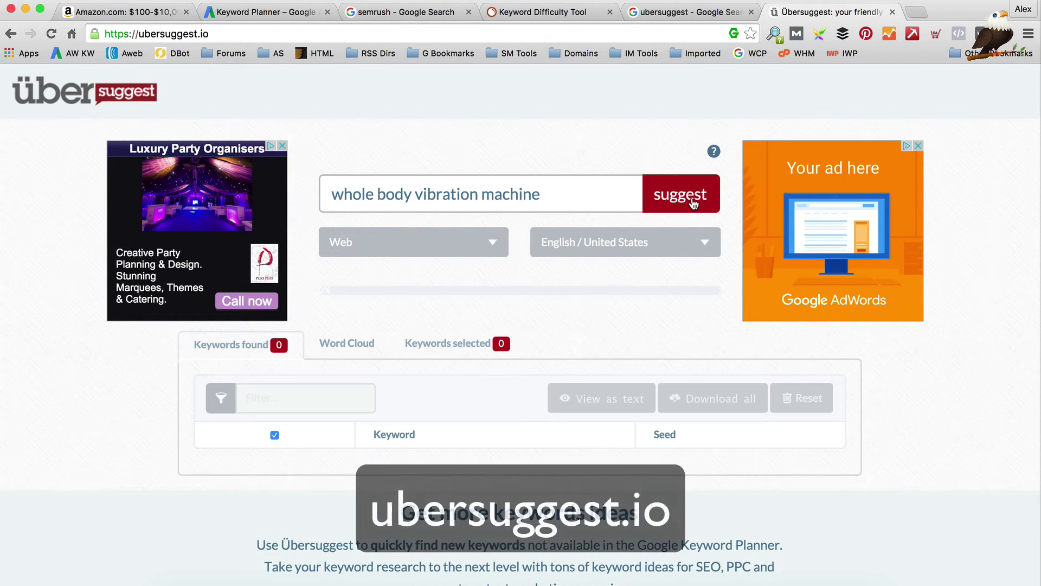
{"action": "scroll", "coordinate": [639, 217], "scroll_direction": "down", "scroll_amount": 3}
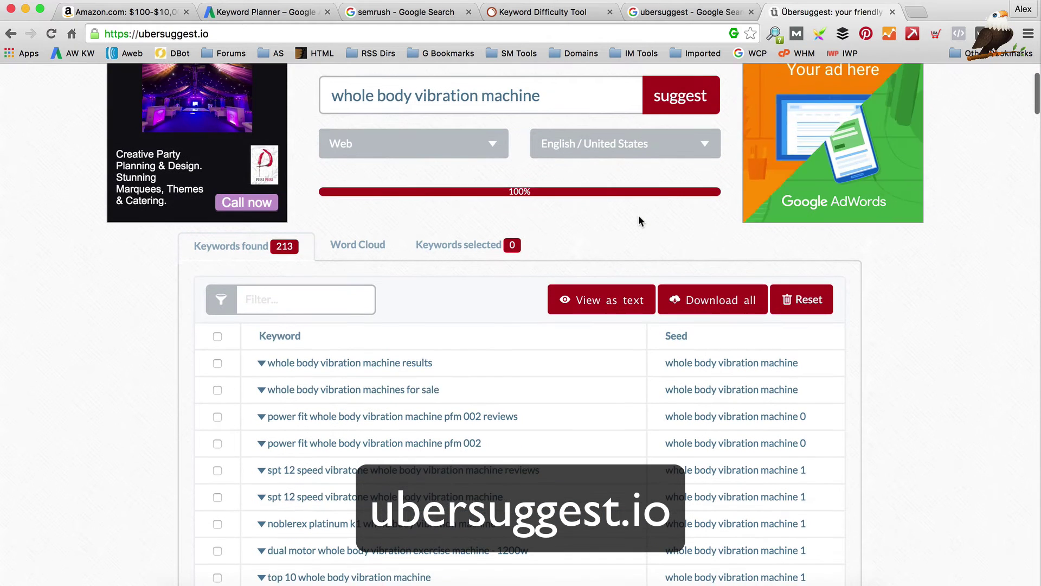
{"action": "scroll", "coordinate": [603, 276], "scroll_direction": "down", "scroll_amount": 2}
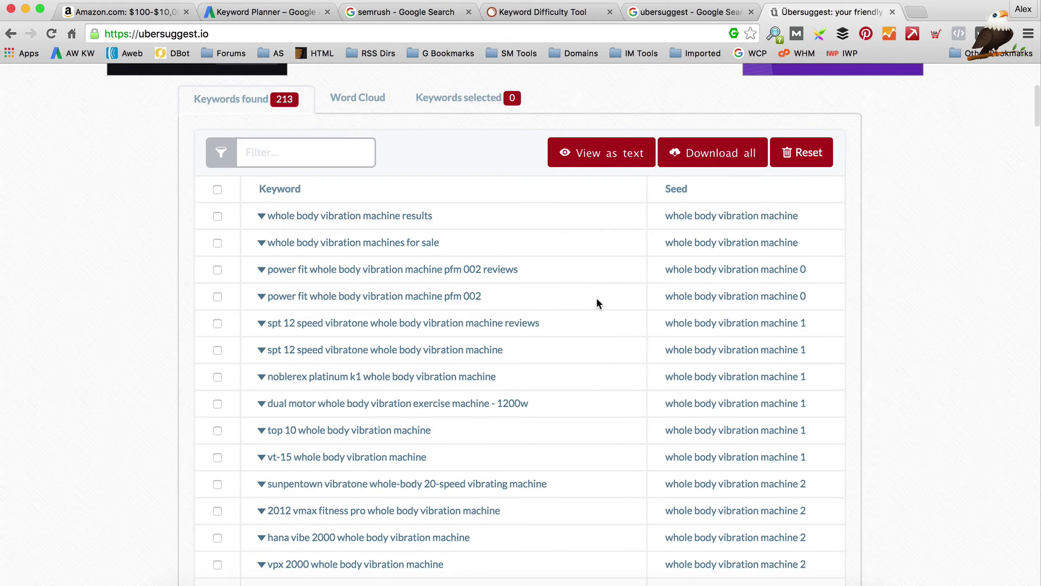
{"action": "scroll", "coordinate": [597, 299], "scroll_direction": "down", "scroll_amount": 2}
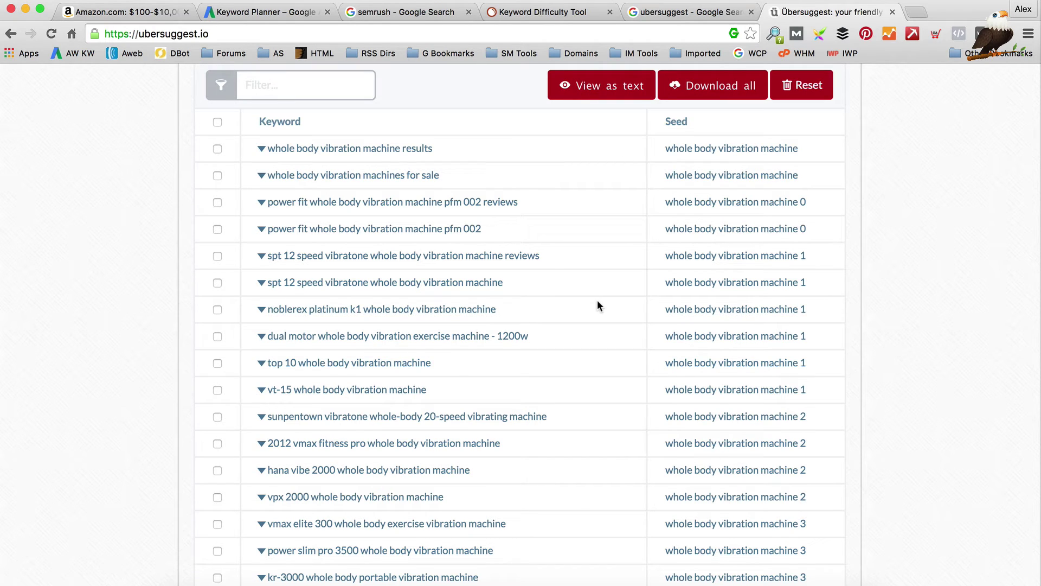
{"action": "left_click", "coordinate": [391, 368]}
{"action": "left_click", "coordinate": [404, 365]}
{"action": "left_click", "coordinate": [398, 366]}
{"action": "left_click", "coordinate": [398, 366]}
{"action": "scroll", "coordinate": [466, 154], "scroll_direction": "up", "scroll_amount": 2}
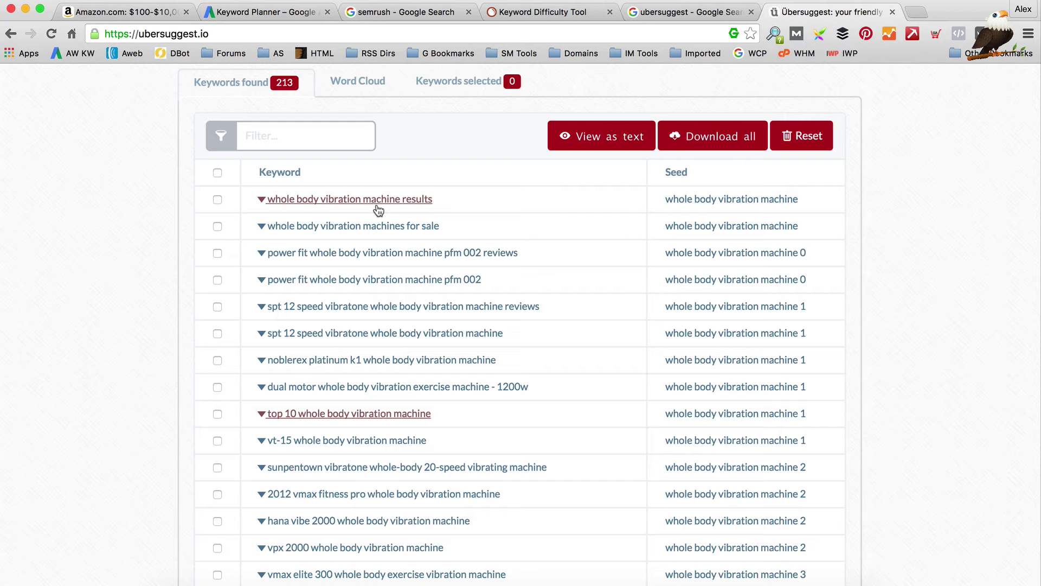
- Select the suggestions "whole body vibration machine results", "top 10 whole body vibration machine", "whole body vibration machine reviews" and "whole body vibration machine"
{"action": "left_click", "coordinate": [223, 200]}
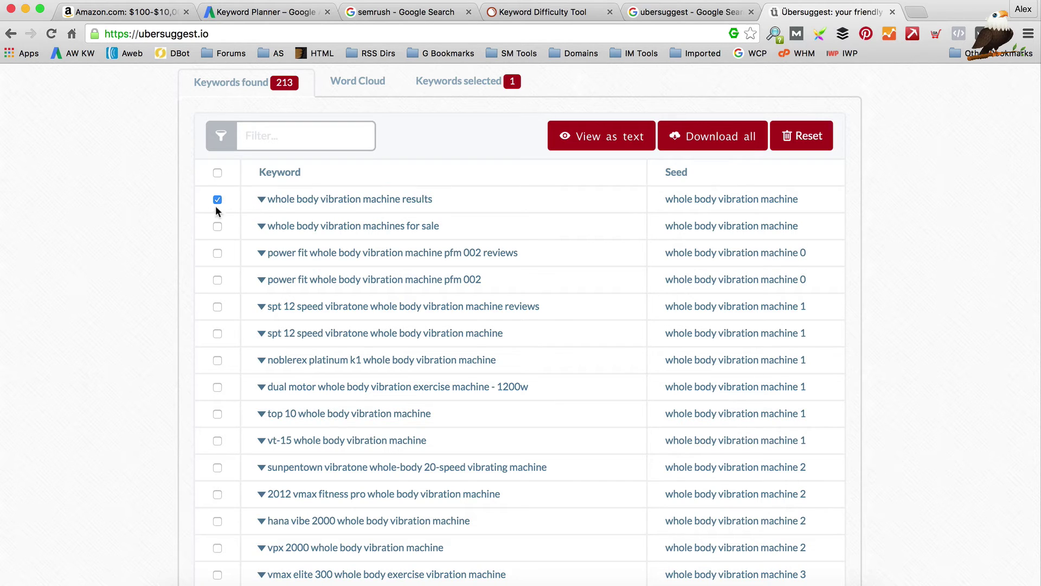
{"action": "scroll", "coordinate": [216, 209], "scroll_direction": "down", "scroll_amount": 1}
{"action": "left_click", "coordinate": [216, 405]}
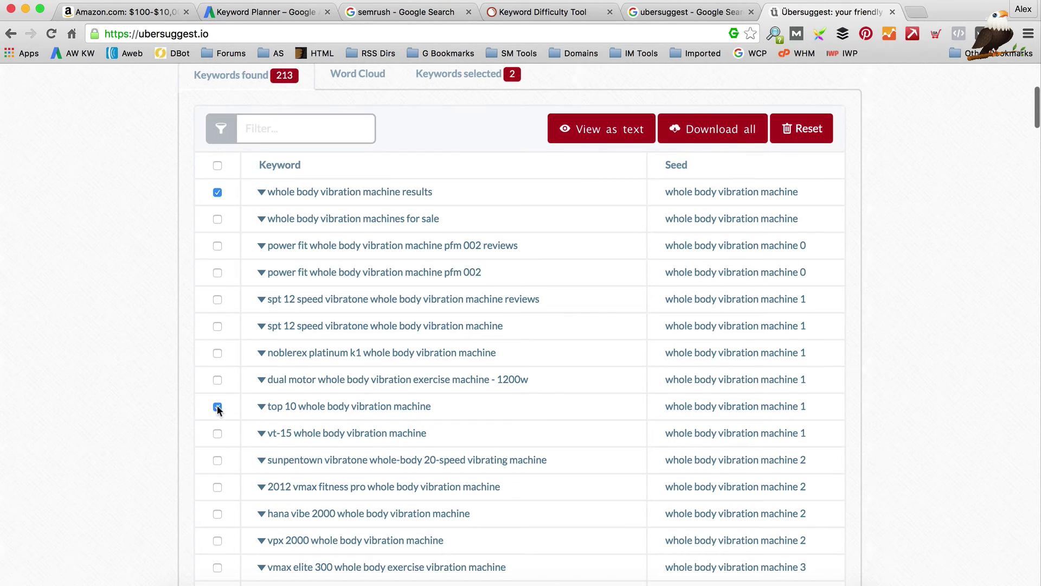
{"action": "scroll", "coordinate": [217, 405], "scroll_direction": "down", "scroll_amount": 1}
{"action": "scroll", "coordinate": [217, 404], "scroll_direction": "right", "scroll_amount": 1}
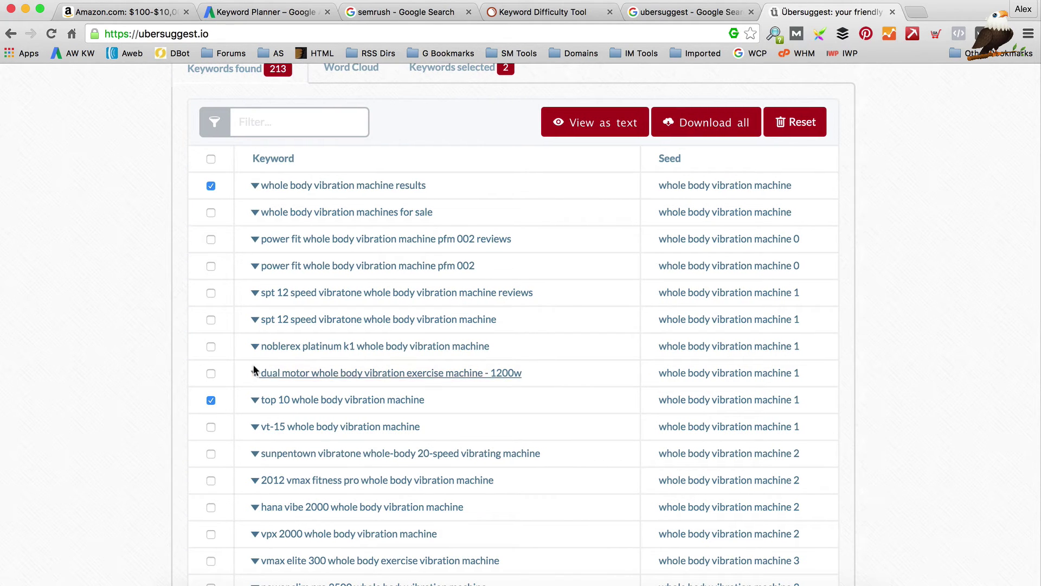
{"action": "scroll", "coordinate": [284, 326], "scroll_direction": "down", "scroll_amount": 5}
{"action": "scroll", "coordinate": [285, 347], "scroll_direction": "left", "scroll_amount": 1}
{"action": "scroll", "coordinate": [298, 413], "scroll_direction": "down", "scroll_amount": 4}
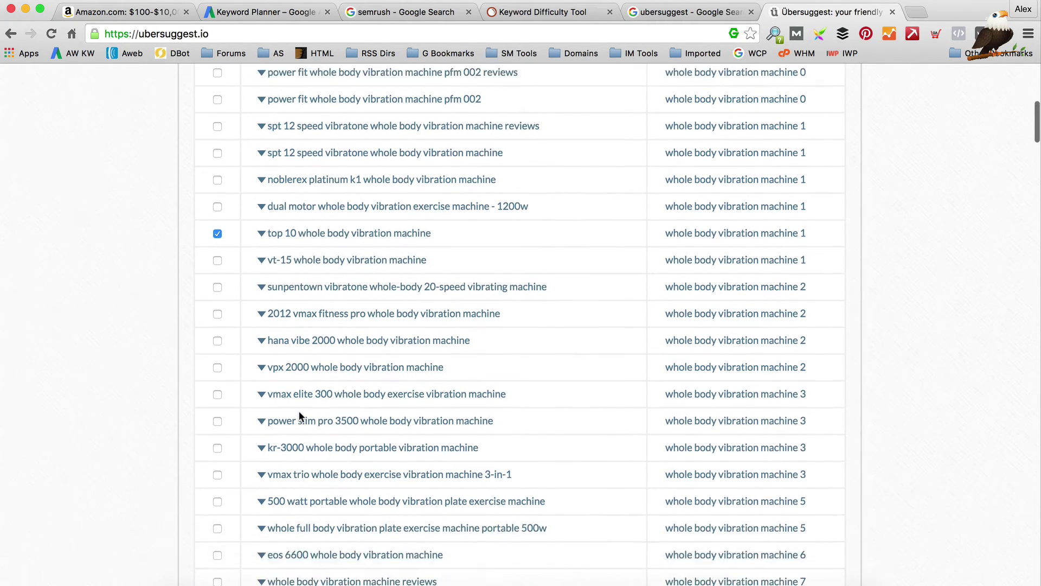
{"action": "scroll", "coordinate": [299, 411], "scroll_direction": "down", "scroll_amount": 1}
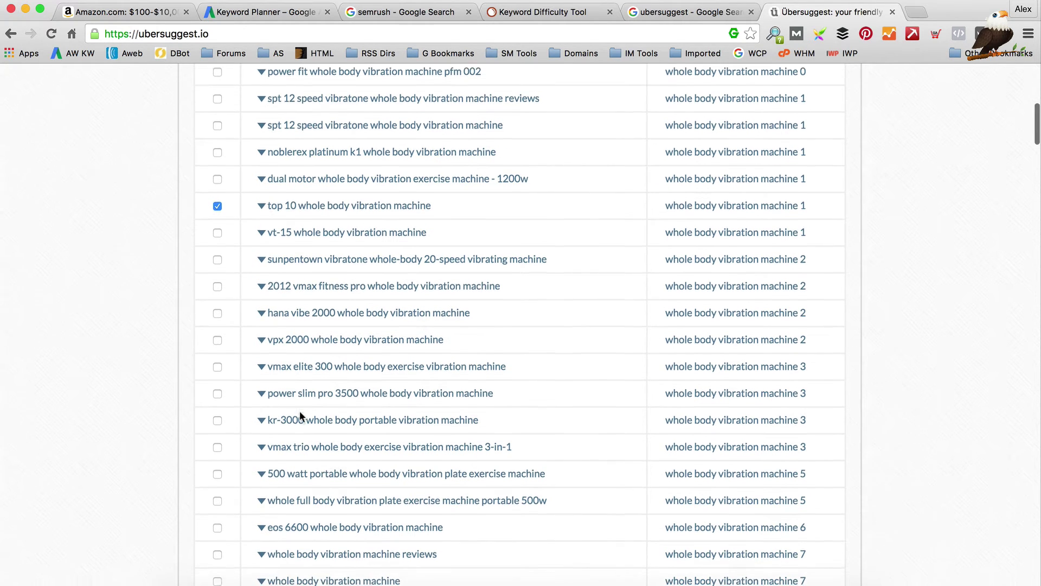
{"action": "scroll", "coordinate": [213, 540], "scroll_direction": "down", "scroll_amount": 1}
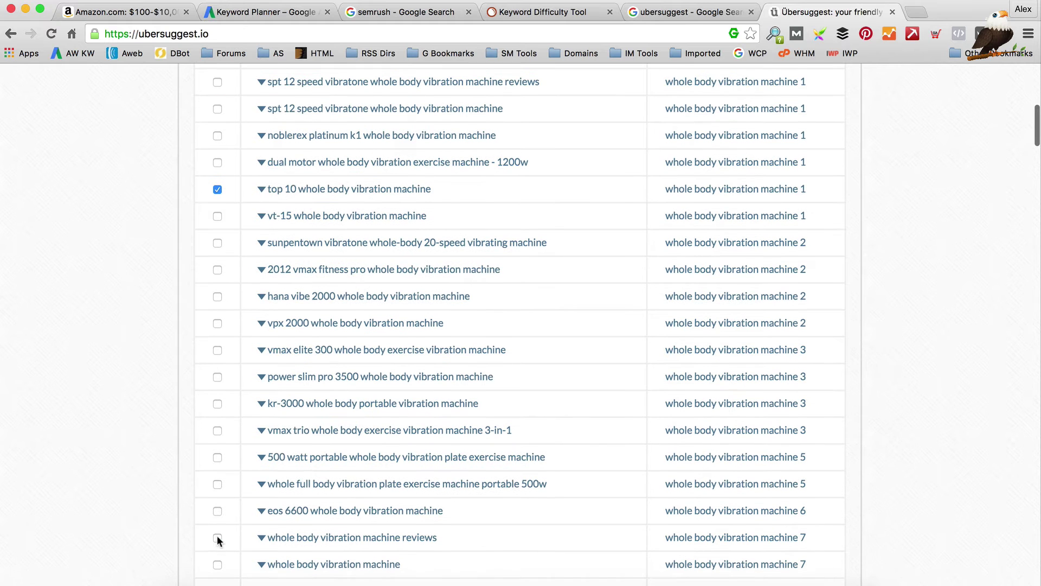
{"action": "left_click", "coordinate": [217, 564]}
{"action": "scroll", "coordinate": [222, 542], "scroll_direction": "down", "scroll_amount": 3}
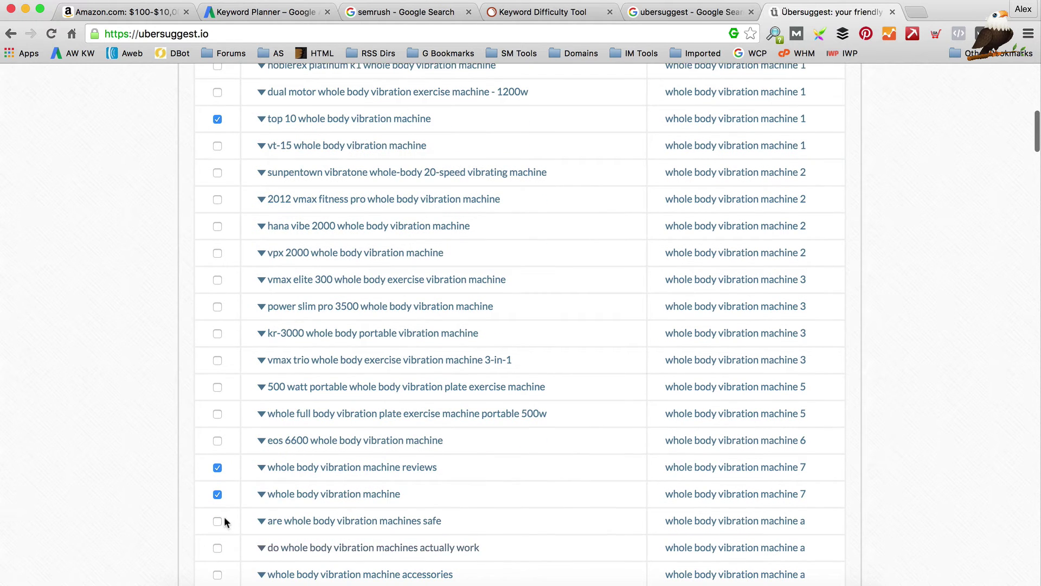
- Add "are whole body vibration machines safe" and the machine suggestions ending in accessories, and weight loss, and brands to the selection
{"action": "scroll", "coordinate": [239, 519], "scroll_direction": "down", "scroll_amount": 3}
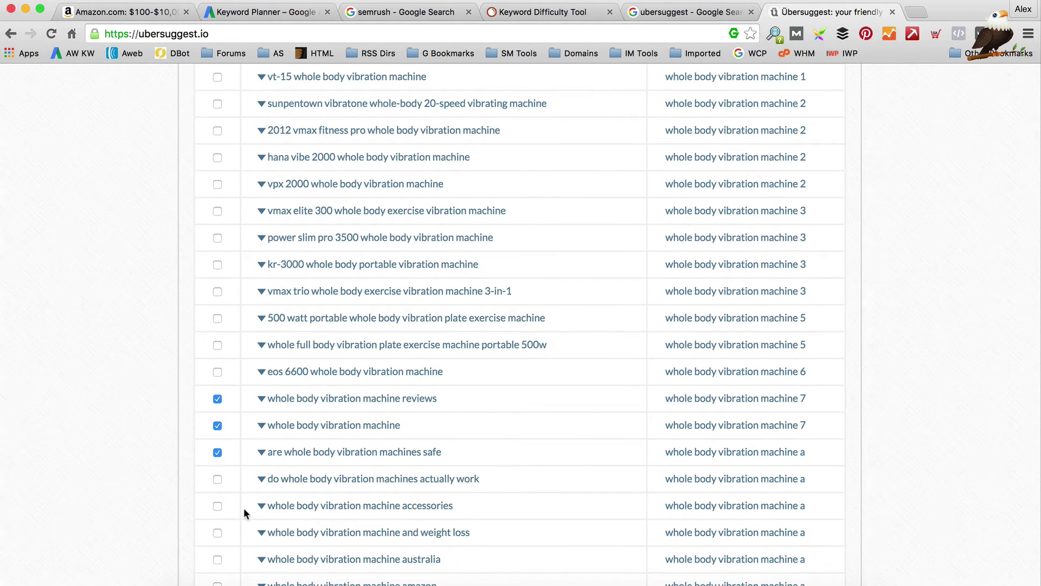
{"action": "left_click", "coordinate": [217, 506]}
{"action": "scroll", "coordinate": [225, 513], "scroll_direction": "down", "scroll_amount": 1}
{"action": "scroll", "coordinate": [221, 504], "scroll_direction": "down", "scroll_amount": 2}
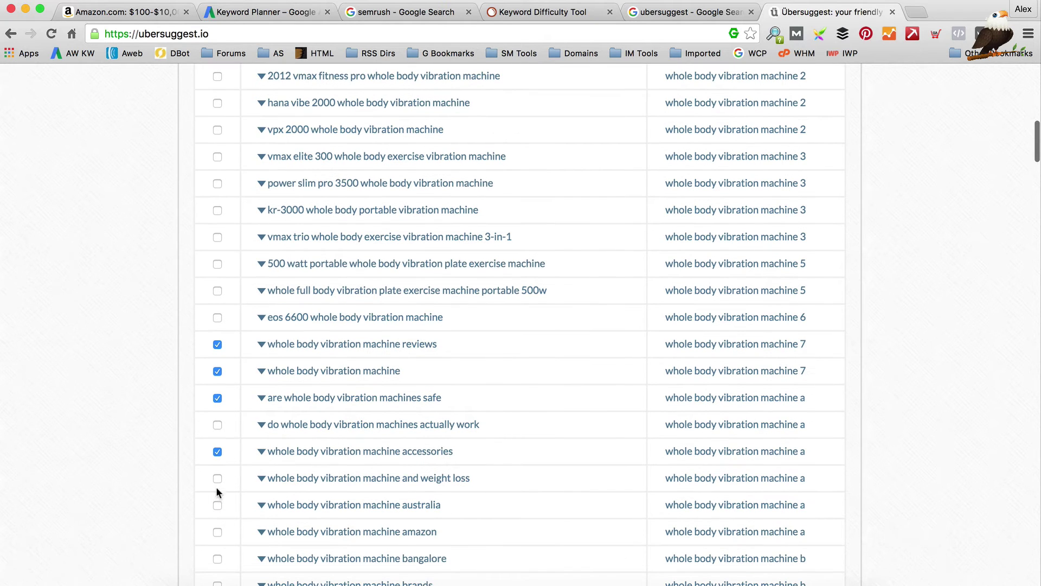
{"action": "scroll", "coordinate": [226, 522], "scroll_direction": "down", "scroll_amount": 4}
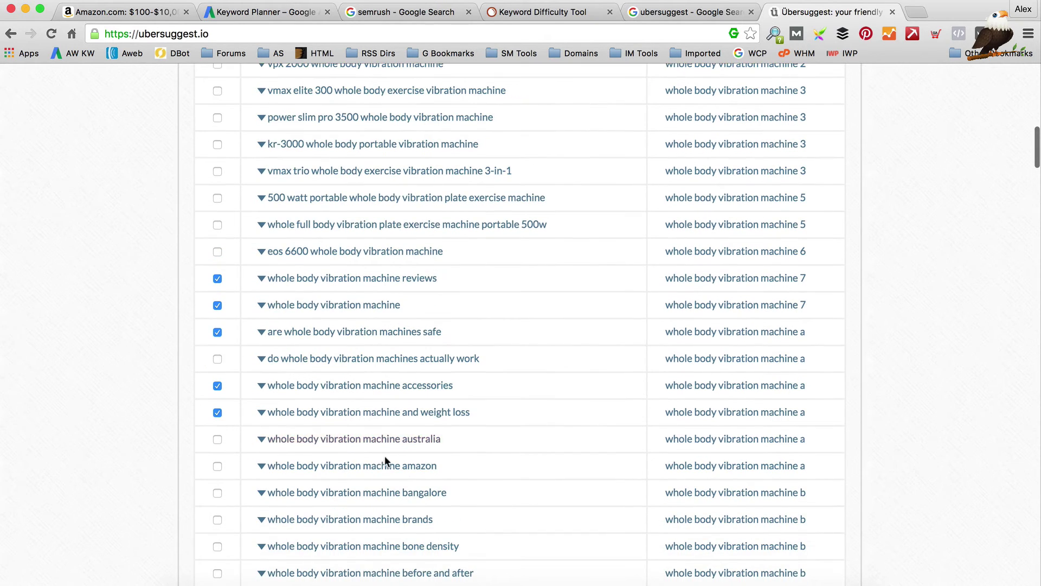
{"action": "scroll", "coordinate": [365, 477], "scroll_direction": "down", "scroll_amount": 1}
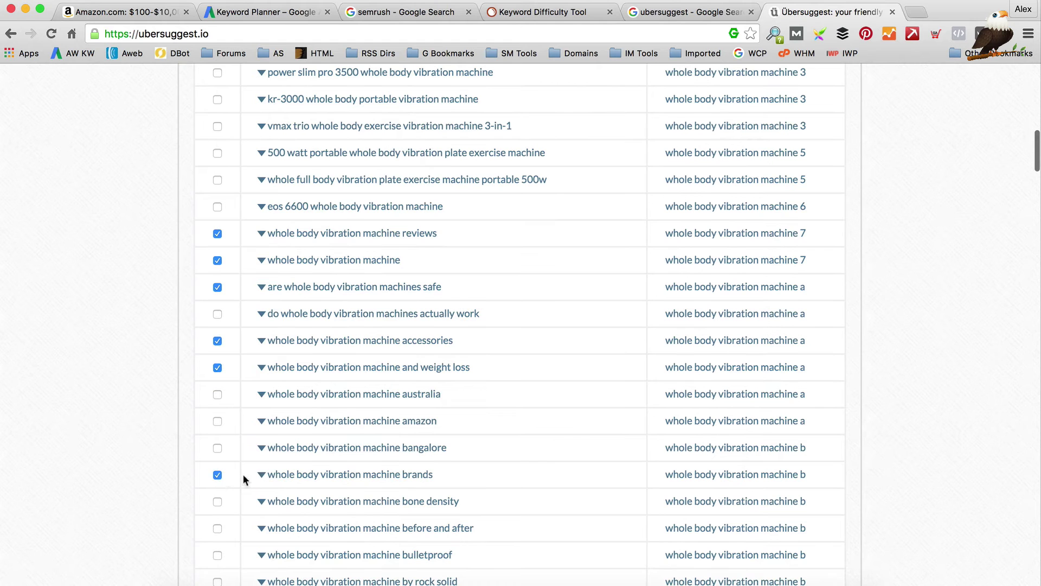
- Add the "whole body vibration machine" suggestions ending in benefits, crazy fit, cost and comparisons to the selection
{"action": "scroll", "coordinate": [343, 472], "scroll_direction": "down", "scroll_amount": 3}
{"action": "mouse_move", "coordinate": [172, 570]}
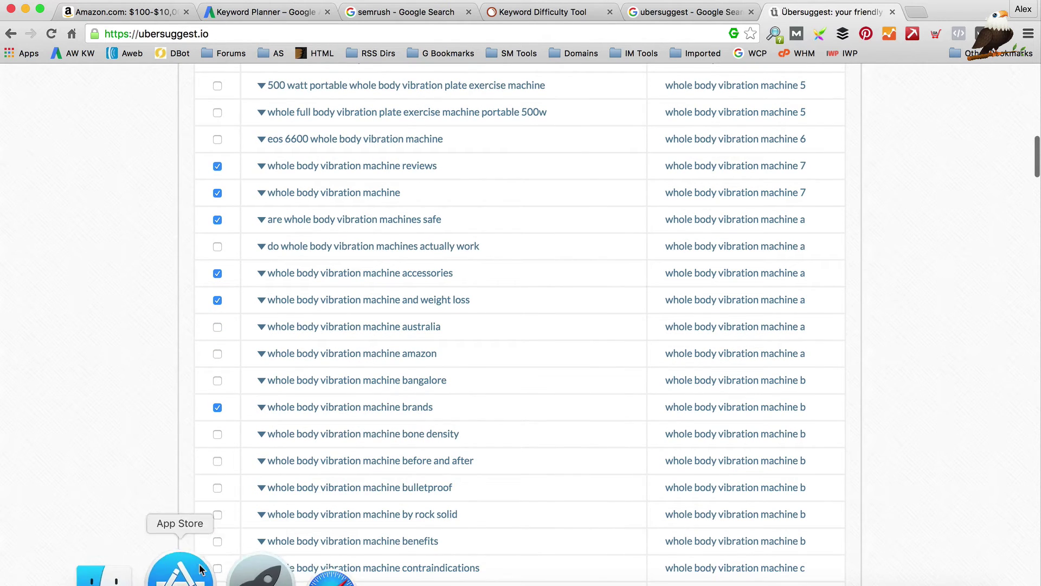
{"action": "scroll", "coordinate": [258, 421], "scroll_direction": "down", "scroll_amount": 2}
{"action": "left_click", "coordinate": [217, 497]}
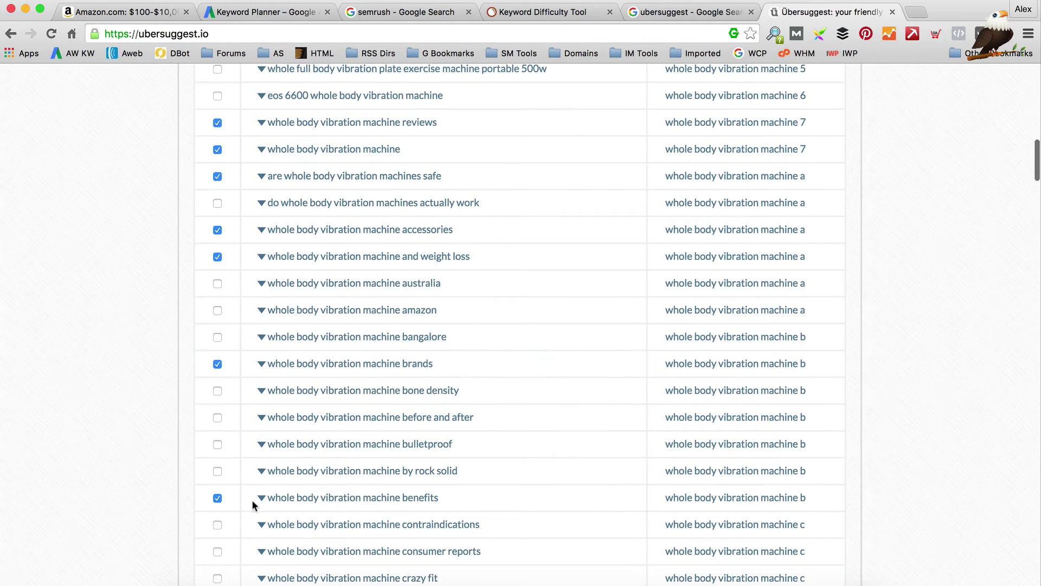
{"action": "scroll", "coordinate": [610, 420], "scroll_direction": "down", "scroll_amount": 4}
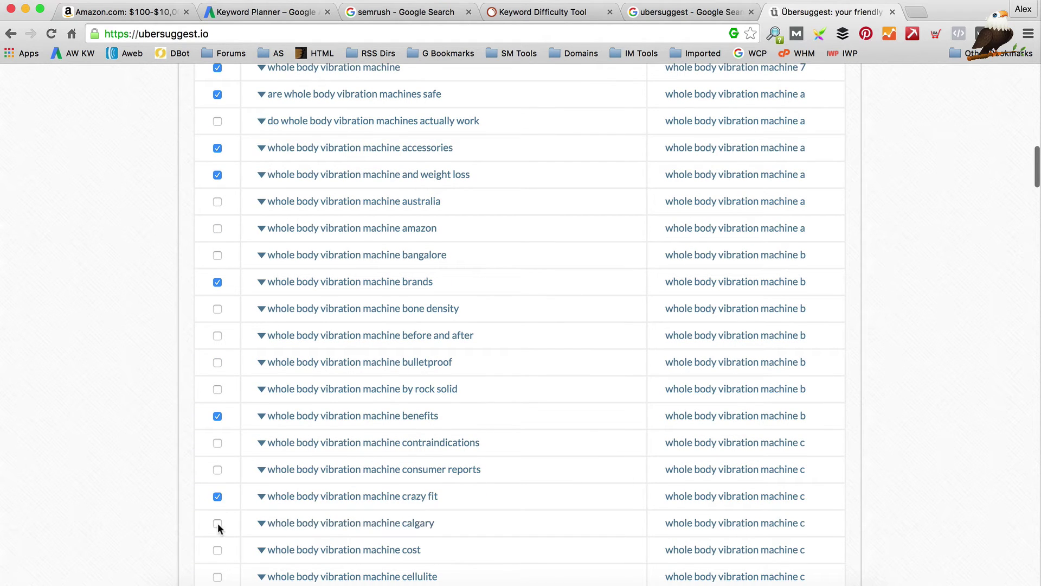
{"action": "scroll", "coordinate": [218, 524], "scroll_direction": "down", "scroll_amount": 3}
{"action": "left_click", "coordinate": [217, 493]}
{"action": "scroll", "coordinate": [224, 502], "scroll_direction": "down", "scroll_amount": 5}
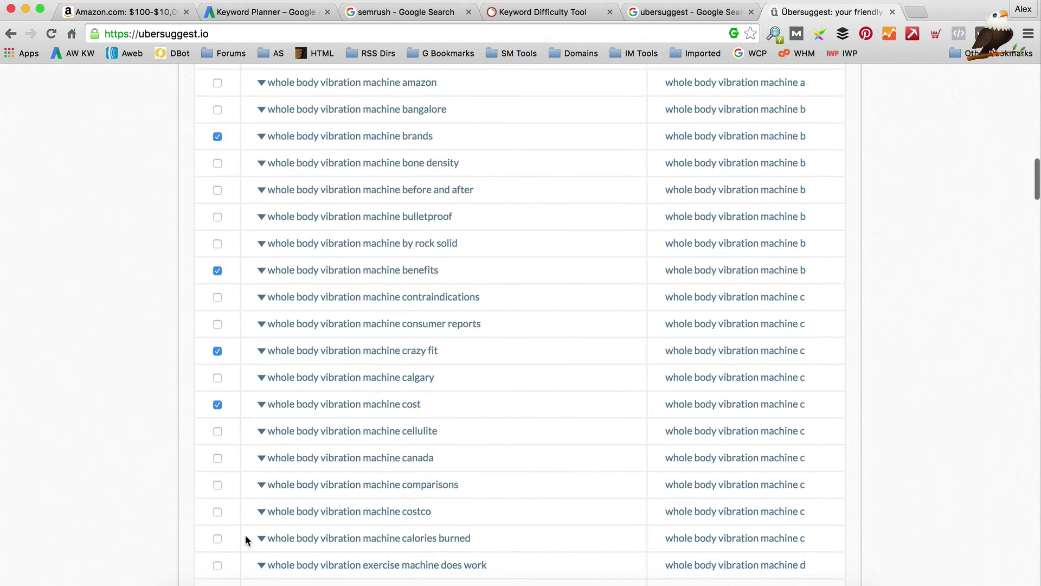
{"action": "left_click", "coordinate": [216, 483]}
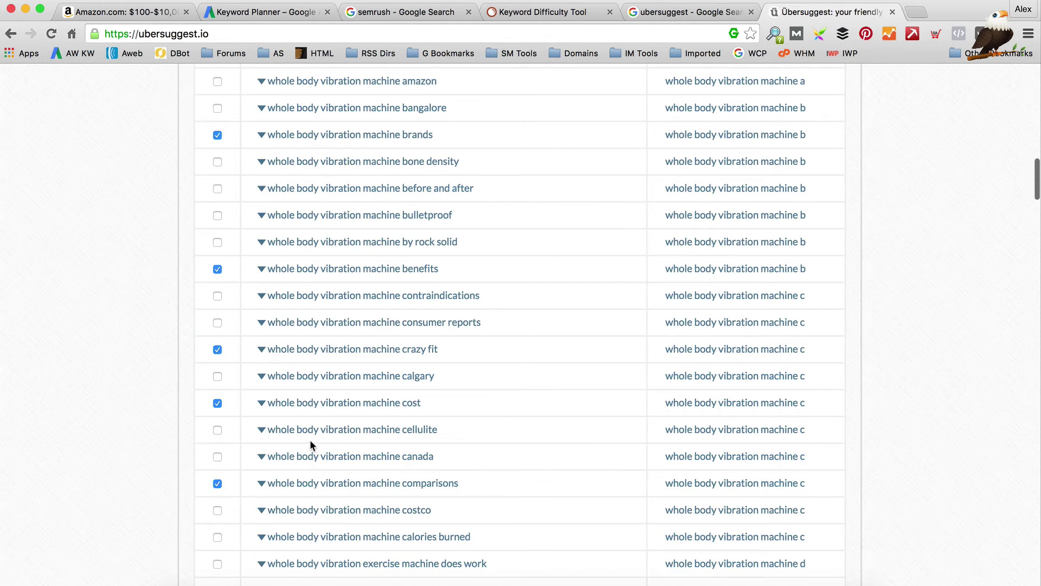
- Display only the 12 selected keywords as text and copy the whole list
{"action": "scroll", "coordinate": [305, 436], "scroll_direction": "up", "scroll_amount": 20}
{"action": "scroll", "coordinate": [526, 363], "scroll_direction": "down", "scroll_amount": 12}
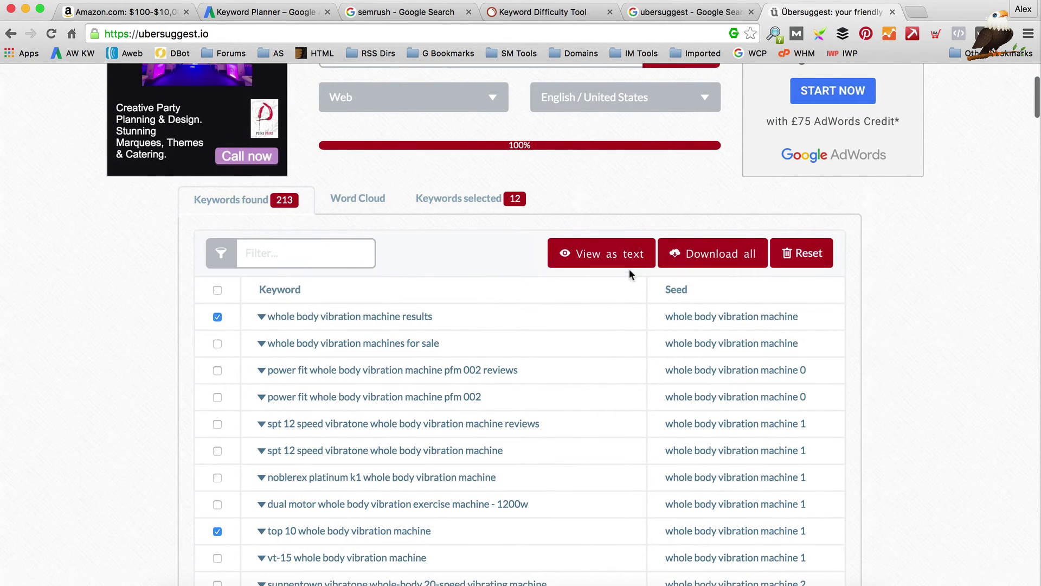
{"action": "left_click", "coordinate": [623, 260]}
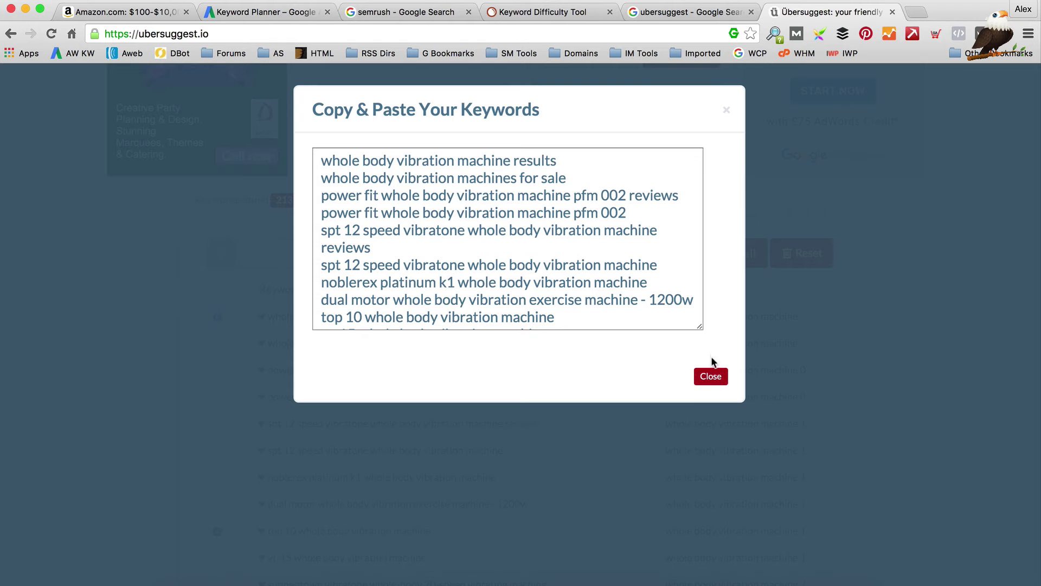
{"action": "left_click", "coordinate": [705, 380]}
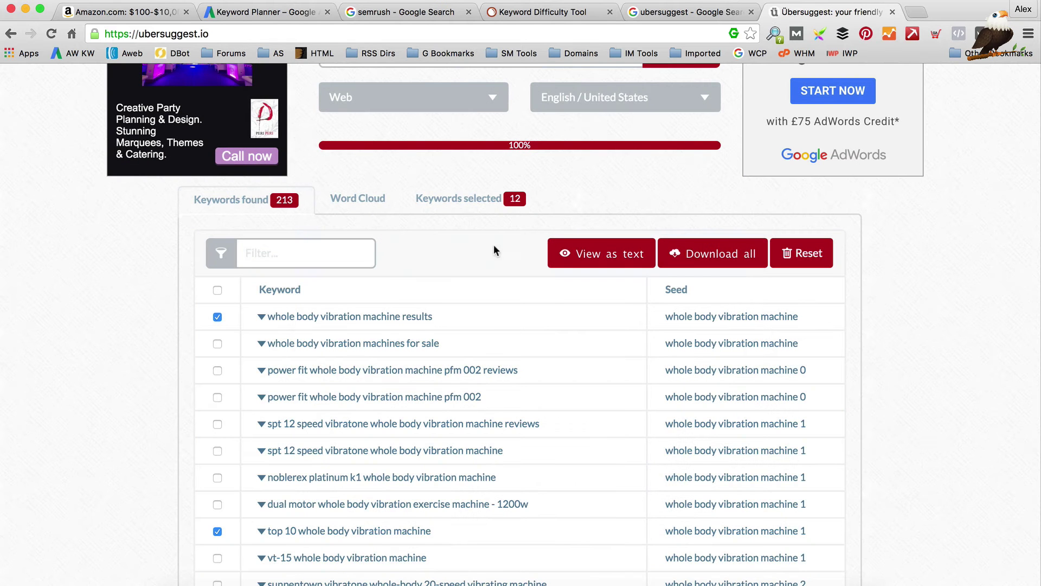
{"action": "left_click", "coordinate": [472, 199]}
{"action": "left_click", "coordinate": [628, 254]}
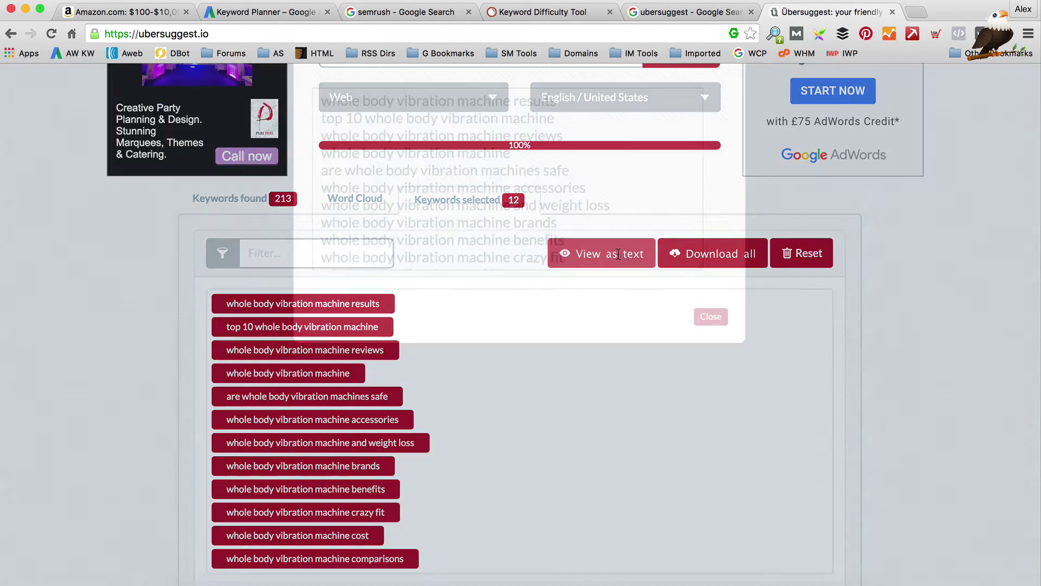
{"action": "left_click", "coordinate": [526, 283]}
{"action": "key", "text": "ctrl+c"}
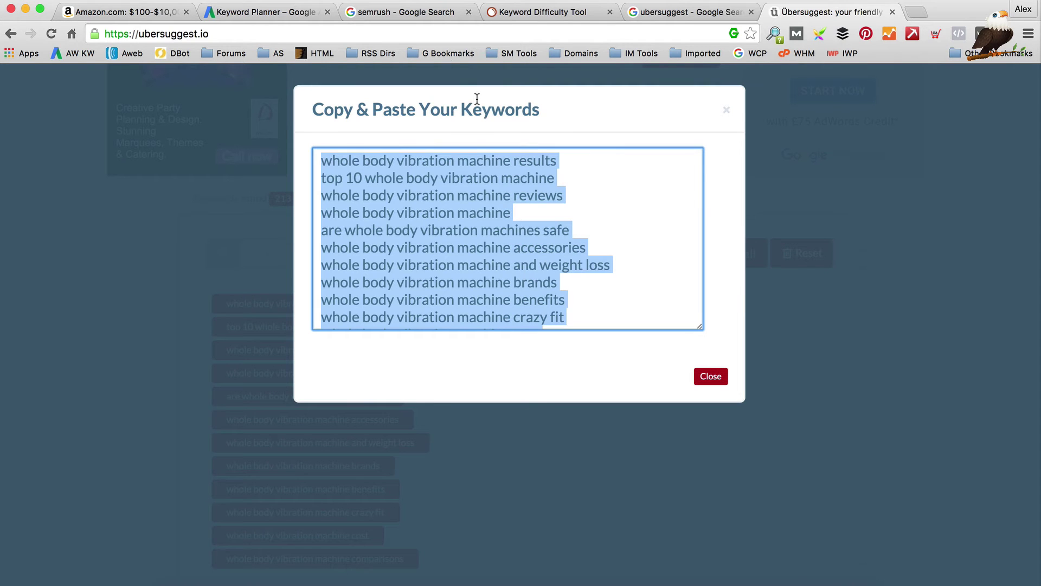
- Replace the keywords in SEMrush's Keyword Difficulty Tool with the copied Übersuggest list and show their difficulty
{"action": "left_click", "coordinate": [542, 12]}
{"action": "left_click", "coordinate": [365, 175]}
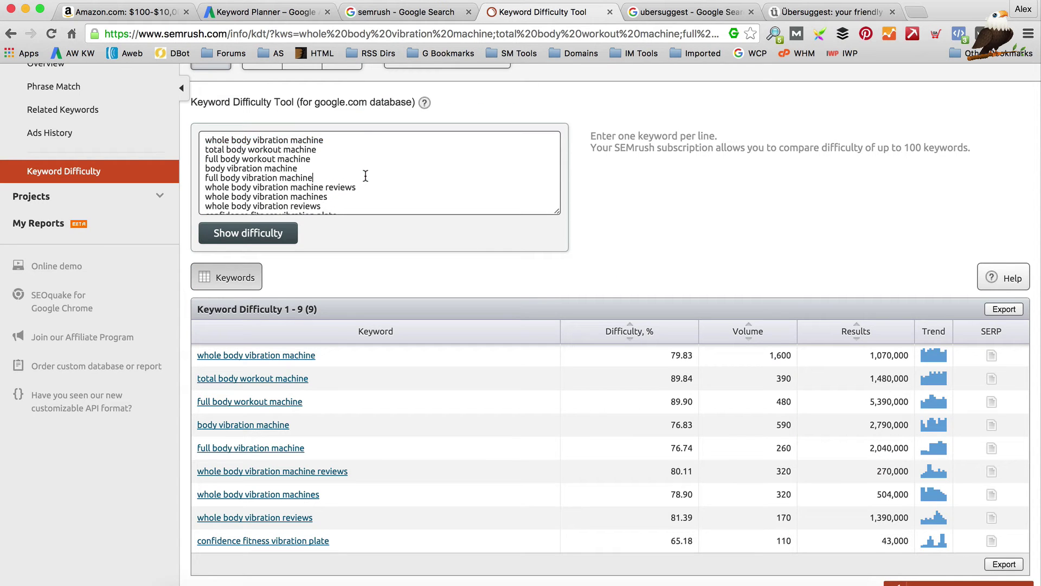
{"action": "key", "text": "ctrl+a"}
{"action": "key", "text": "ctrl+v"}
{"action": "left_click", "coordinate": [268, 239]}
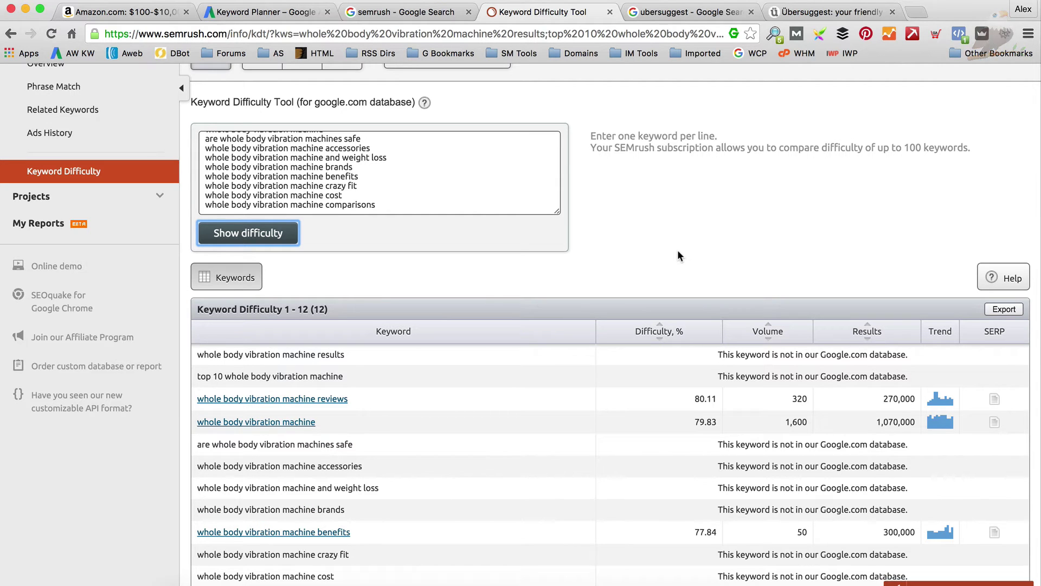
- Examine the difficulty, volume and results figures for the 12 whole body vibration machine keywords in SEMrush
{"action": "scroll", "coordinate": [678, 252], "scroll_direction": "down", "scroll_amount": 4}
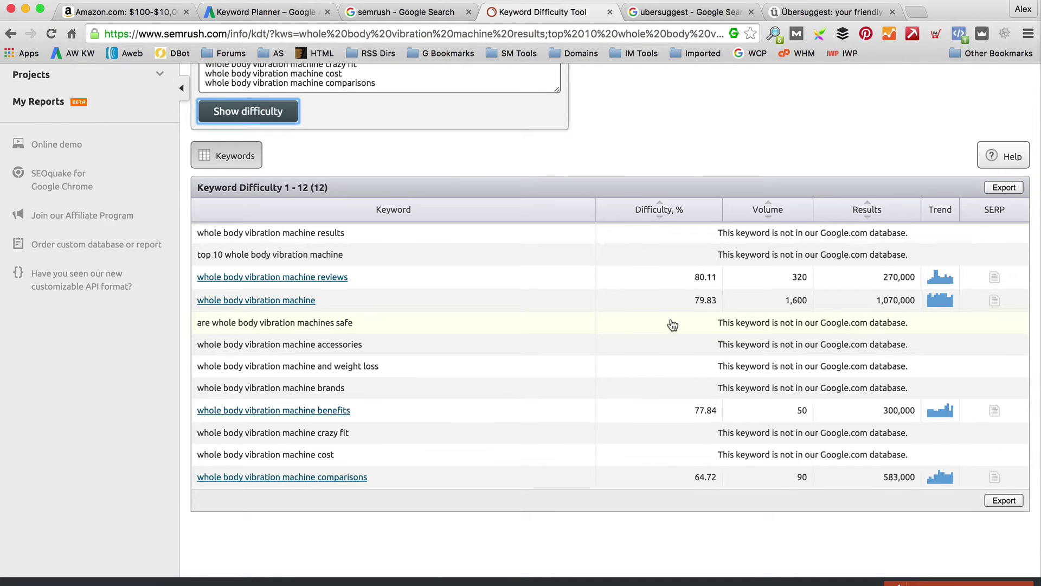
{"action": "scroll", "coordinate": [672, 324], "scroll_direction": "up", "scroll_amount": 2}
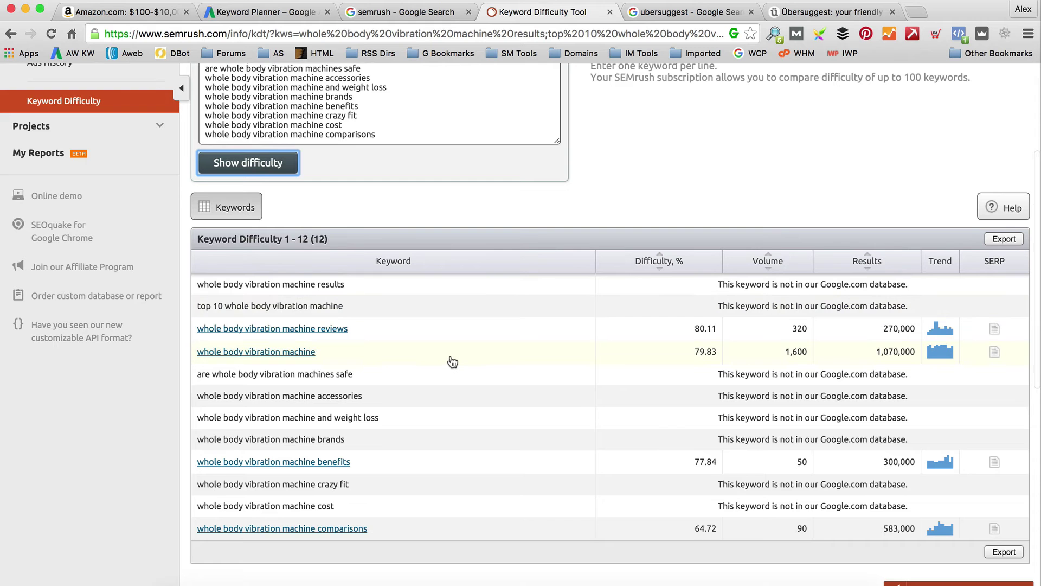
{"action": "scroll", "coordinate": [450, 360], "scroll_direction": "up", "scroll_amount": 5}
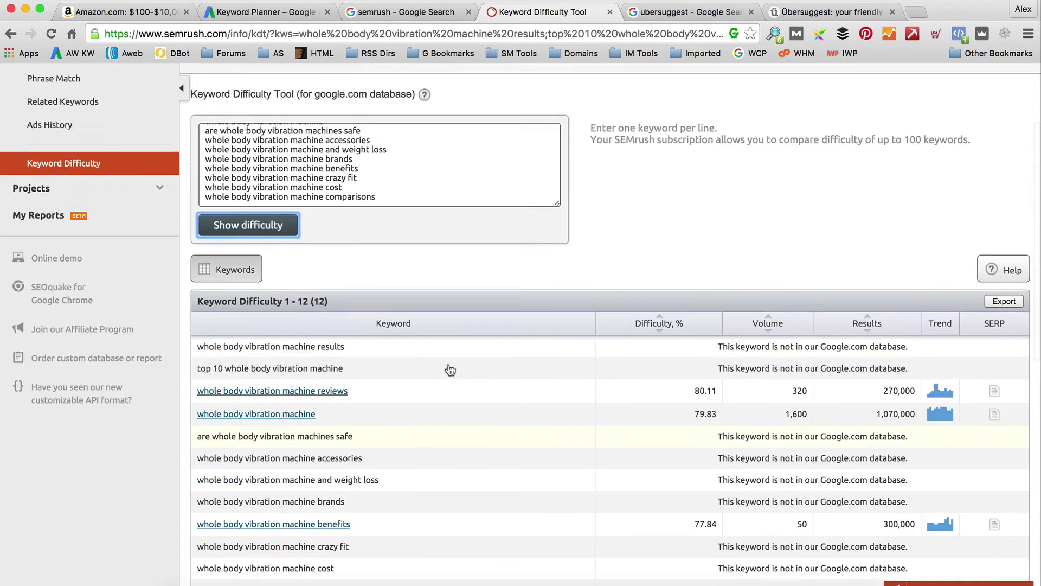
{"action": "scroll", "coordinate": [338, 278], "scroll_direction": "up", "scroll_amount": 3}
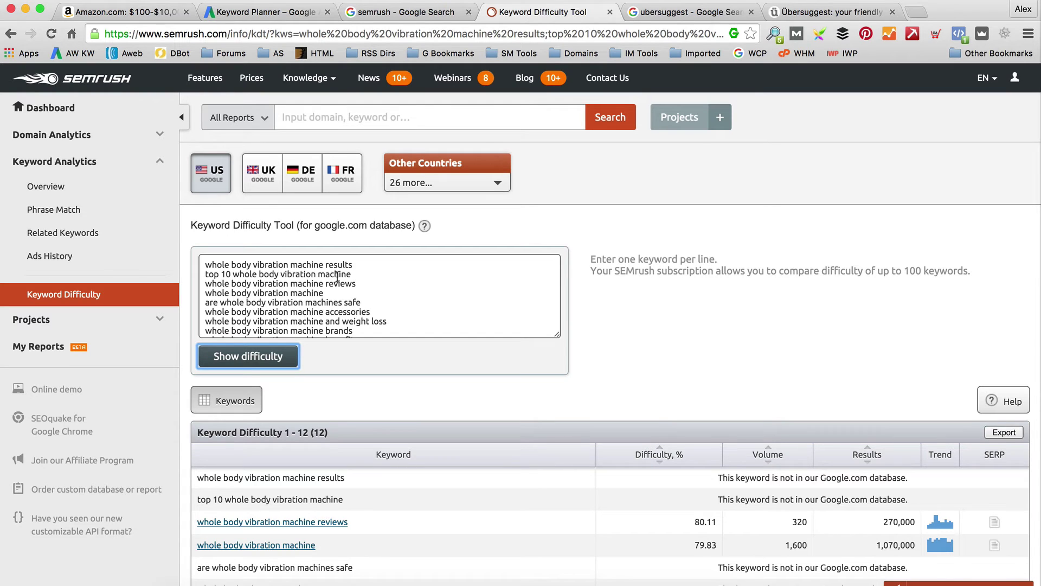
{"action": "scroll", "coordinate": [308, 301], "scroll_direction": "down", "scroll_amount": 2}
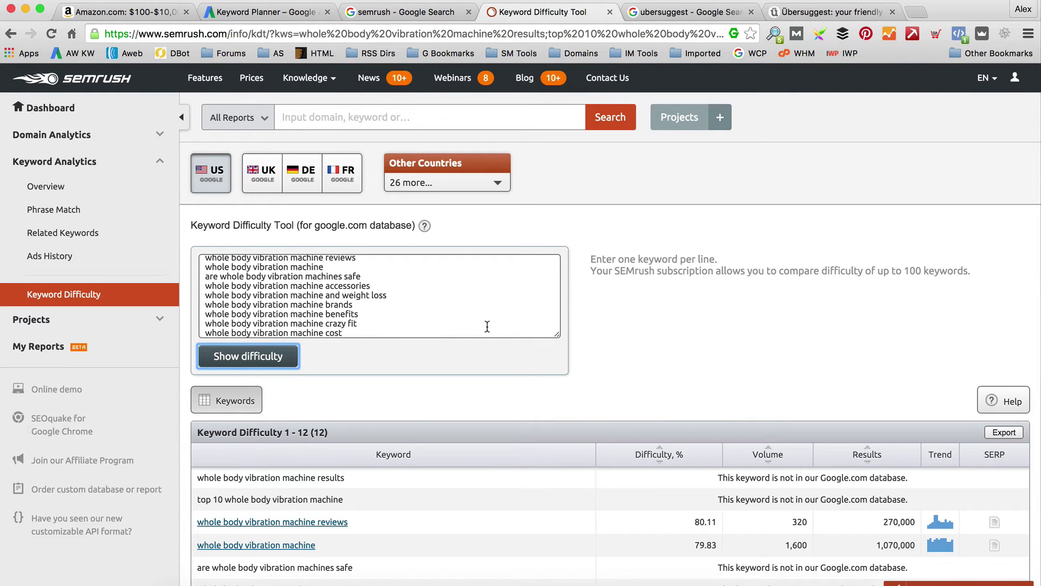
{"action": "scroll", "coordinate": [736, 346], "scroll_direction": "down", "scroll_amount": 1}
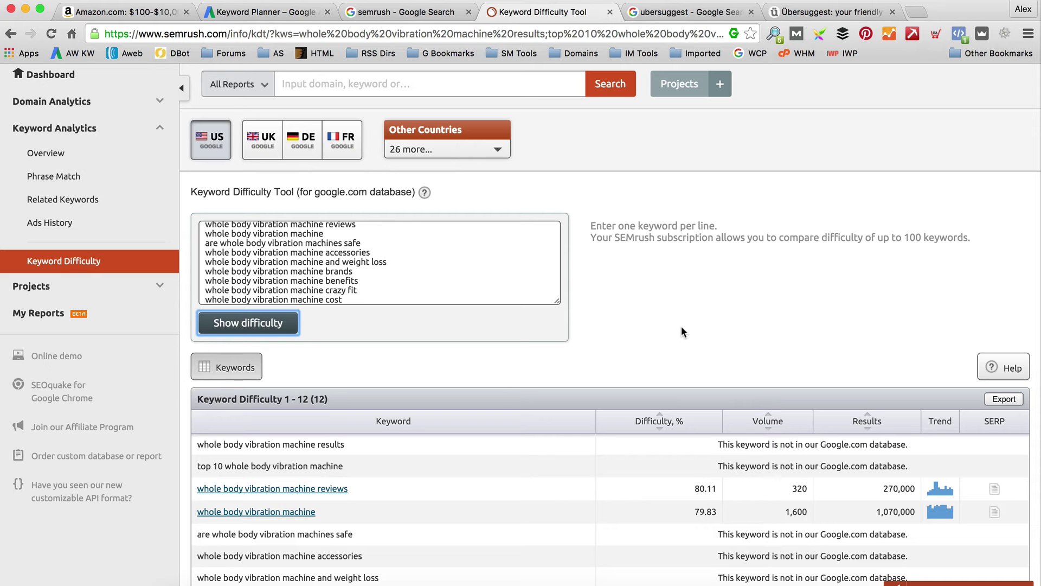
{"action": "scroll", "coordinate": [653, 320], "scroll_direction": "down", "scroll_amount": 2}
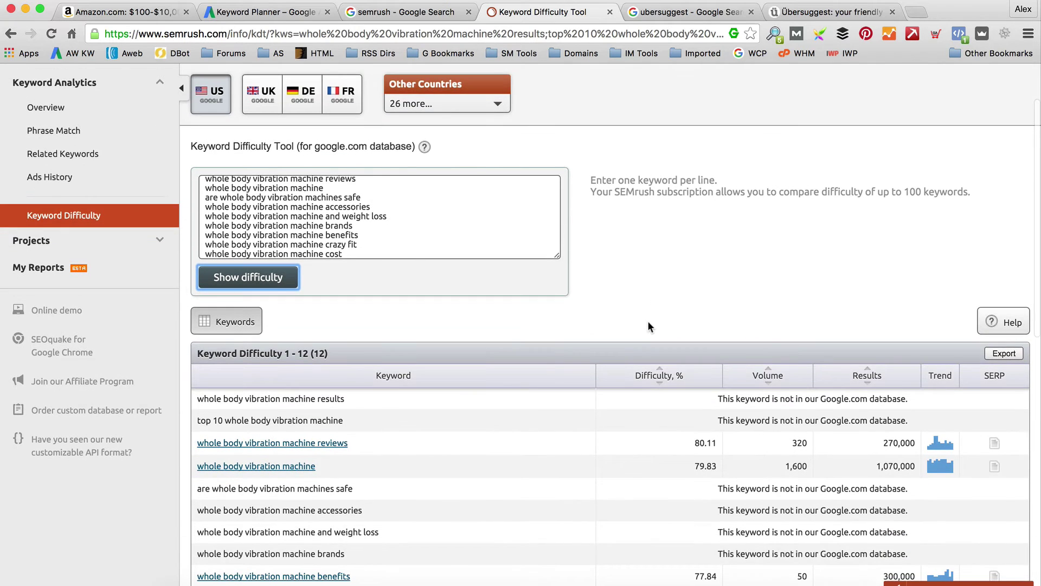
{"action": "scroll", "coordinate": [651, 262], "scroll_direction": "up", "scroll_amount": 1}
- Open the GoDaddy website in a new browser tab
{"action": "left_click", "coordinate": [918, 12]}
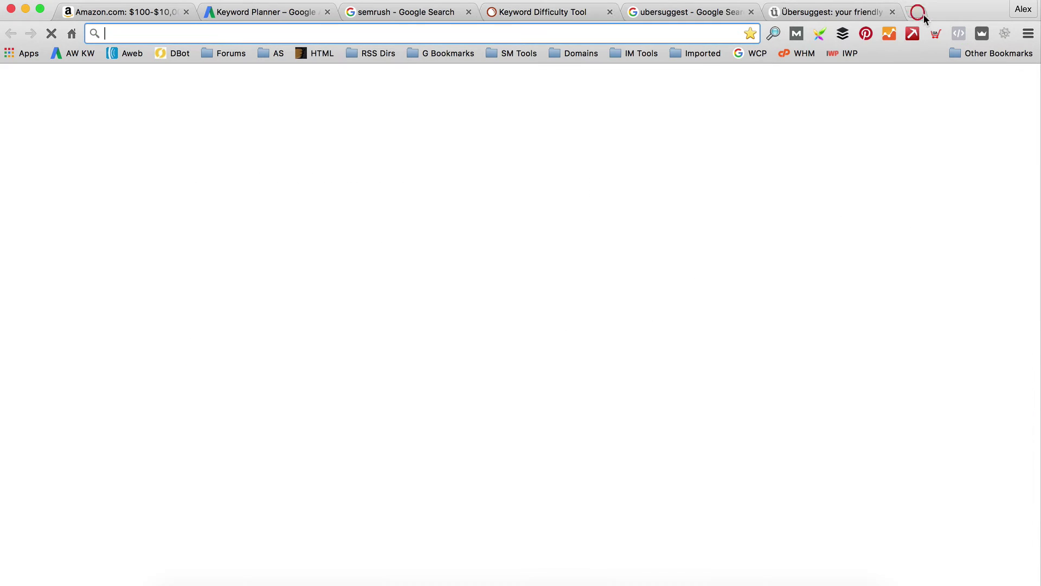
{"action": "type", "text": "goda"}
{"action": "key", "text": "Return"}
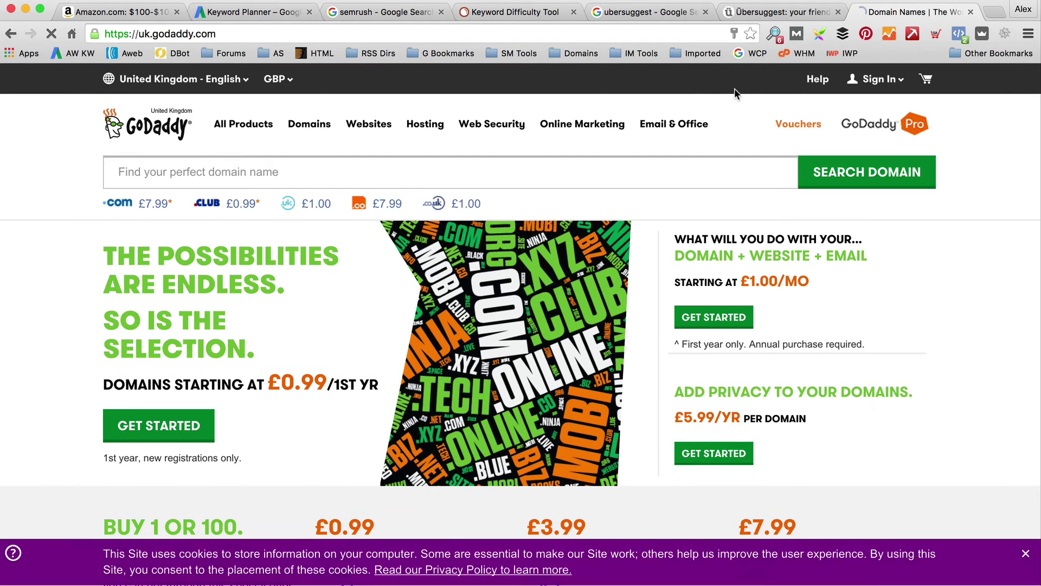
- Search GoDaddy for the domain name "wholebodyvibrationmachine"
{"action": "left_click", "coordinate": [397, 166]}
{"action": "type", "text": "who"}
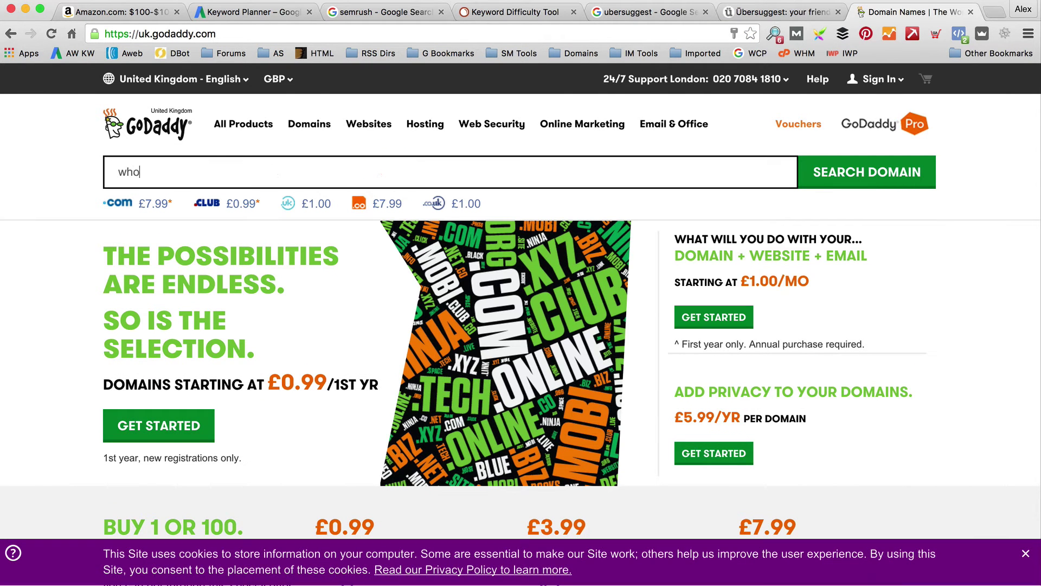
{"action": "type", "text": "lebodyvirba"}
{"action": "type", "text": "t"}
{"action": "key", "text": "BackSpace"}
{"action": "key", "text": "BackSpace"}
{"action": "key", "text": "BackSpace"}
{"action": "type", "text": "ibrationmachine"}
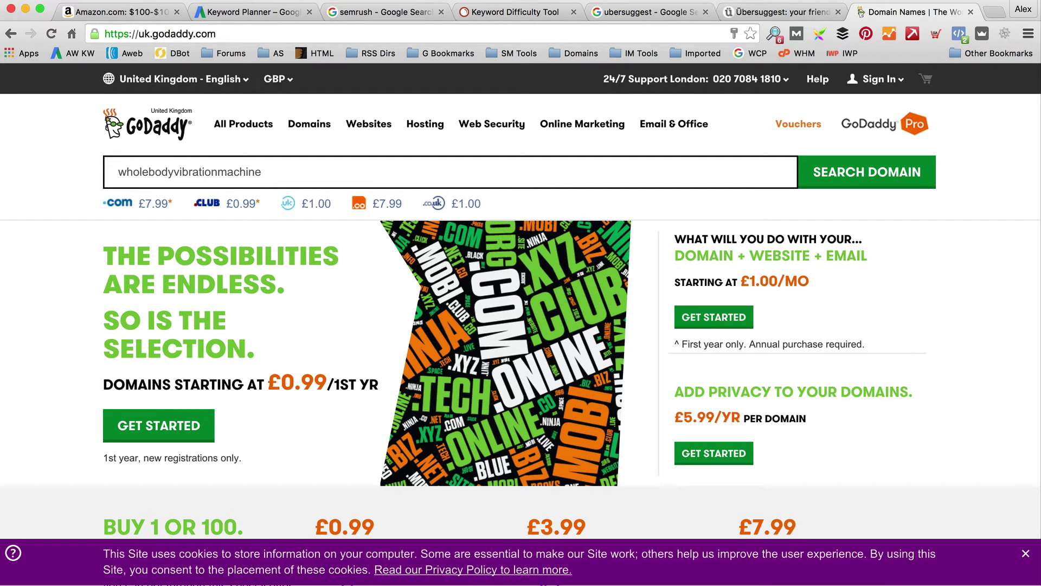
{"action": "left_click", "coordinate": [863, 168]}
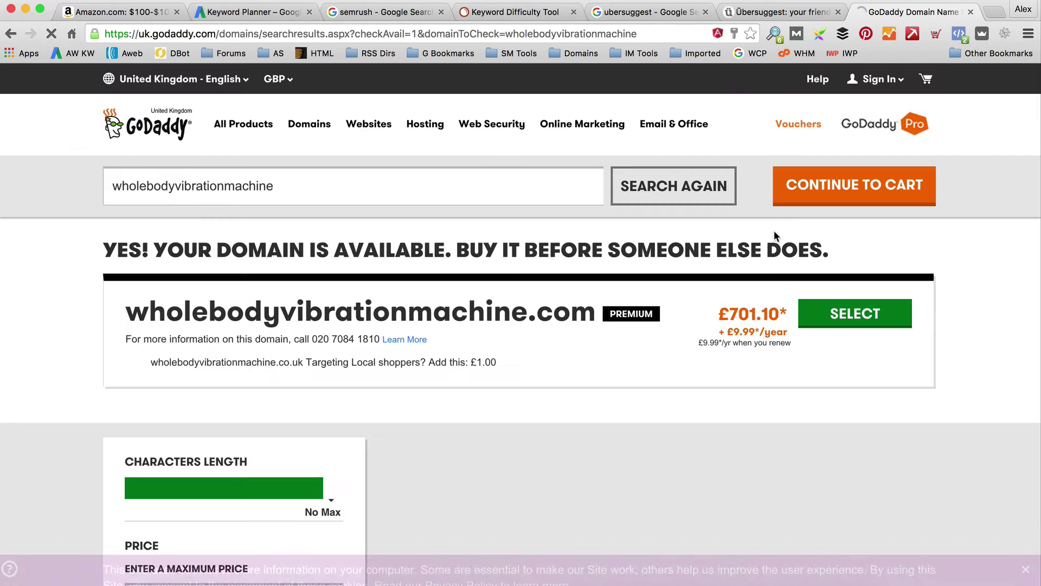
- Review the price of the .com domain and the alternative domain suggestions with their extensions and prices
{"action": "scroll", "coordinate": [555, 266], "scroll_direction": "down", "scroll_amount": 1}
{"action": "scroll", "coordinate": [557, 266], "scroll_direction": "down", "scroll_amount": 2}
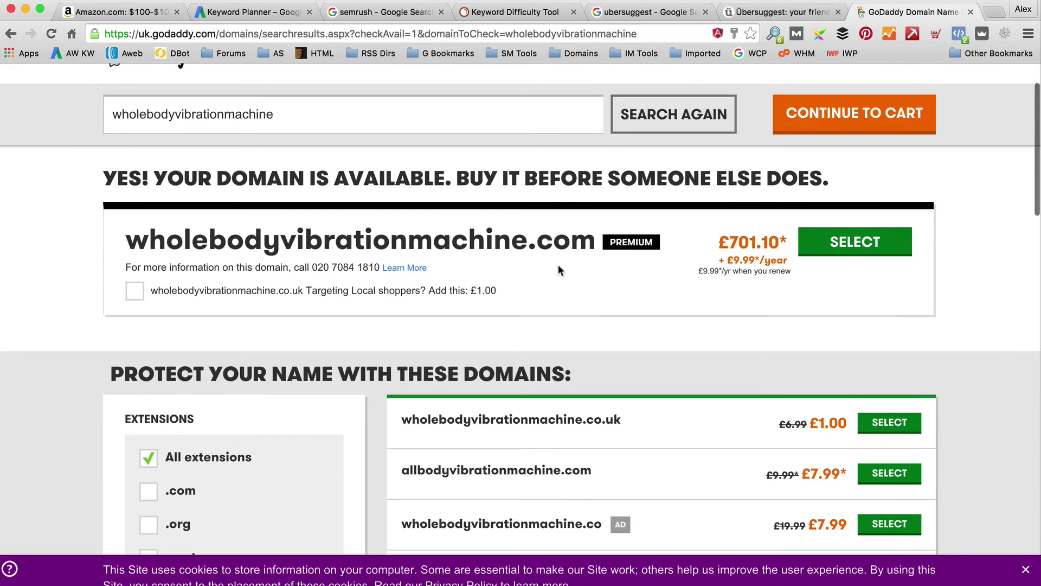
{"action": "scroll", "coordinate": [558, 265], "scroll_direction": "up", "scroll_amount": 1}
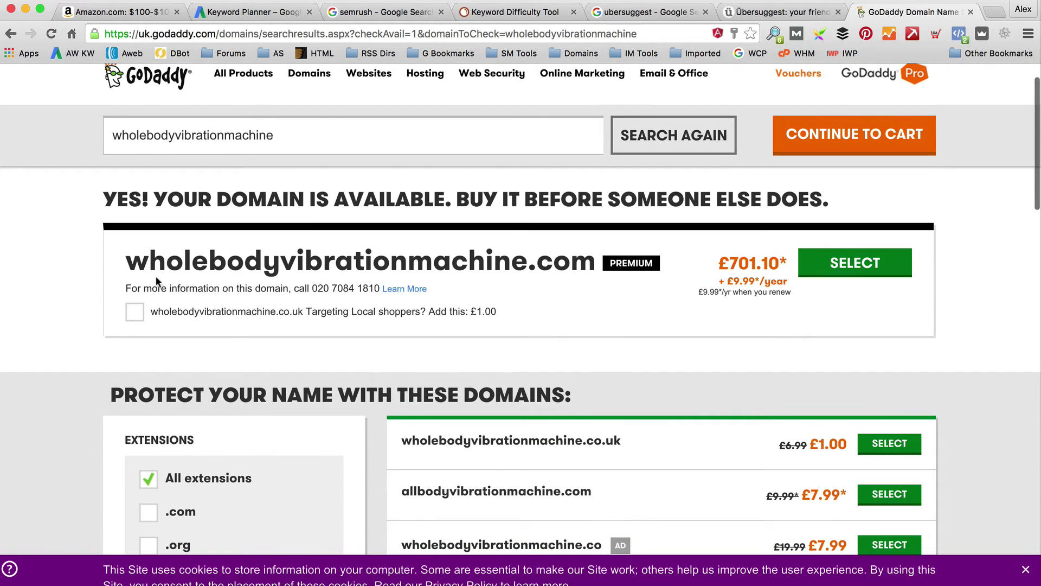
{"action": "scroll", "coordinate": [746, 314], "scroll_direction": "down", "scroll_amount": 3}
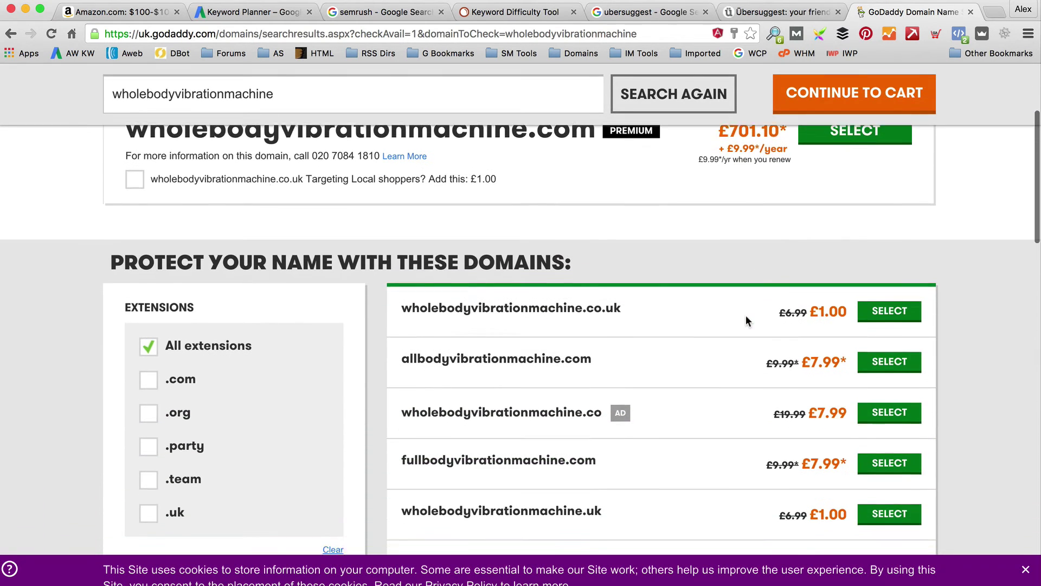
{"action": "scroll", "coordinate": [672, 321], "scroll_direction": "down", "scroll_amount": 1}
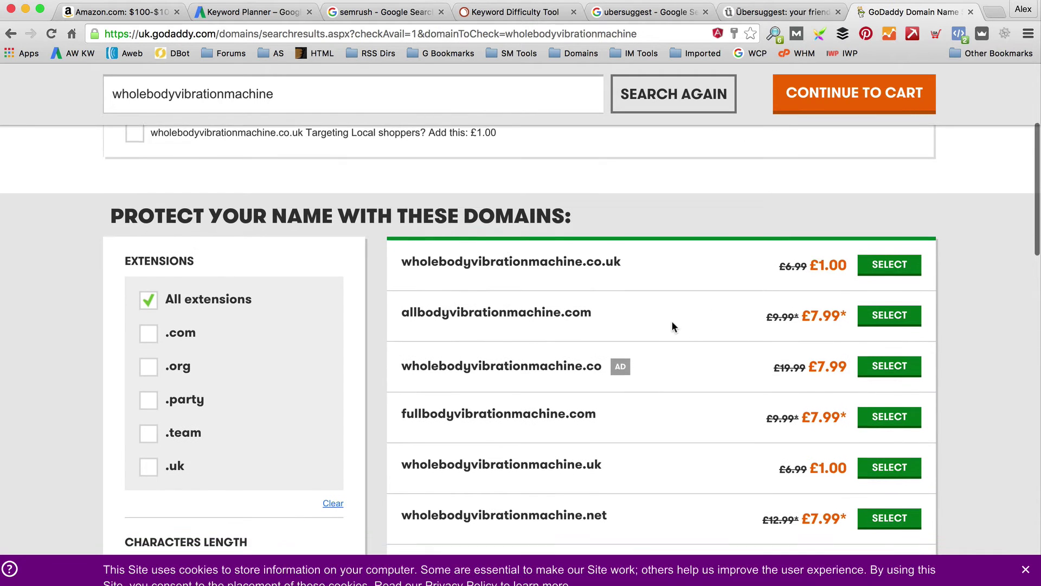
{"action": "scroll", "coordinate": [540, 312], "scroll_direction": "down", "scroll_amount": 3}
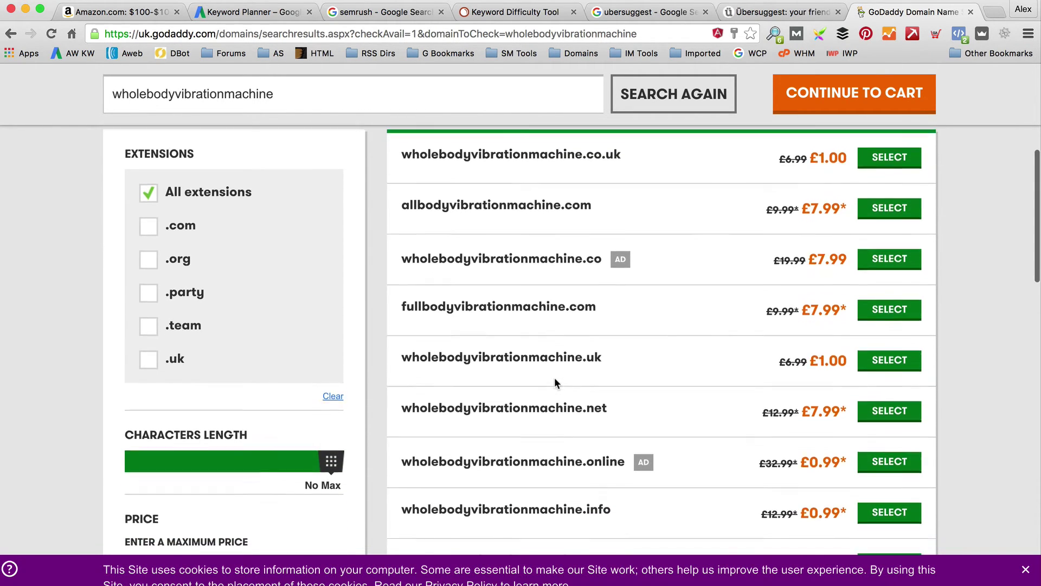
{"action": "scroll", "coordinate": [554, 376], "scroll_direction": "down", "scroll_amount": 3}
- Extend the domain name to "wholebodyvibrationmachineguide" and check its availability
{"action": "scroll", "coordinate": [554, 376], "scroll_direction": "up", "scroll_amount": 4}
{"action": "scroll", "coordinate": [554, 377], "scroll_direction": "up", "scroll_amount": 5}
{"action": "left_click", "coordinate": [332, 186]}
{"action": "type", "text": "guide"}
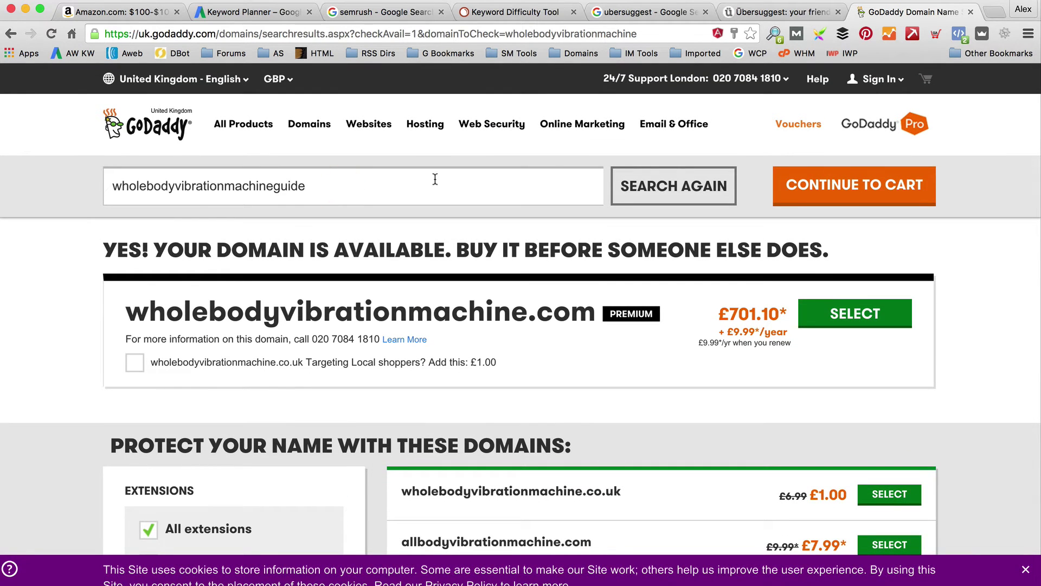
{"action": "left_click", "coordinate": [648, 195]}
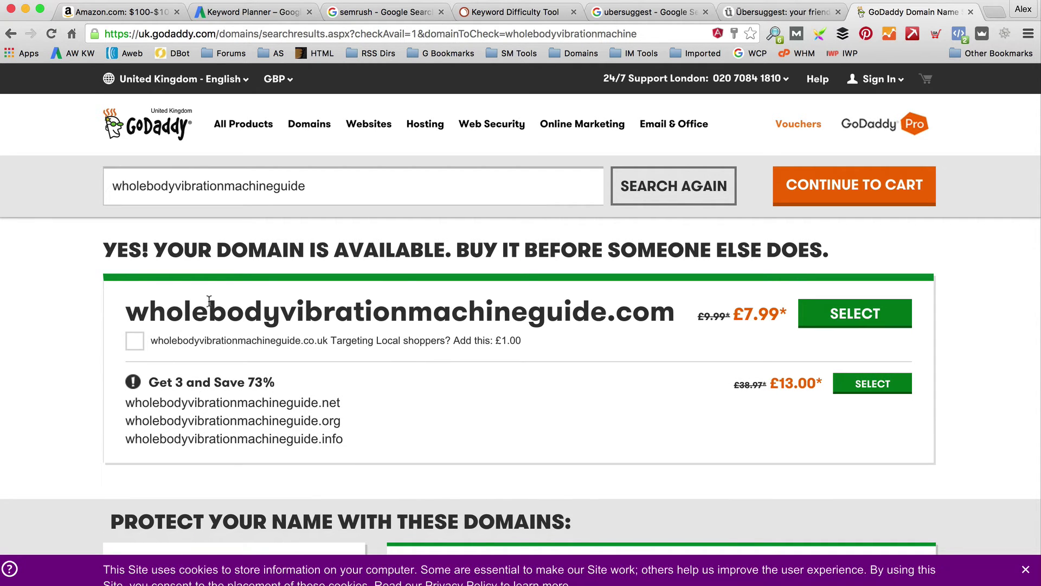
- Replace the domain name with "bestvibrationmachines" and check its availability
{"action": "double_click", "coordinate": [360, 196]}
{"action": "type", "text": "vibrationmachine"}
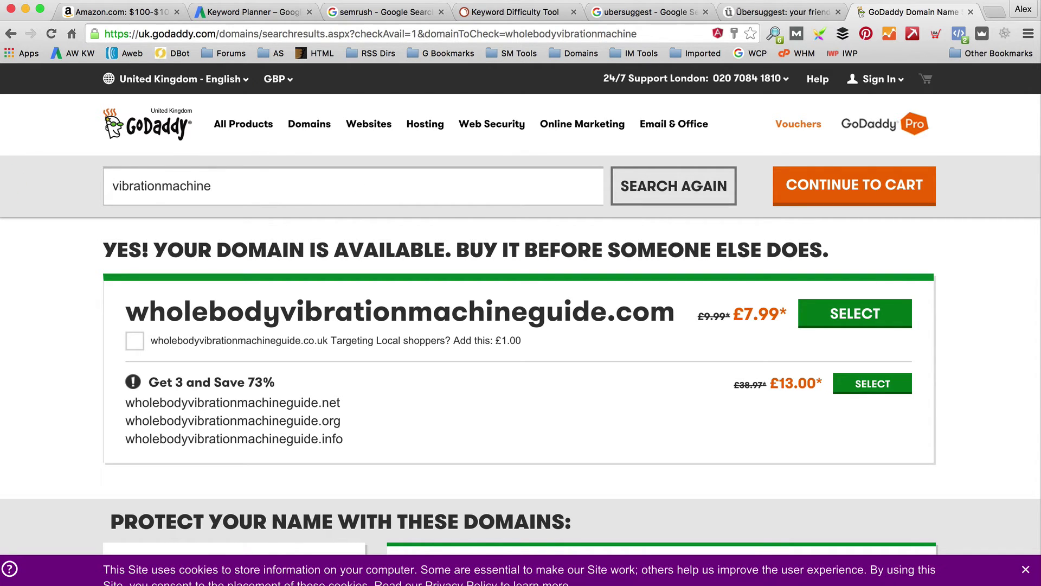
{"action": "left_click", "coordinate": [112, 186]}
{"action": "type", "text": "best"}
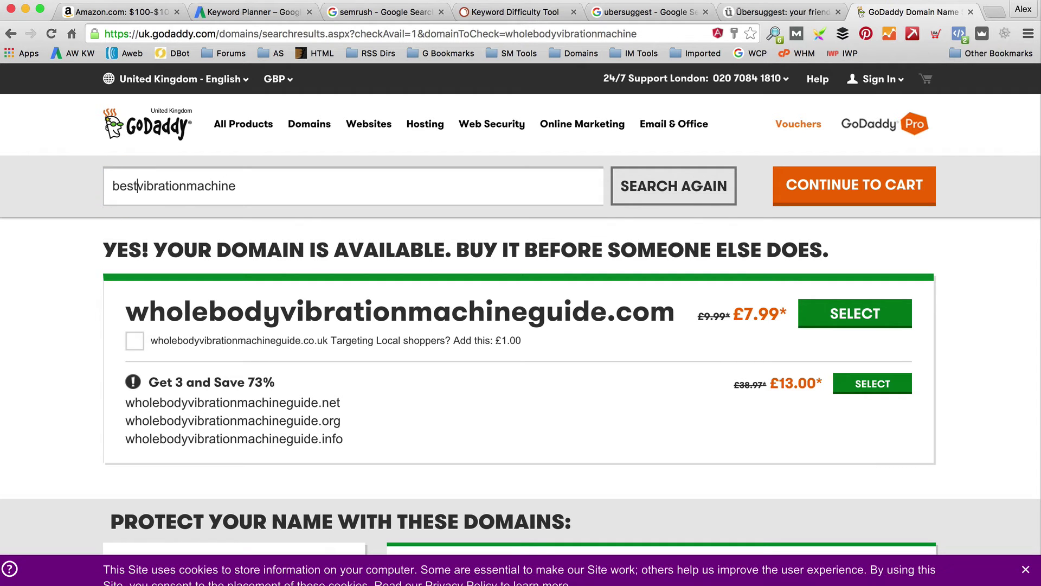
{"action": "left_click", "coordinate": [309, 191]}
{"action": "type", "text": "s"}
{"action": "left_click", "coordinate": [672, 192]}
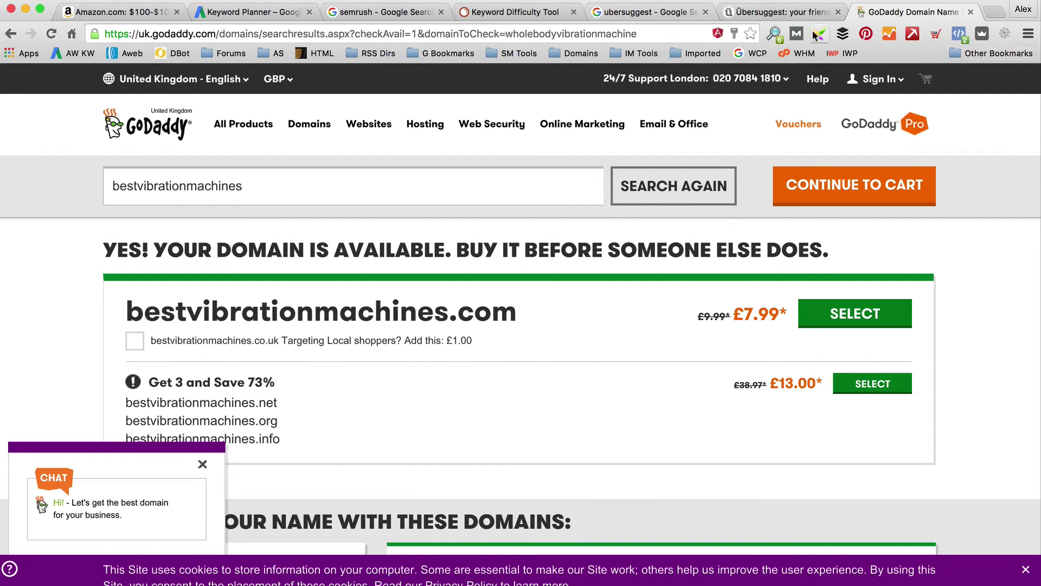
- Replace the keywords in SEMrush's Keyword Difficulty Tool with "best vibration machines" and show the difficulty
{"action": "left_click", "coordinate": [485, 13]}
{"action": "left_click_drag", "start_coordinate": [395, 260], "coordinate": [135, 169]}
{"action": "key", "text": "BackSpace"}
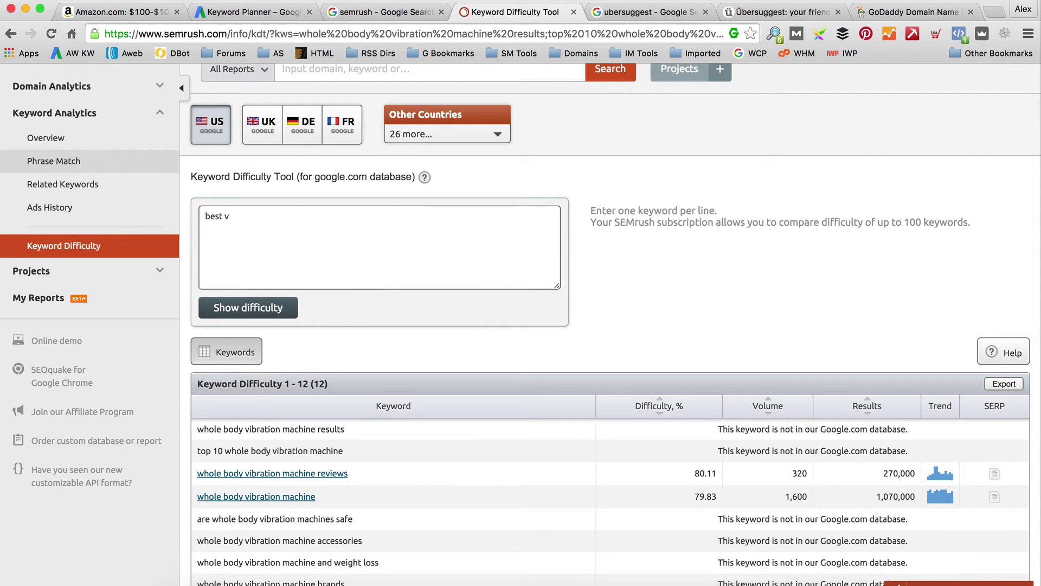
{"action": "left_click", "coordinate": [909, 12]}
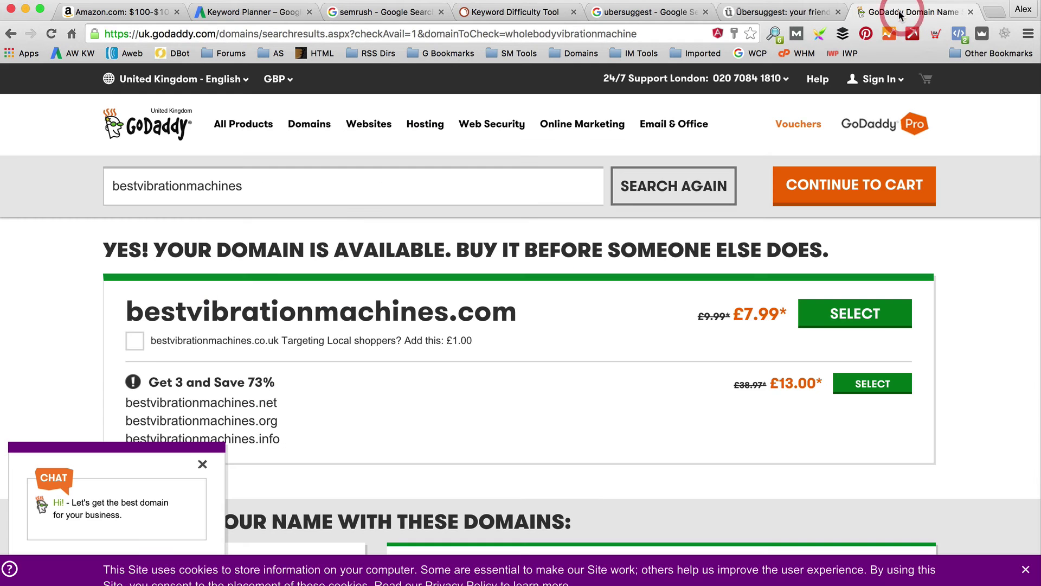
{"action": "left_click", "coordinate": [515, 18]}
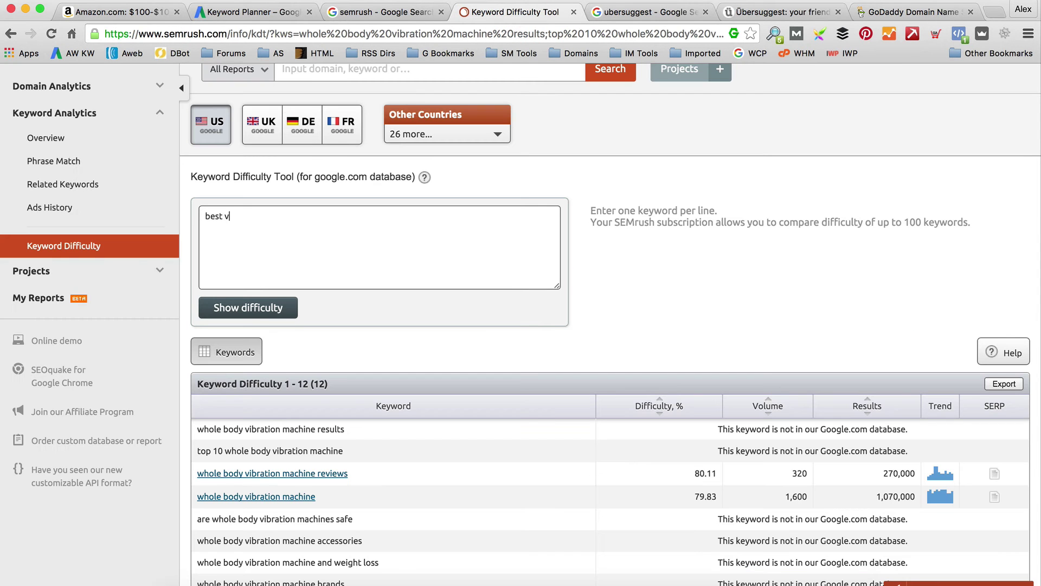
{"action": "type", "text": "best virbation machines"}
{"action": "left_click", "coordinate": [239, 216]}
{"action": "key", "text": "BackSpace"}
{"action": "key", "text": "Right"}
{"action": "type", "text": "b"}
{"action": "key", "text": "BackSpace"}
{"action": "type", "text": "b"}
{"action": "left_click", "coordinate": [256, 308]}
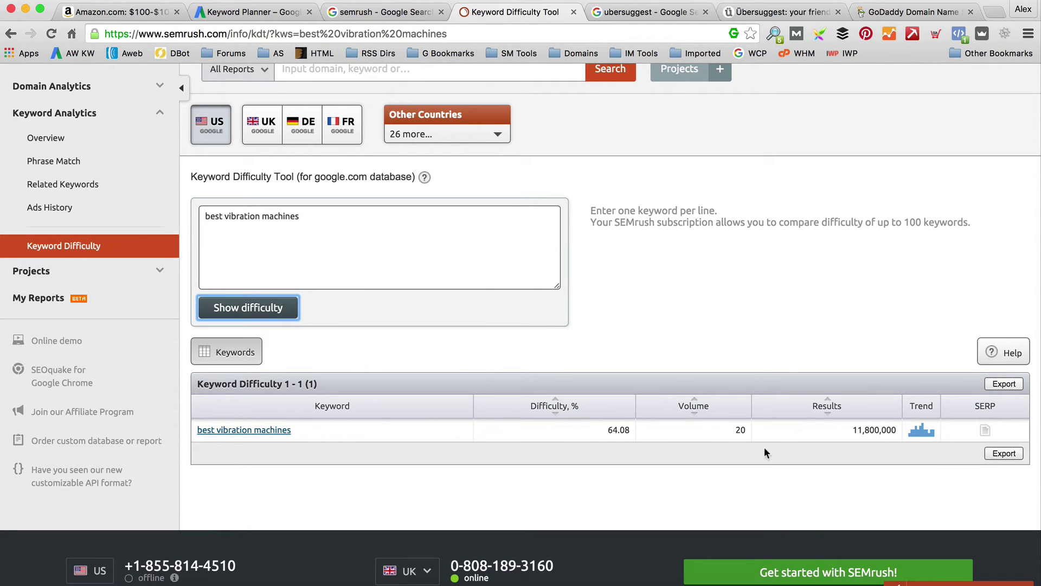
- Change the keyword to "best vibration exercise machines" and show its difficulty
{"action": "left_click", "coordinate": [221, 217]}
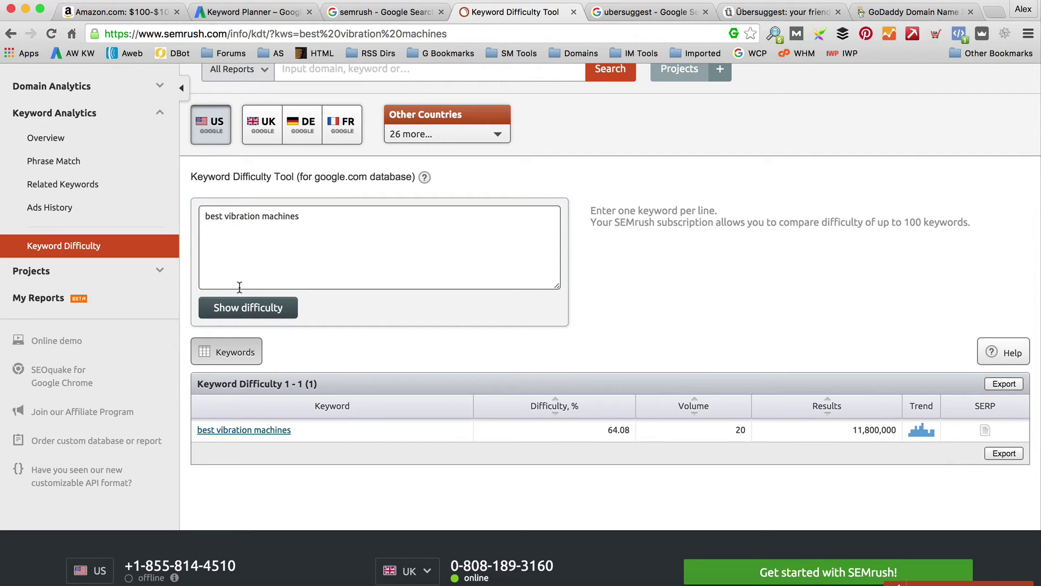
{"action": "key", "text": "BackSpace"}
{"action": "type", "text": "exercise"}
{"action": "left_click", "coordinate": [260, 312]}
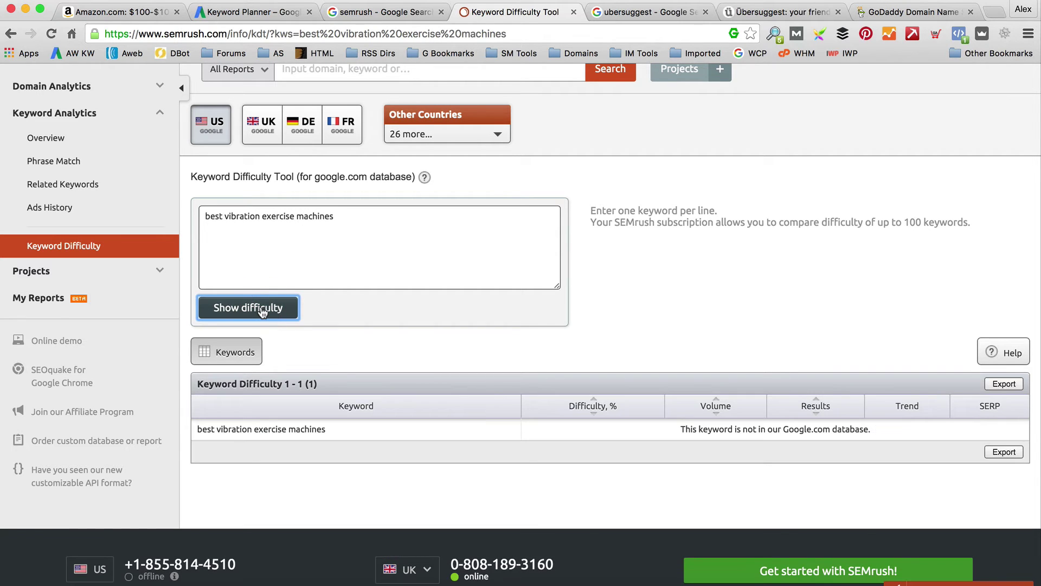
- Close the copied keyword list in Übersuggest and get new suggestions for "best vibration machines"
{"action": "left_click", "coordinate": [777, 12]}
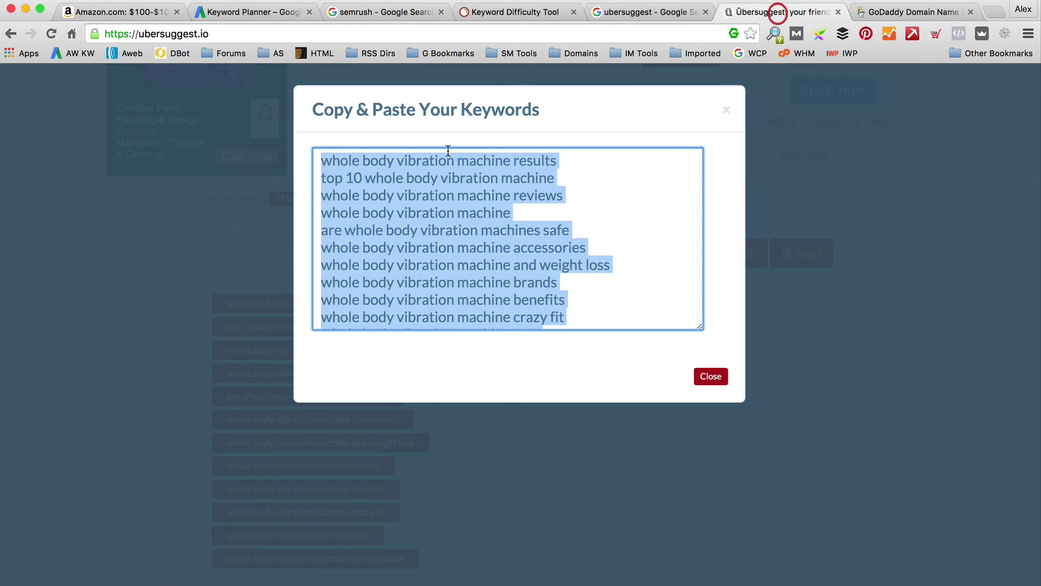
{"action": "left_click", "coordinate": [710, 376]}
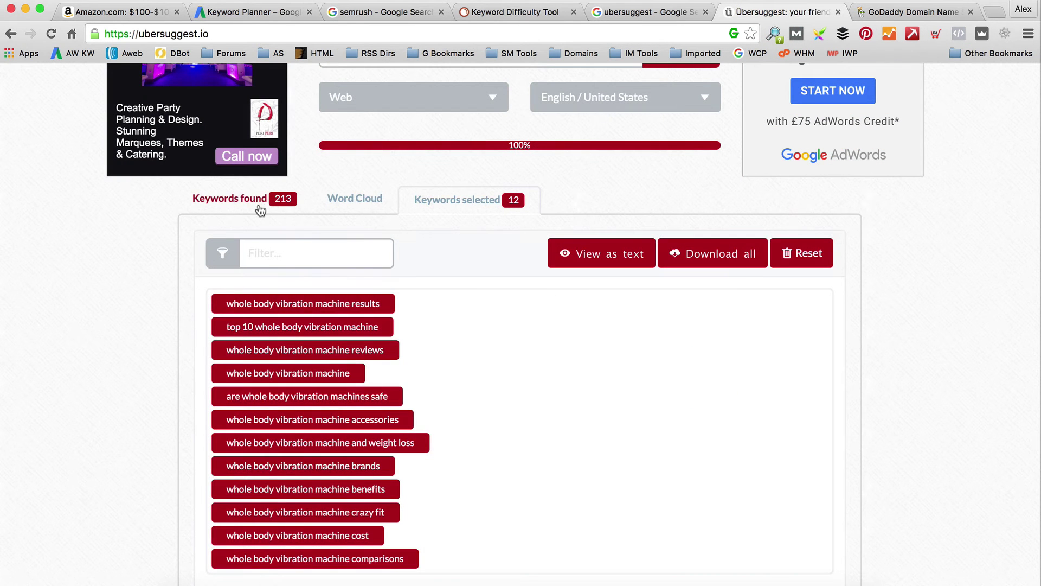
{"action": "left_click", "coordinate": [261, 209]}
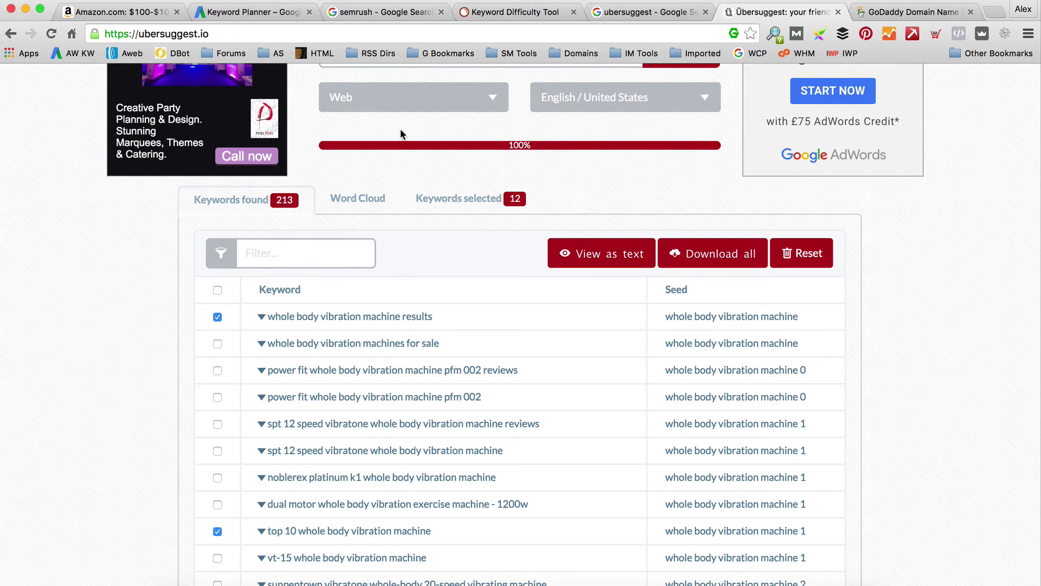
{"action": "scroll", "coordinate": [402, 133], "scroll_direction": "up", "scroll_amount": 3}
{"action": "triple_click", "coordinate": [395, 193]}
{"action": "type", "text": "best vibration machine"}
{"action": "left_click", "coordinate": [678, 199]}
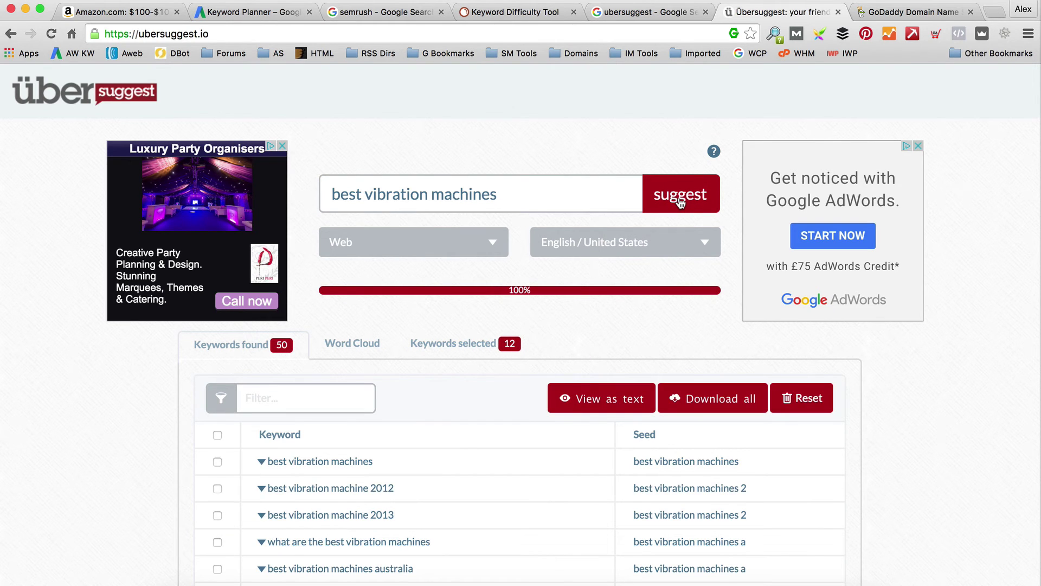
- Pick "best body vibration machines" from the Übersuggest suggestions and show its difficulty in SEMrush's Keyword Difficulty Tool
{"action": "scroll", "coordinate": [502, 522], "scroll_direction": "down", "scroll_amount": 2}
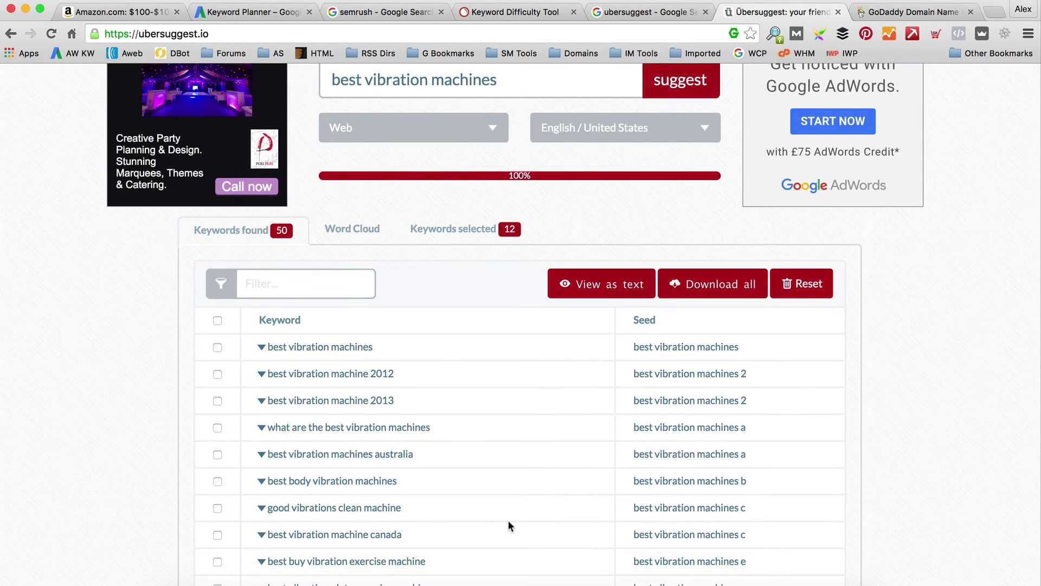
{"action": "scroll", "coordinate": [507, 524], "scroll_direction": "down", "scroll_amount": 1}
{"action": "scroll", "coordinate": [508, 523], "scroll_direction": "down", "scroll_amount": 1}
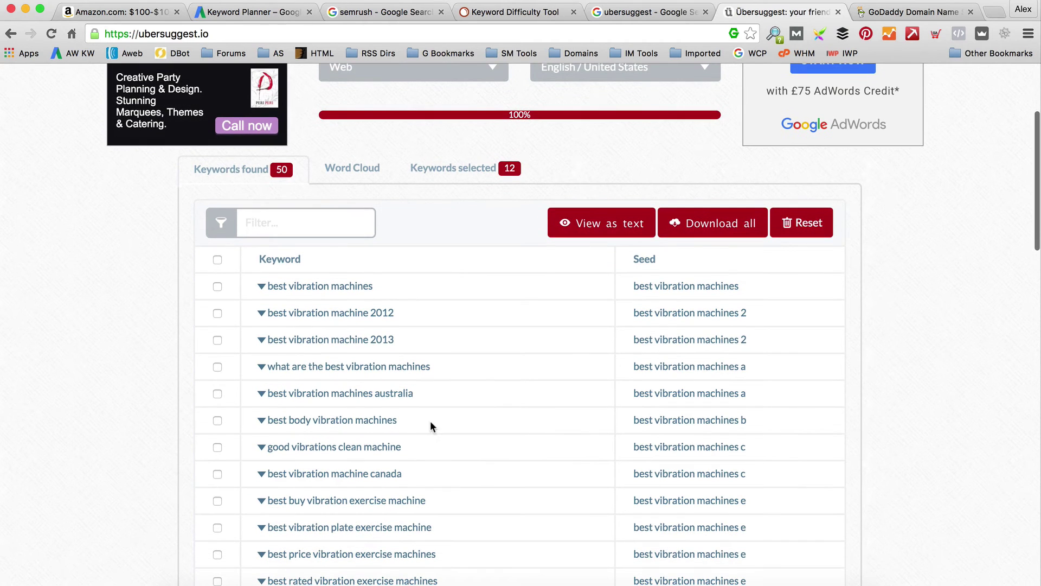
{"action": "left_click", "coordinate": [269, 423]}
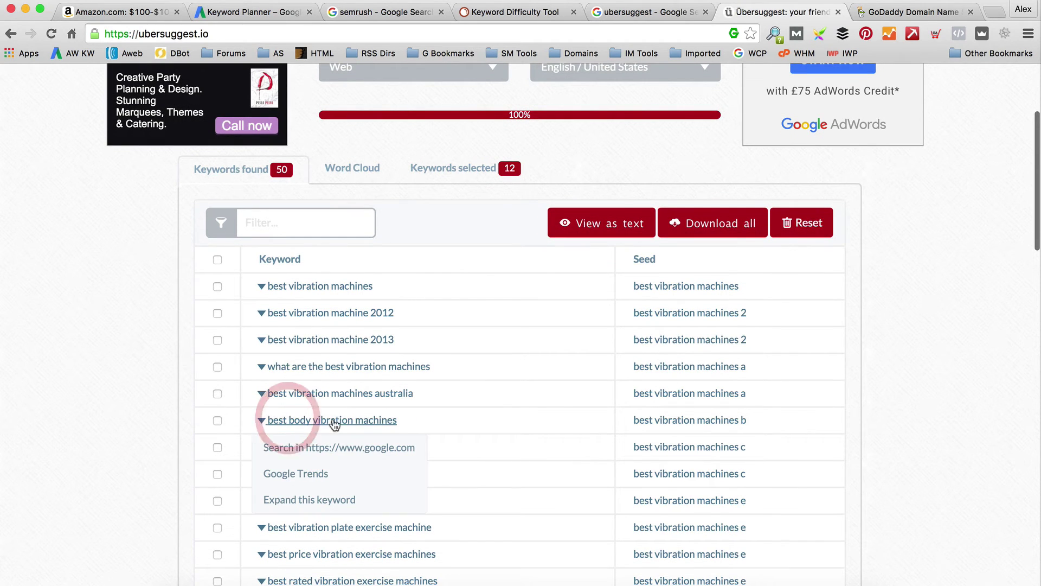
{"action": "left_click", "coordinate": [510, 11]}
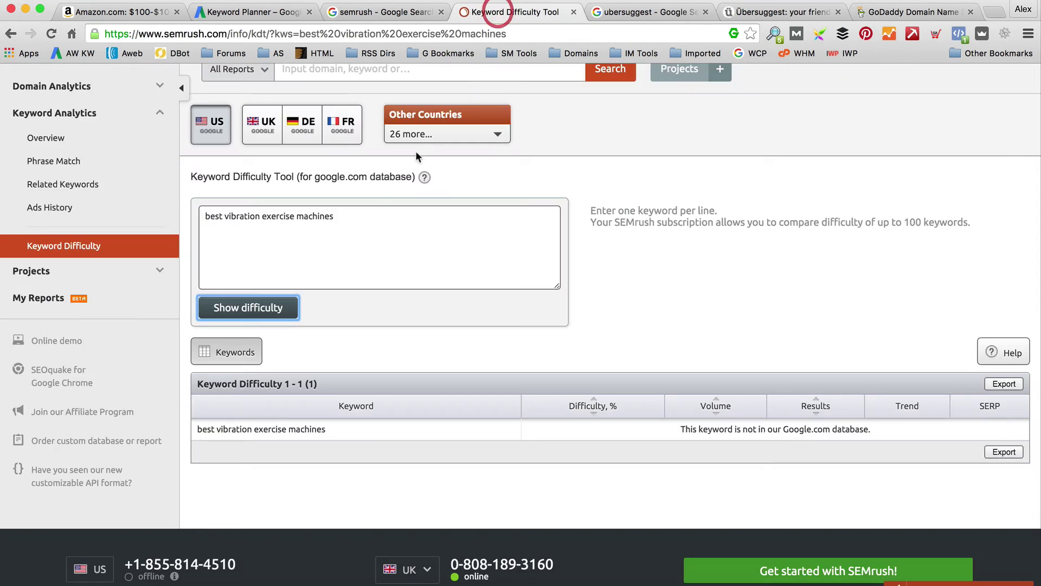
{"action": "left_click", "coordinate": [53, 204]}
{"action": "type", "text": "best body"}
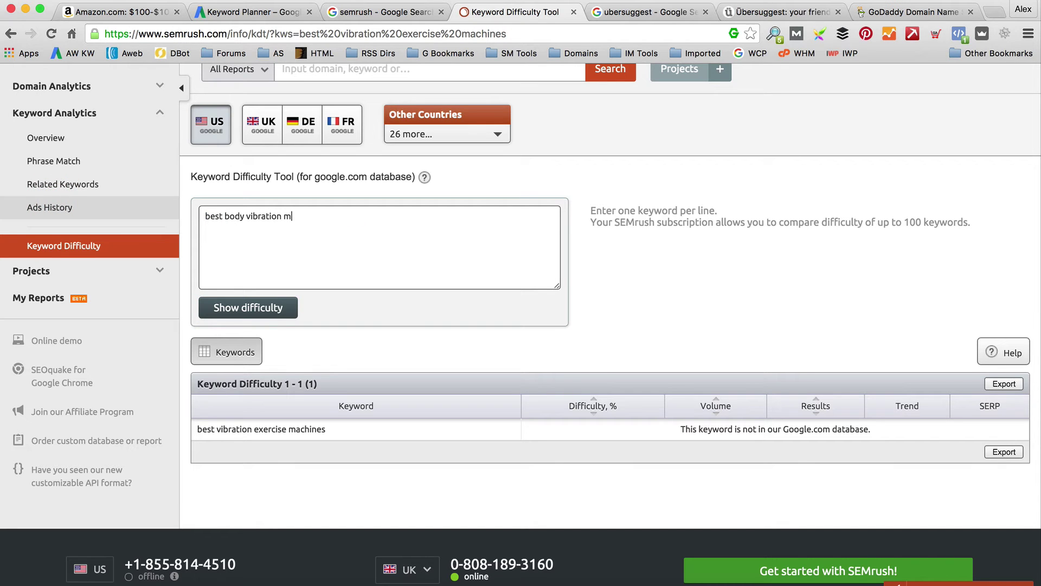
{"action": "left_click", "coordinate": [248, 307]}
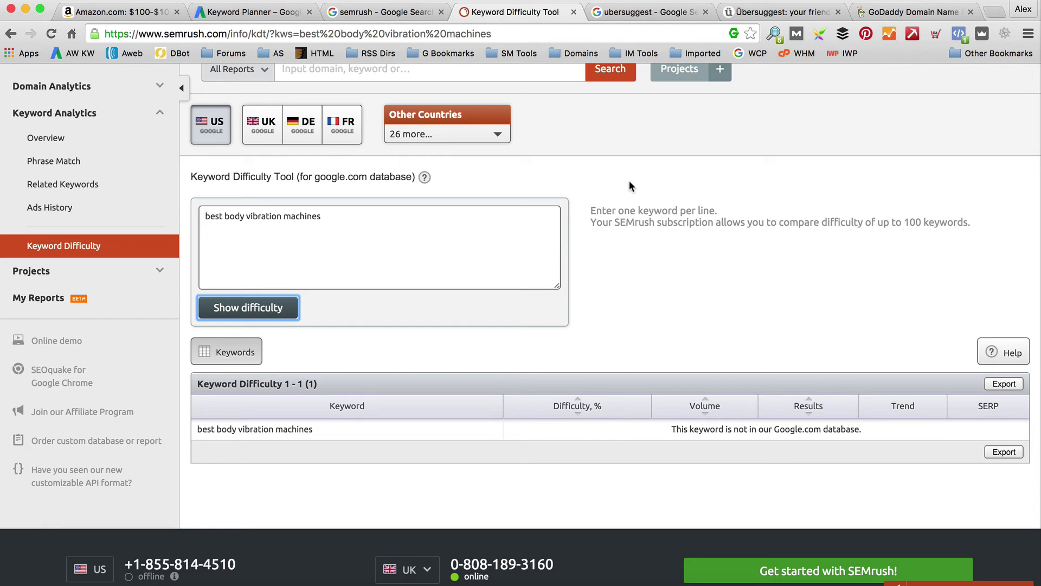
- Copy "best body vibration machines" into Keyword Planner as the product or service and get keyword ideas
{"action": "left_click_drag", "start_coordinate": [395, 216], "coordinate": [194, 211]}
{"action": "key", "text": "ctrl+c"}
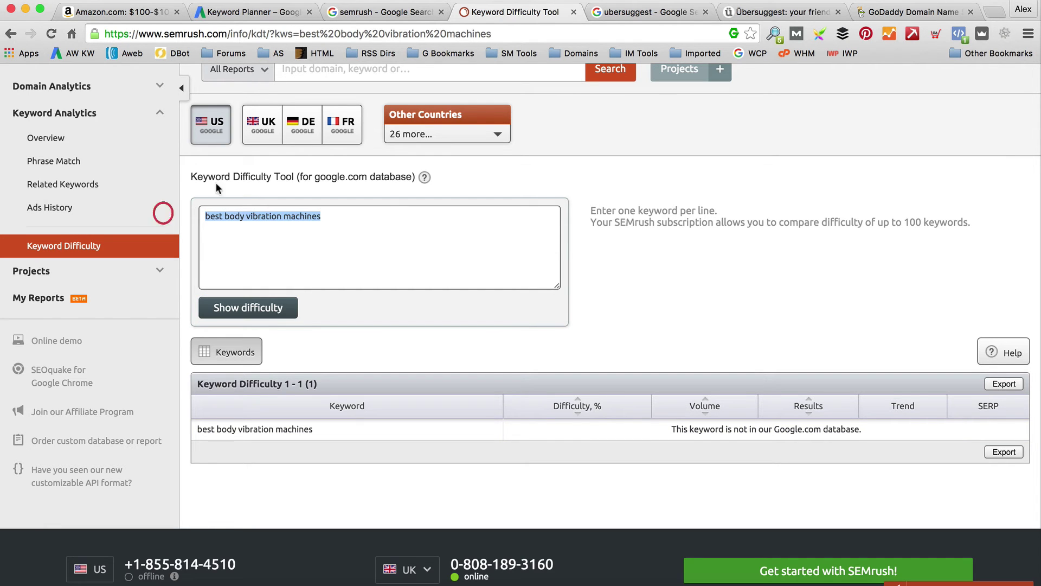
{"action": "left_click", "coordinate": [252, 12]}
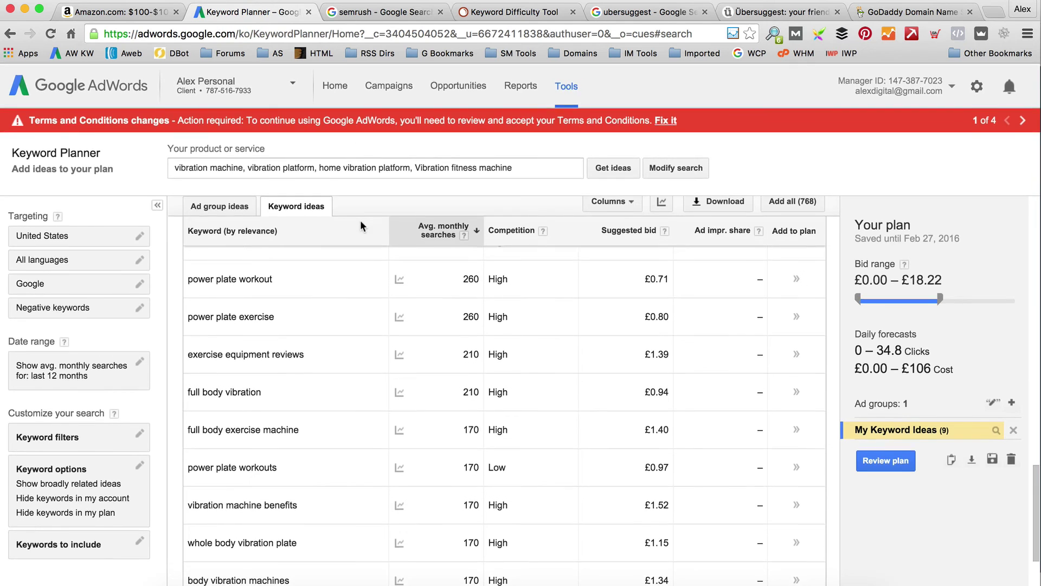
{"action": "triple_click", "coordinate": [374, 168]}
{"action": "key", "text": "ctrl+v"}
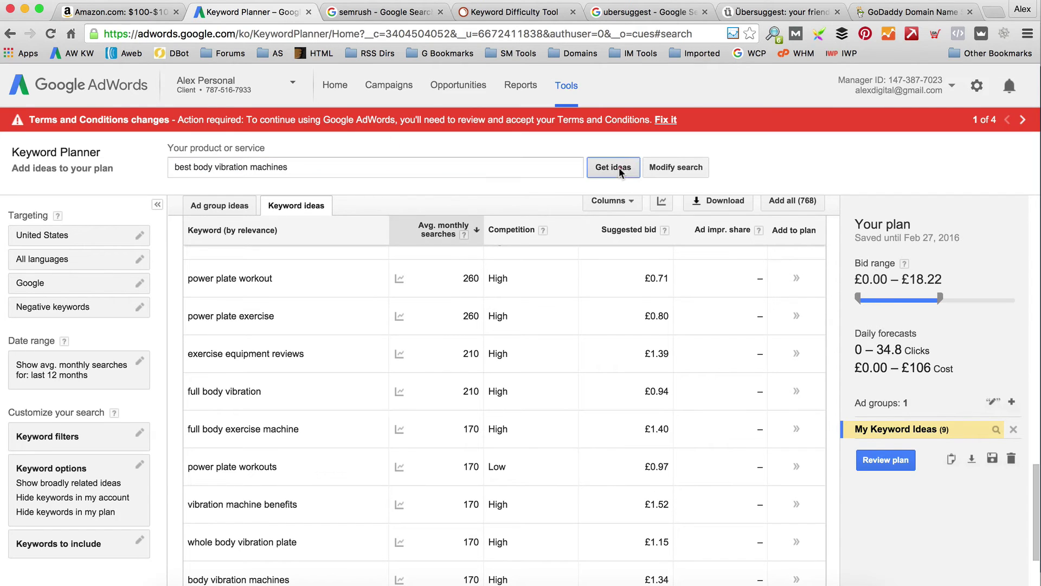
{"action": "left_click", "coordinate": [612, 167]}
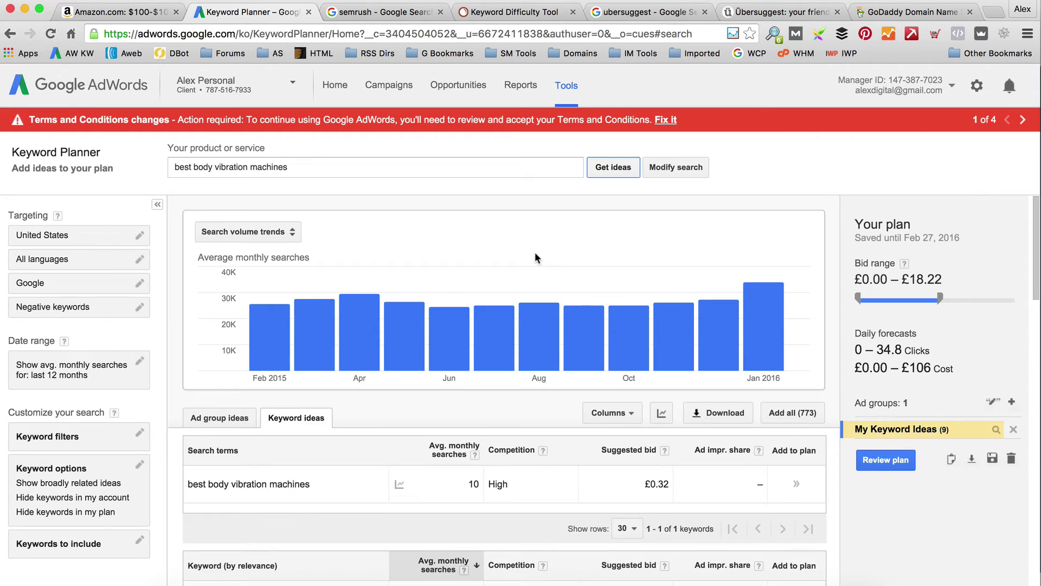
- Copy "whole body vibration" from the keyword ideas into SEMrush's Keyword Difficulty Tool and show its difficulty
{"action": "scroll", "coordinate": [535, 256], "scroll_direction": "down", "scroll_amount": 2}
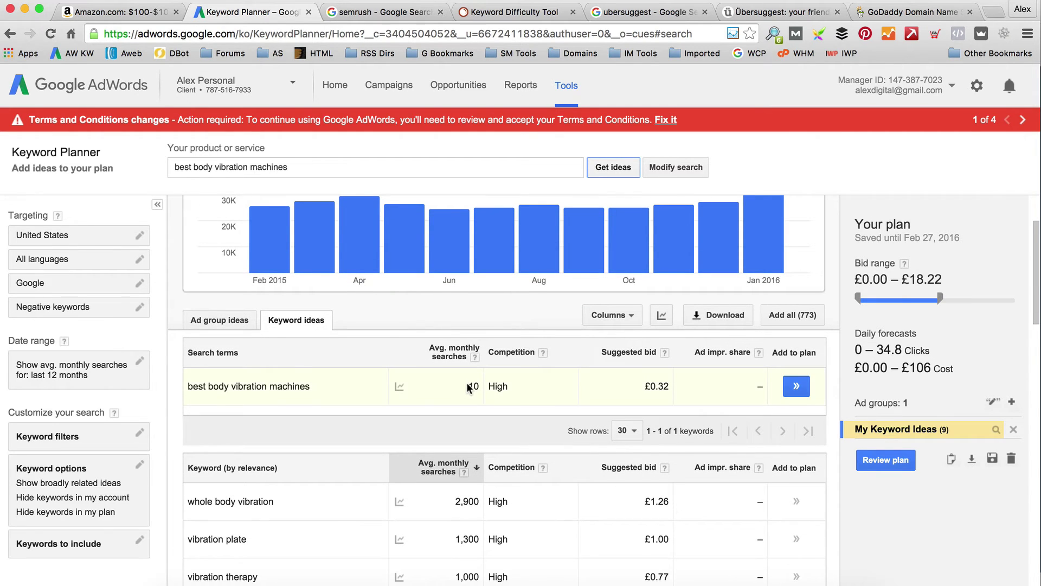
{"action": "scroll", "coordinate": [472, 382], "scroll_direction": "down", "scroll_amount": 4}
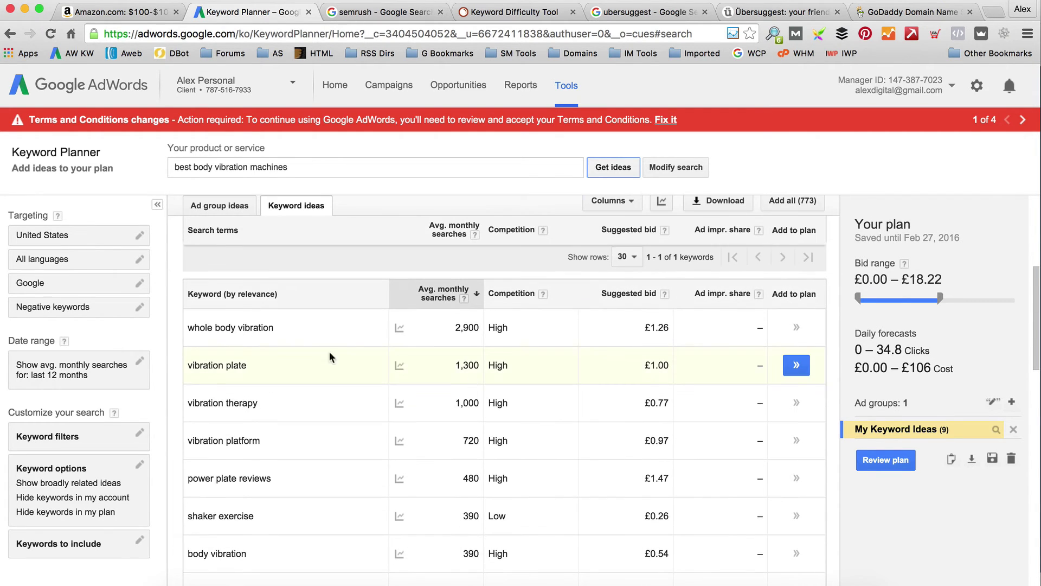
{"action": "scroll", "coordinate": [360, 349], "scroll_direction": "down", "scroll_amount": 1}
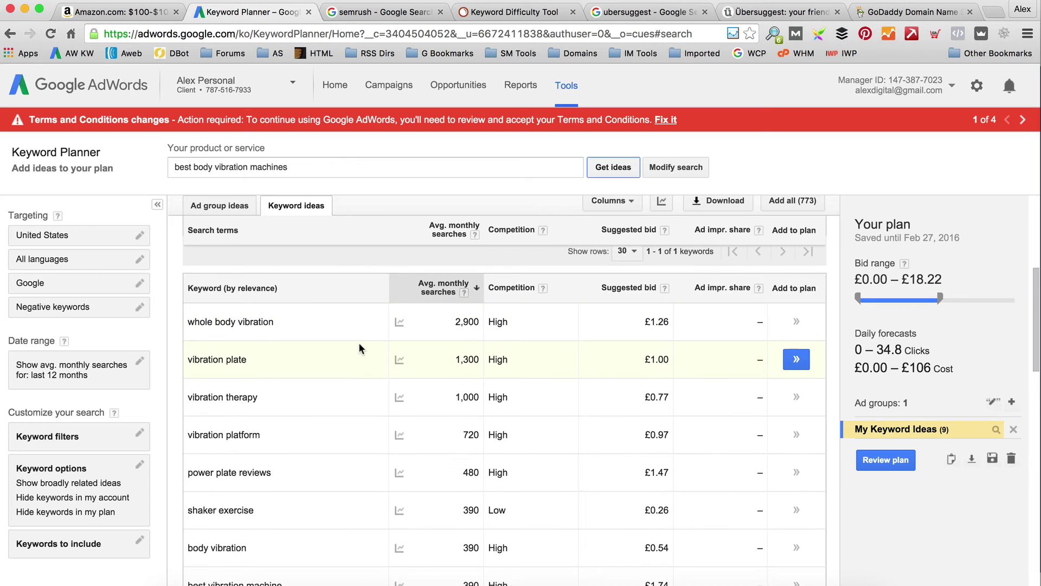
{"action": "scroll", "coordinate": [360, 349], "scroll_direction": "up", "scroll_amount": 1}
{"action": "left_click_drag", "start_coordinate": [295, 330], "coordinate": [190, 331]}
{"action": "key", "text": "super+c"}
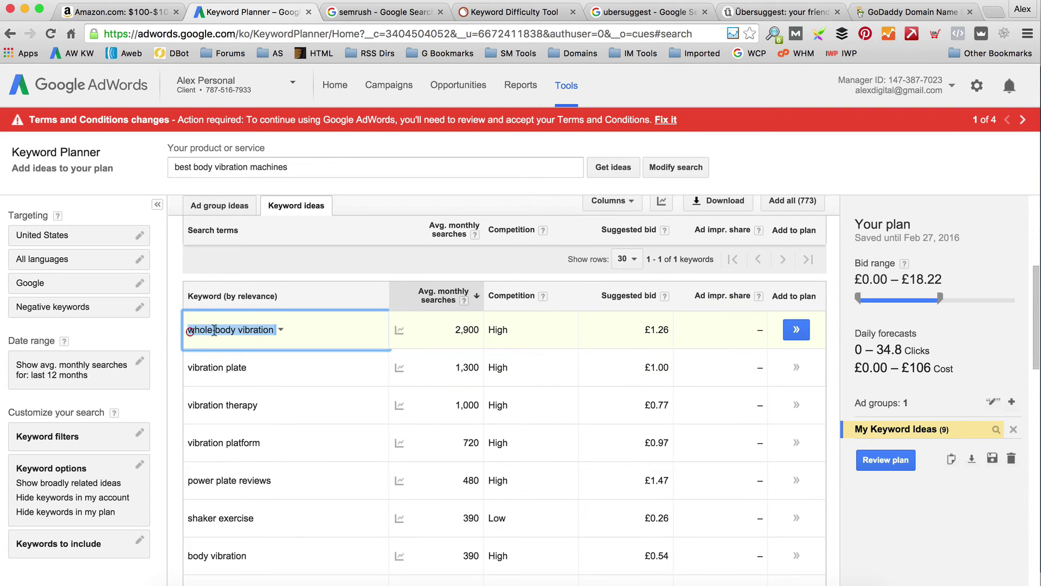
{"action": "left_click", "coordinate": [512, 12]}
{"action": "key", "text": "super+v"}
{"action": "left_click", "coordinate": [280, 310]}
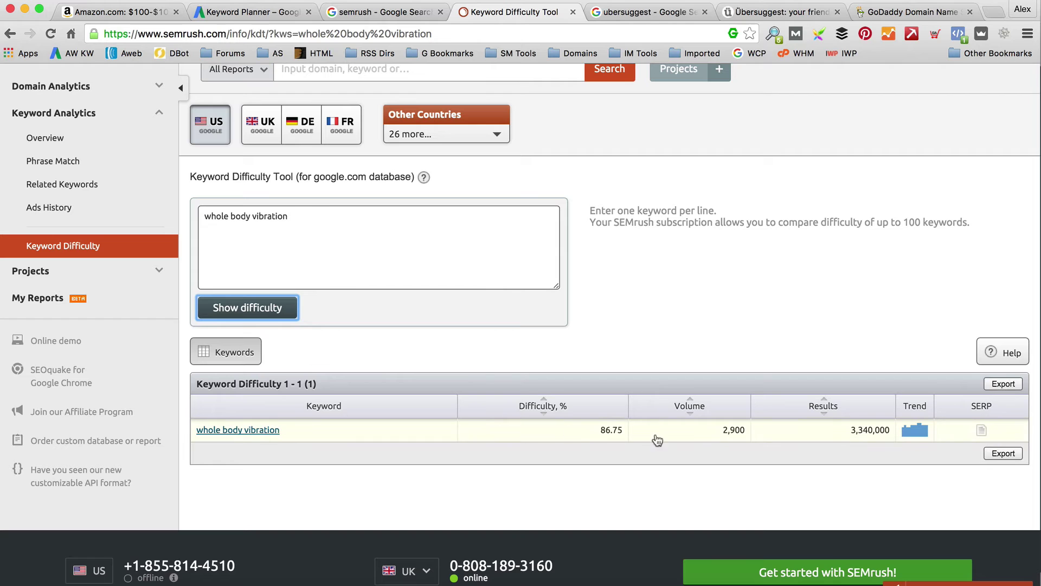
- Extend the keyword to "whole body vibration machines" and show its difficulty
{"action": "left_click", "coordinate": [319, 218]}
{"action": "type", "text": "machines"}
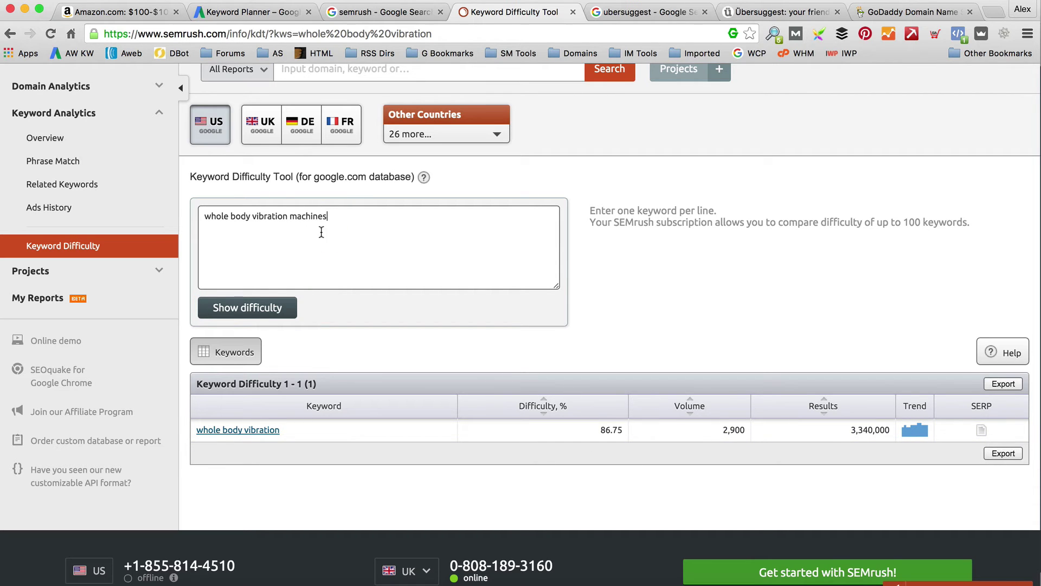
{"action": "left_click", "coordinate": [254, 308]}
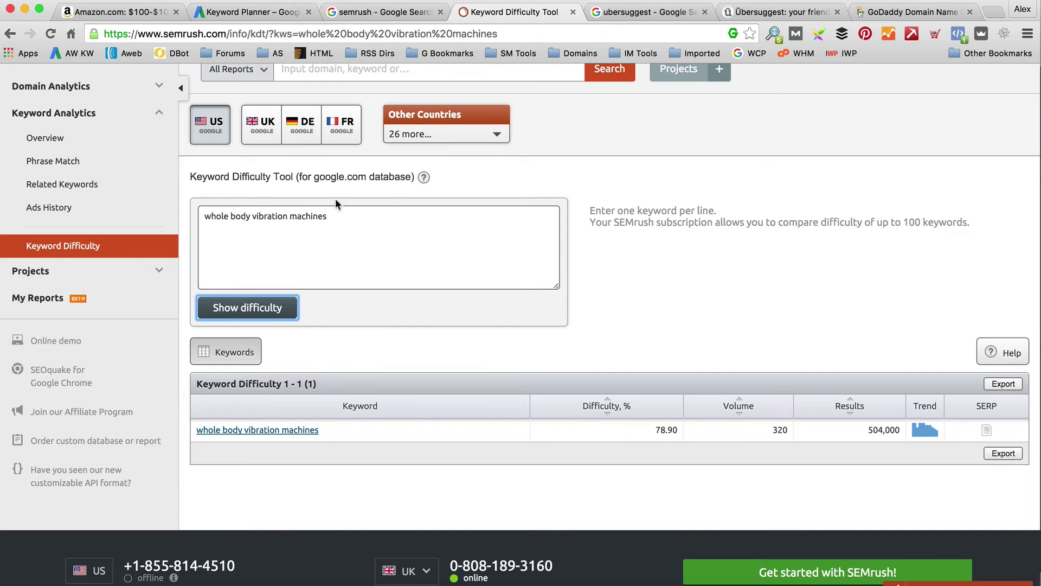
- Add "vibration machine reviews" as a second keyword line and show the difficulty of both keywords
{"action": "left_click", "coordinate": [358, 216]}
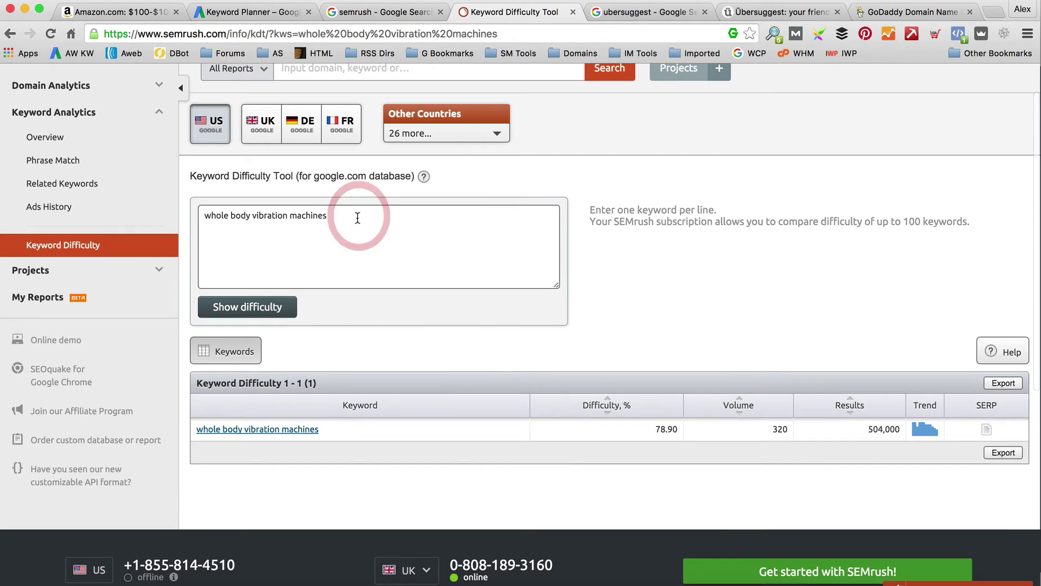
{"action": "key", "text": "Return"}
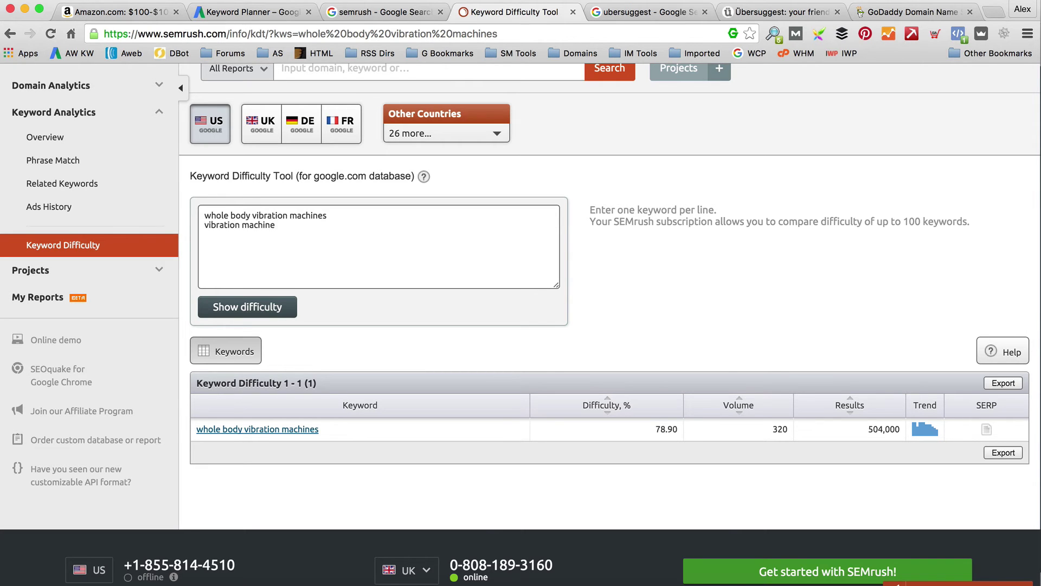
{"action": "type", "text": "vibration machine reviews"}
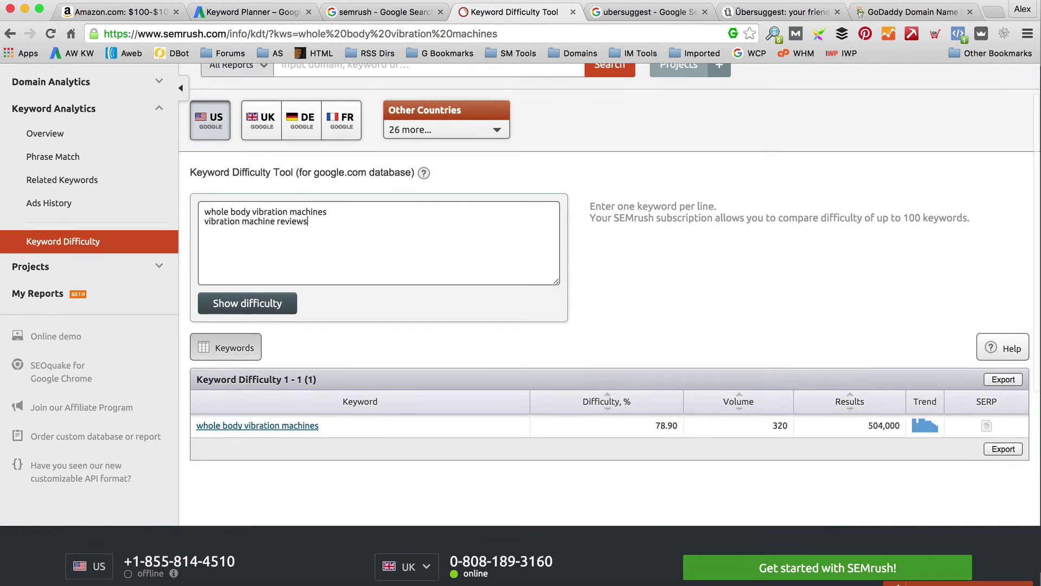
{"action": "left_click", "coordinate": [252, 312]}
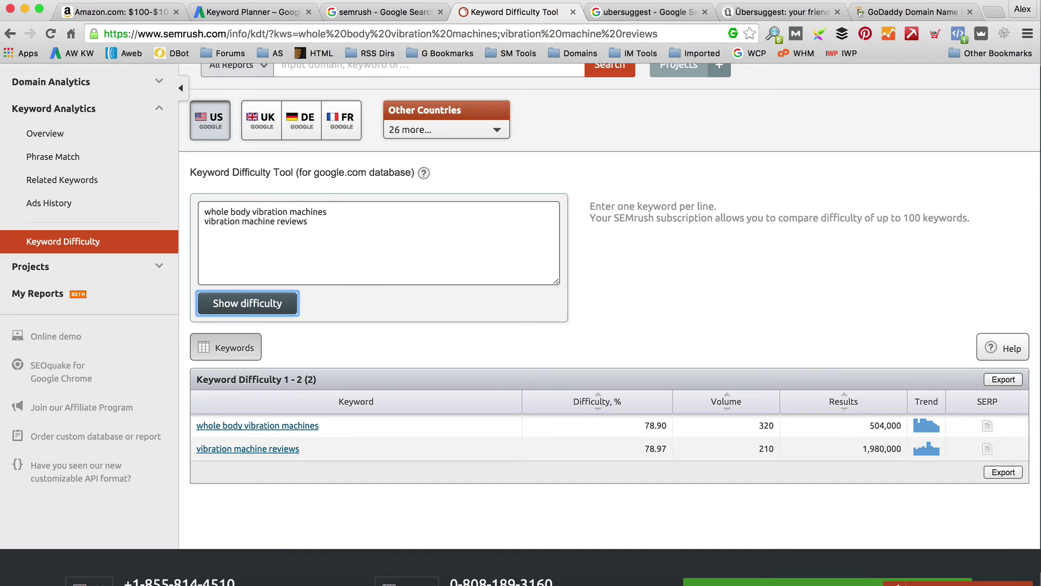
- Copy "whole body vibration machines" into Übersuggest, get its suggestions and look through the resulting keyword list
{"action": "left_click_drag", "start_coordinate": [355, 210], "coordinate": [174, 210]}
{"action": "key", "text": "ctrl+c"}
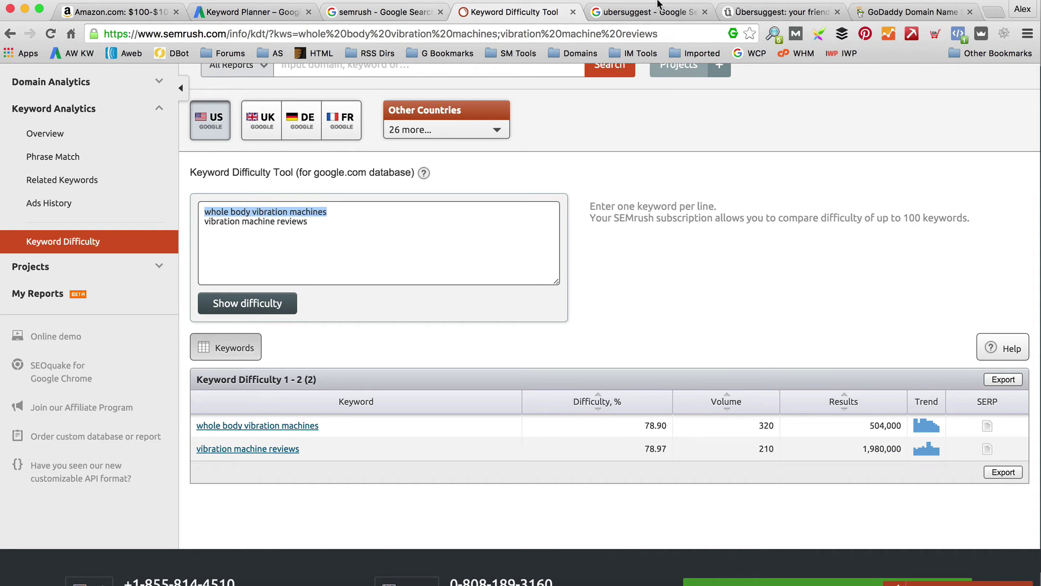
{"action": "left_click", "coordinate": [778, 12]}
{"action": "scroll", "coordinate": [416, 187], "scroll_direction": "up", "scroll_amount": 3}
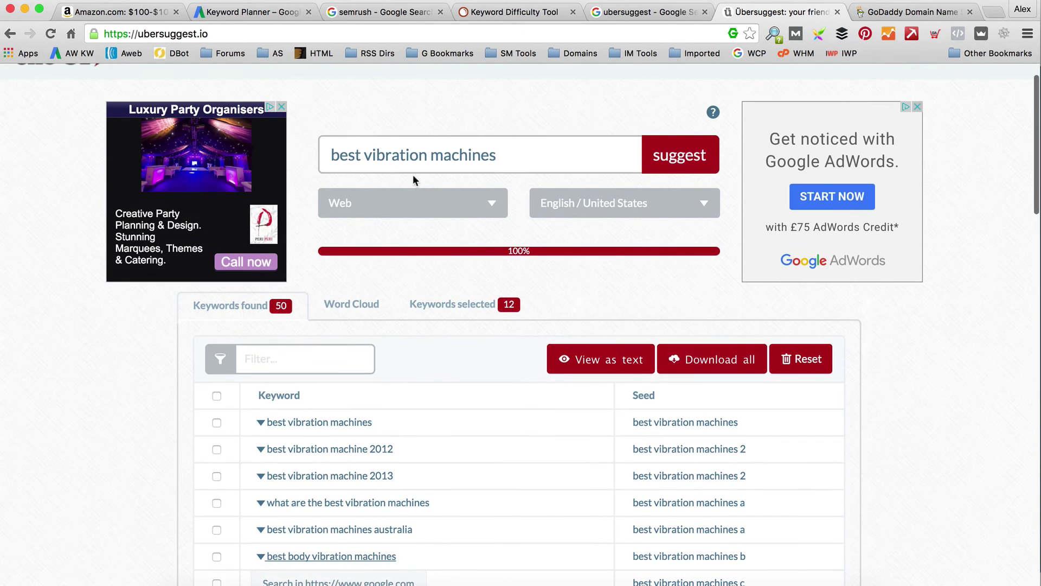
{"action": "triple_click", "coordinate": [463, 154]}
{"action": "key", "text": "ctrl+v"}
{"action": "left_click", "coordinate": [701, 155]}
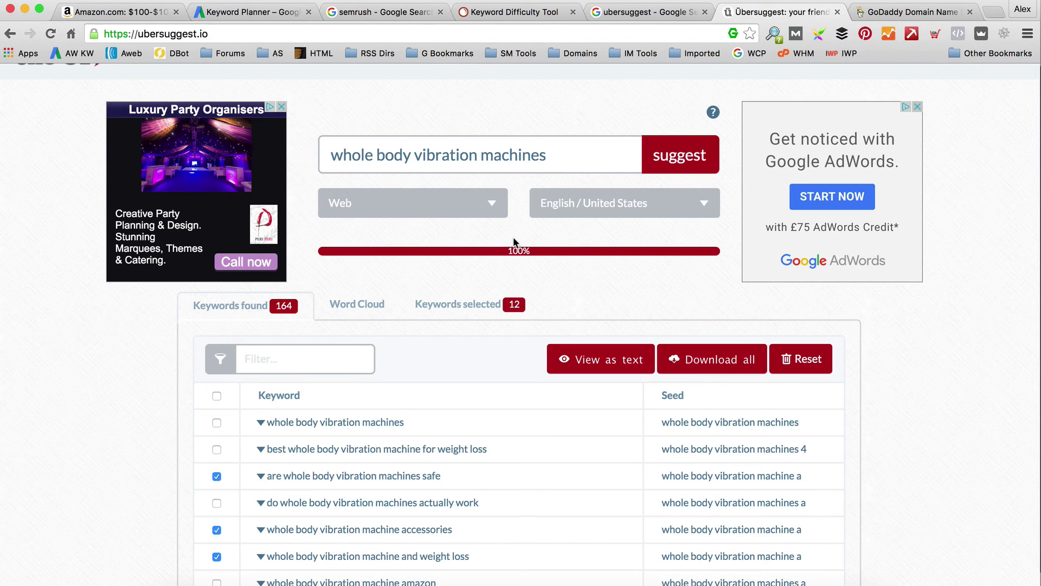
{"action": "scroll", "coordinate": [507, 241], "scroll_direction": "down", "scroll_amount": 3}
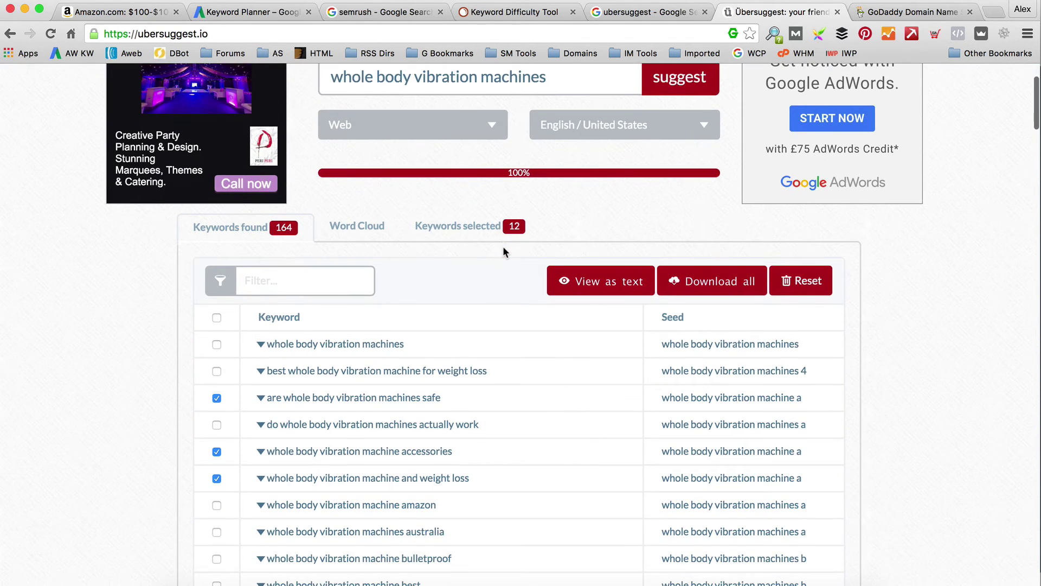
{"action": "scroll", "coordinate": [484, 265], "scroll_direction": "down", "scroll_amount": 4}
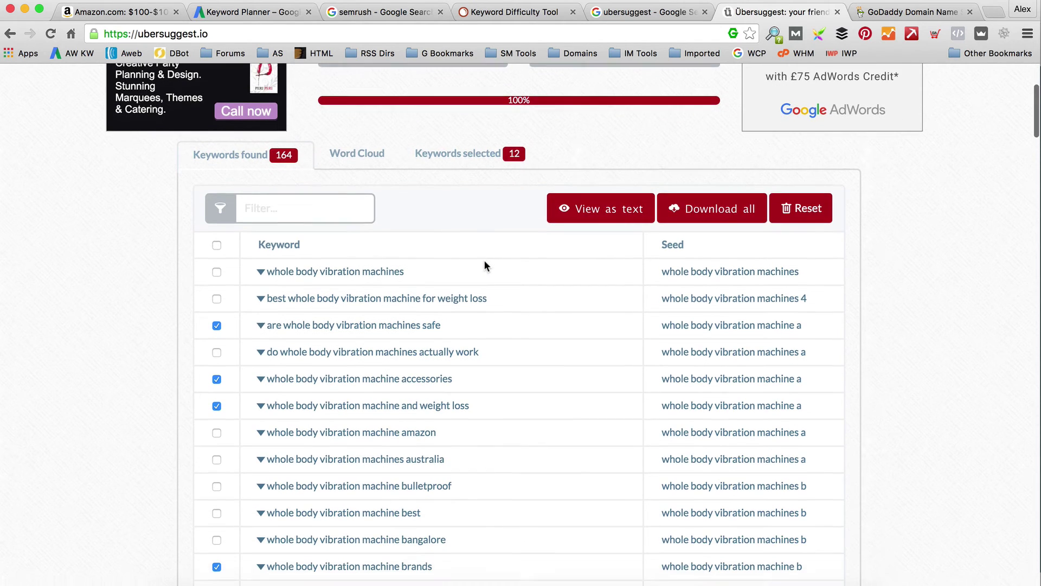
{"action": "scroll", "coordinate": [484, 265], "scroll_direction": "down", "scroll_amount": 3}
{"action": "scroll", "coordinate": [484, 265], "scroll_direction": "down", "scroll_amount": 1}
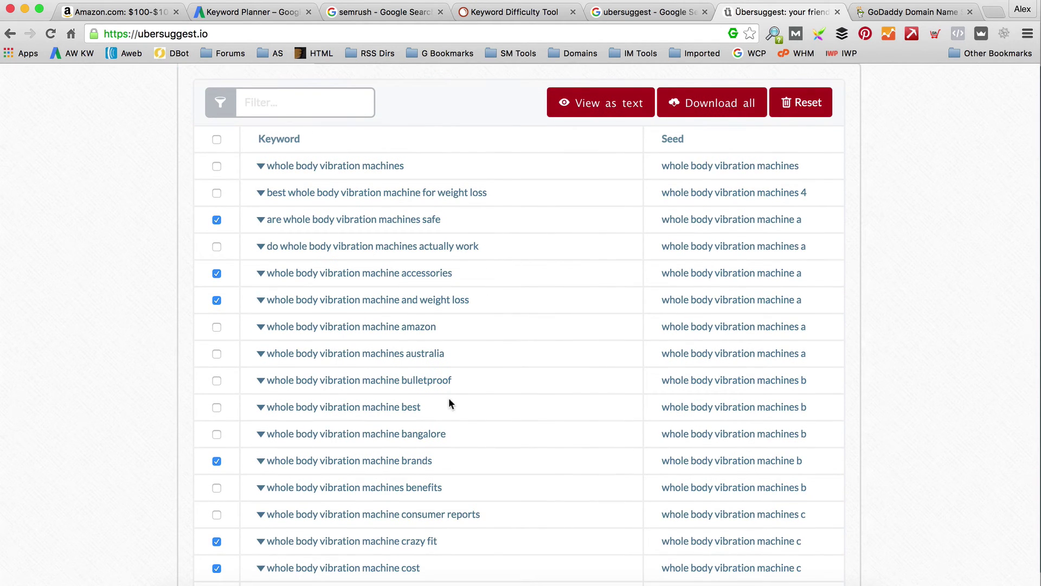
{"action": "left_click", "coordinate": [245, 401]}
- Switch to GoDaddy, replace the domain name with "wholebodyvibrationmachines" and check its availability
{"action": "left_click", "coordinate": [911, 11]}
{"action": "left_click_drag", "start_coordinate": [276, 193], "coordinate": [101, 176]}
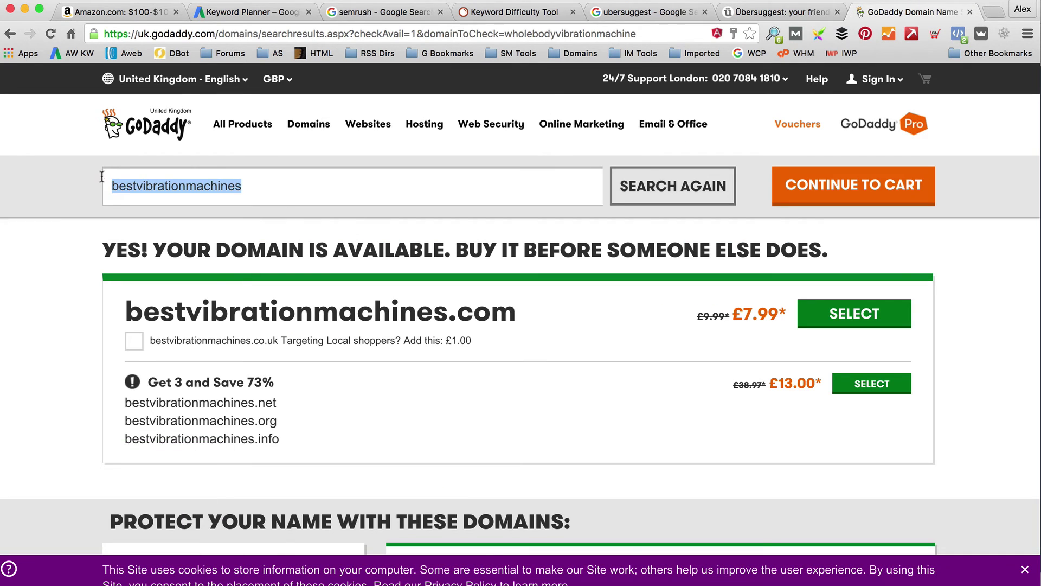
{"action": "type", "text": "wholebodyvibration"}
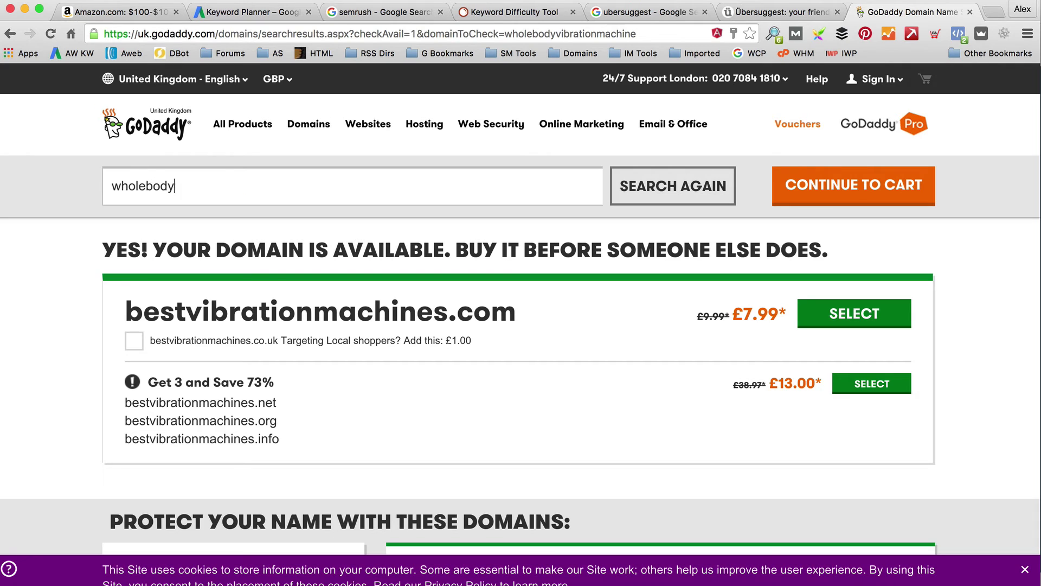
{"action": "type", "text": "machines"}
{"action": "left_click", "coordinate": [622, 188]}
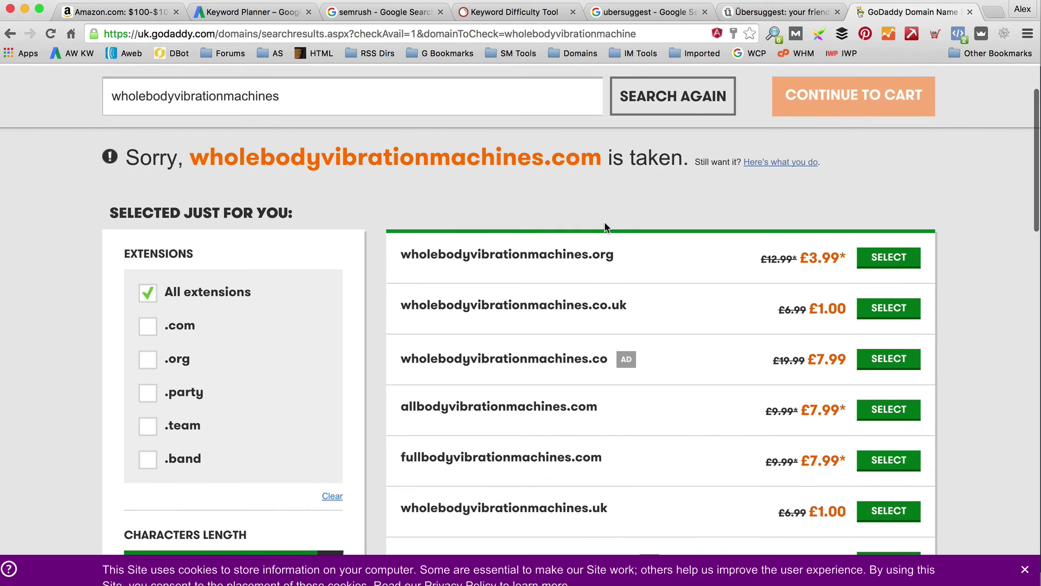
- Look through GoDaddy's alternative domains and highlight the name fullbodyvibrationmachines.com
{"action": "scroll", "coordinate": [640, 236], "scroll_direction": "down", "scroll_amount": 1}
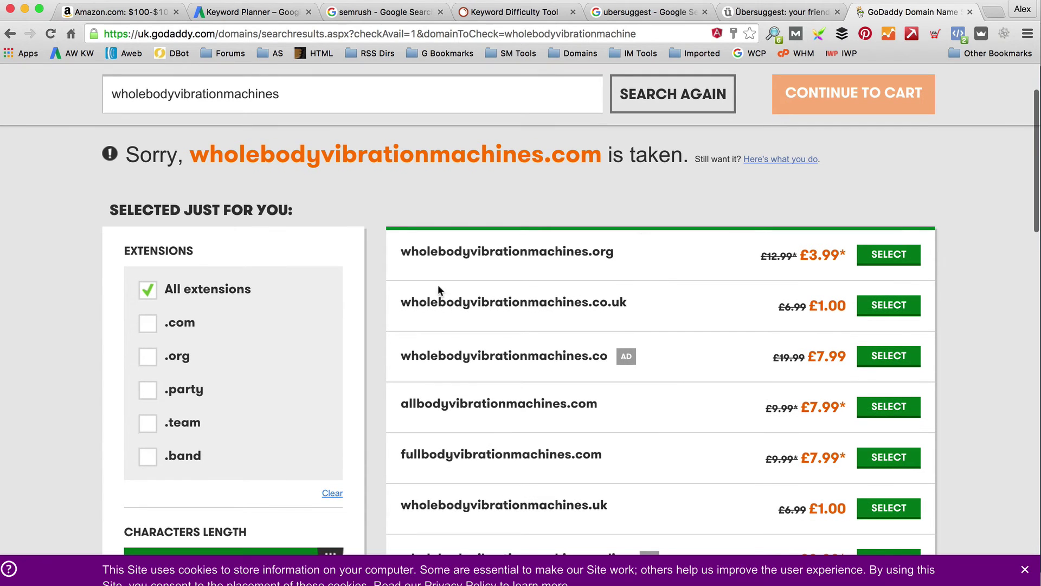
{"action": "scroll", "coordinate": [669, 266], "scroll_direction": "up", "scroll_amount": 2}
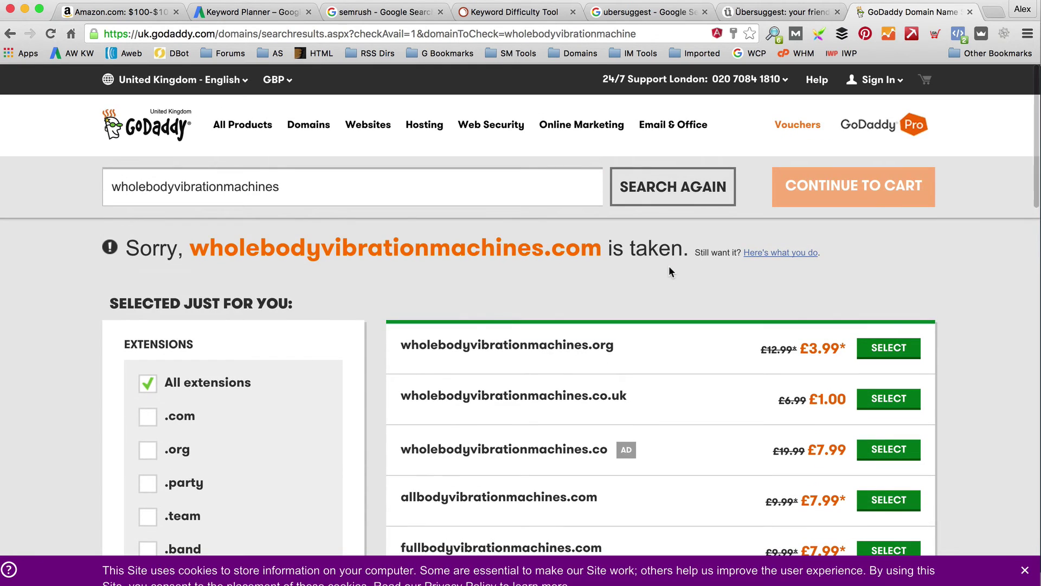
{"action": "scroll", "coordinate": [669, 265], "scroll_direction": "down", "scroll_amount": 2}
{"action": "scroll", "coordinate": [669, 271], "scroll_direction": "down", "scroll_amount": 1}
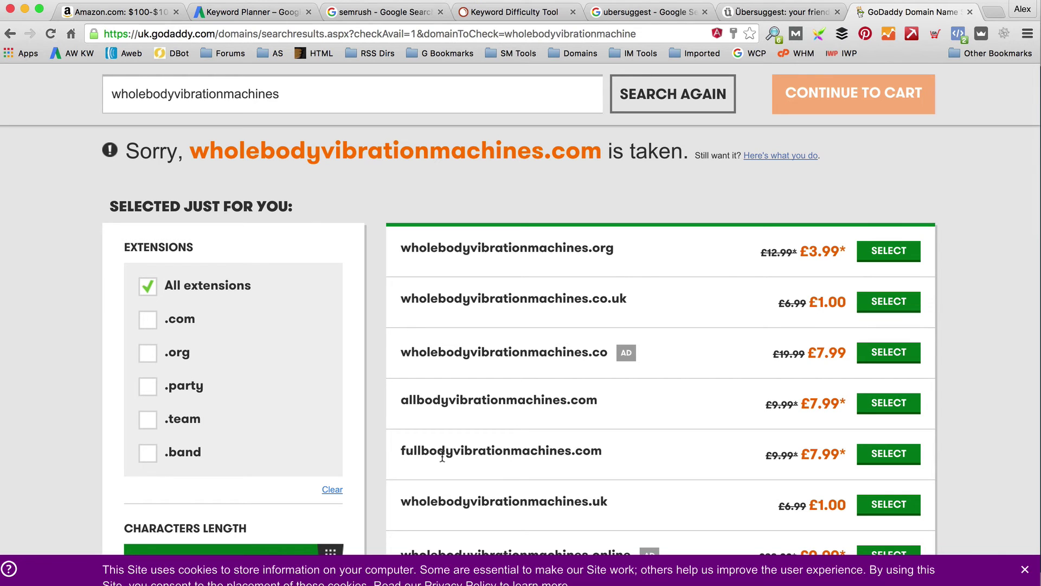
{"action": "left_click_drag", "start_coordinate": [402, 451], "coordinate": [566, 450]}
- Switch to SEMrush, change the first keyword to "full body vibration machines" and show the difficulty of both keywords
{"action": "left_click", "coordinate": [507, 13]}
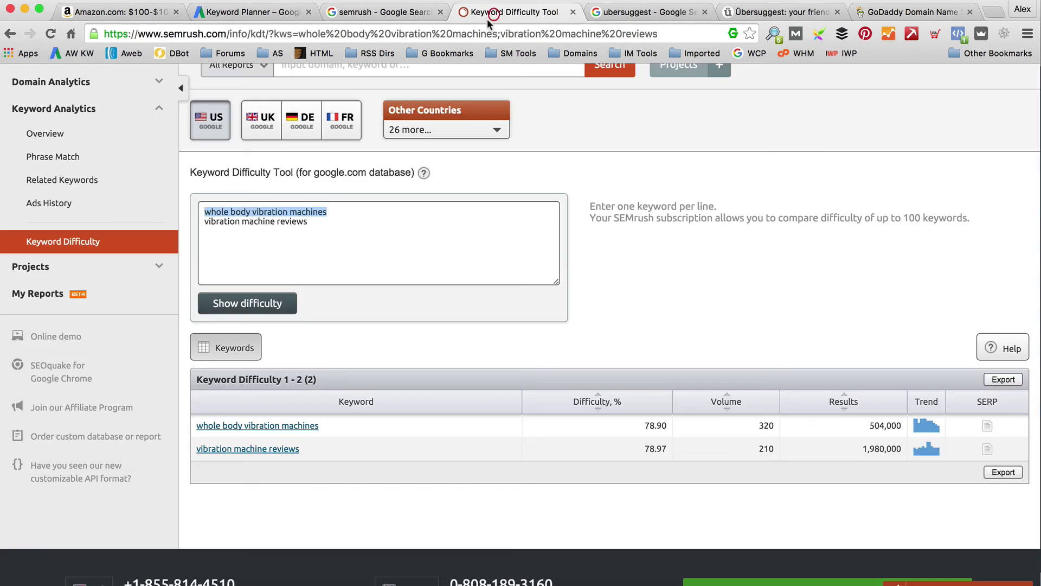
{"action": "left_click_drag", "start_coordinate": [222, 212], "coordinate": [184, 209]}
{"action": "type", "text": "full"}
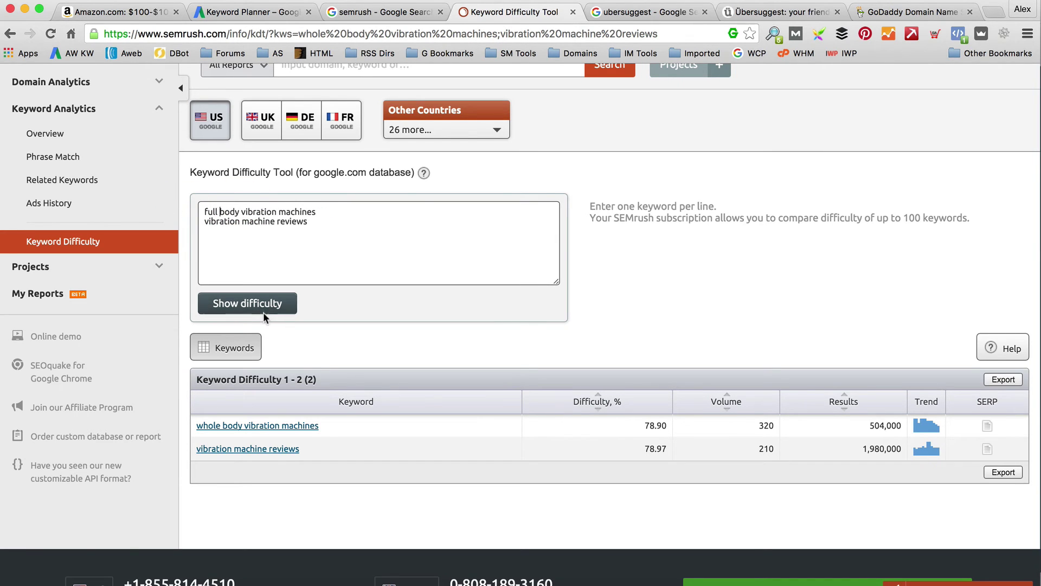
{"action": "left_click", "coordinate": [263, 312]}
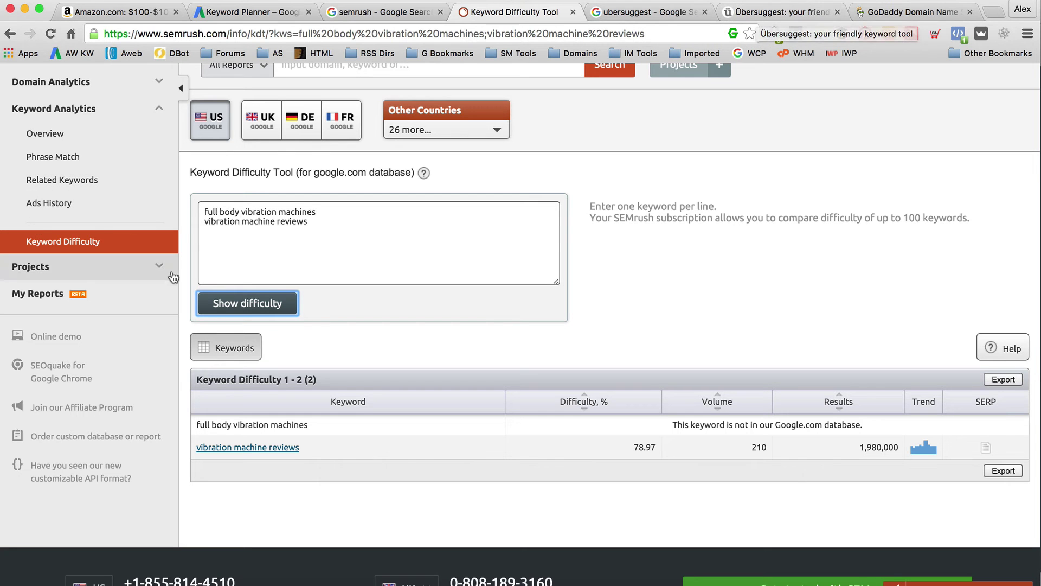
{"action": "scroll", "coordinate": [512, 80], "scroll_direction": "up", "scroll_amount": 1}
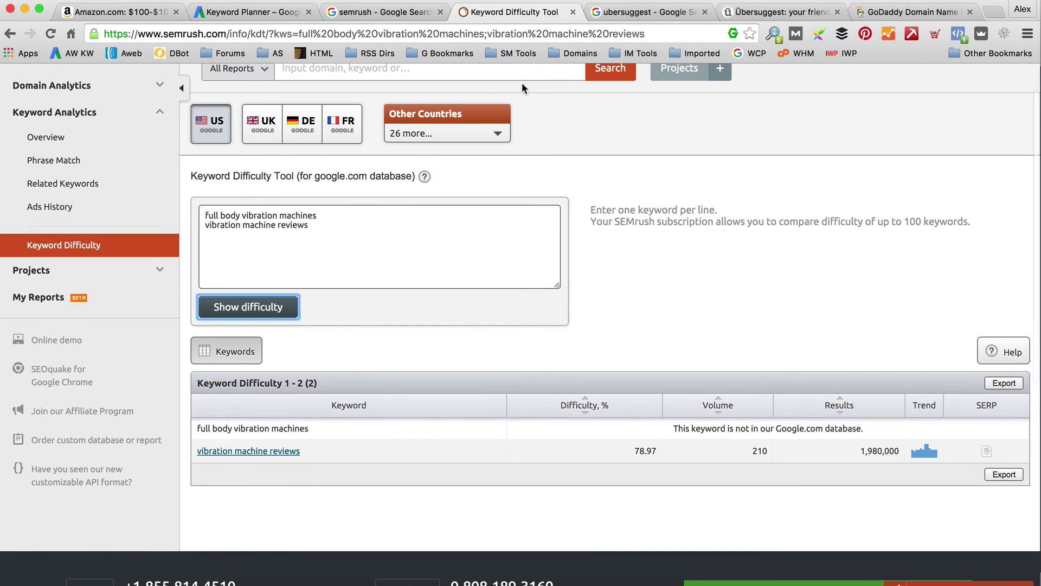
- Return to GoDaddy and examine the full list of alternative domain names and their prices
{"action": "left_click", "coordinate": [896, 15]}
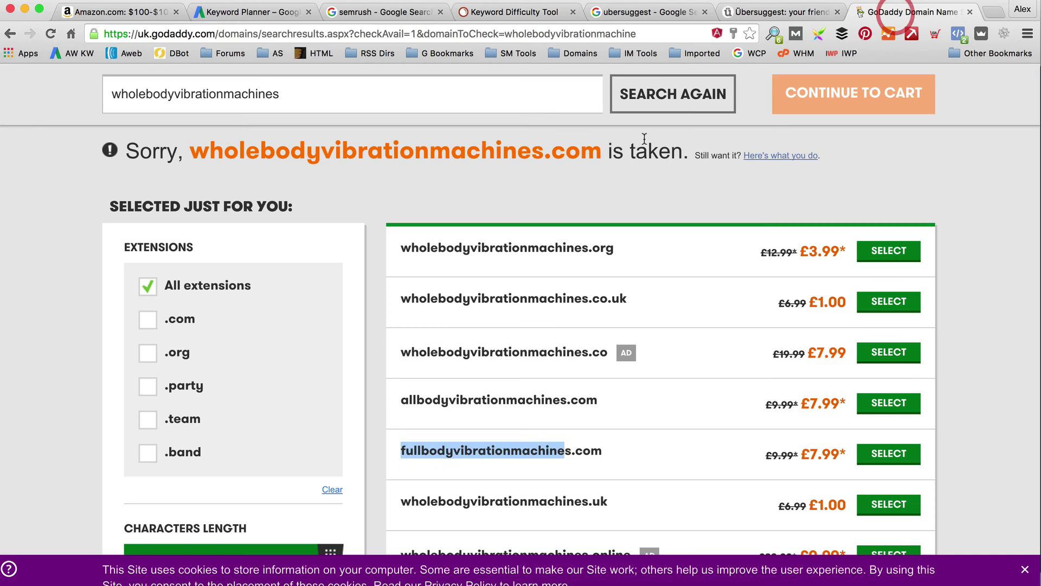
{"action": "scroll", "coordinate": [667, 230], "scroll_direction": "down", "scroll_amount": 3}
{"action": "scroll", "coordinate": [673, 222], "scroll_direction": "down", "scroll_amount": 3}
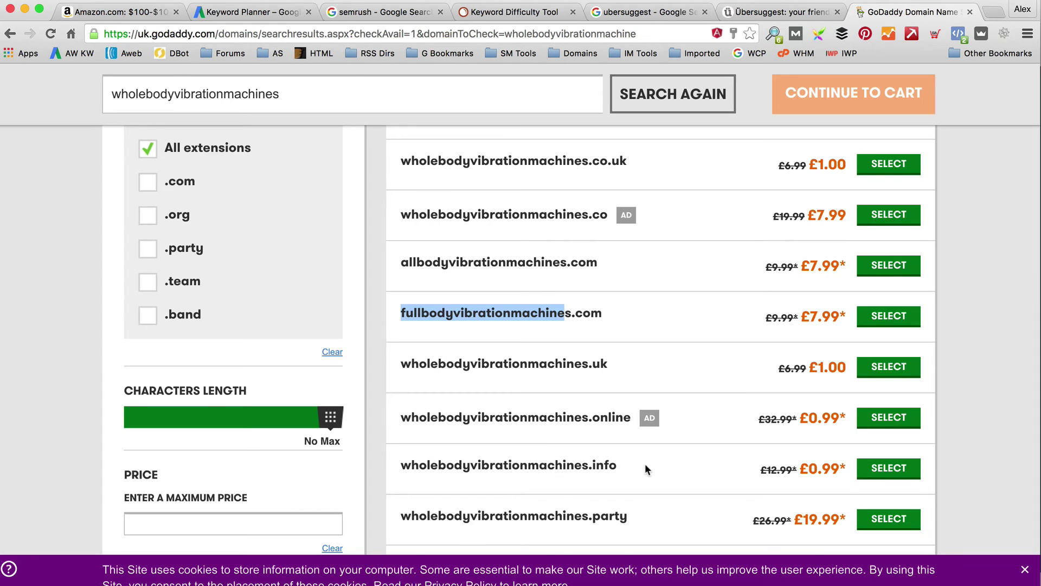
{"action": "scroll", "coordinate": [643, 464], "scroll_direction": "down", "scroll_amount": 3}
{"action": "scroll", "coordinate": [654, 435], "scroll_direction": "down", "scroll_amount": 2}
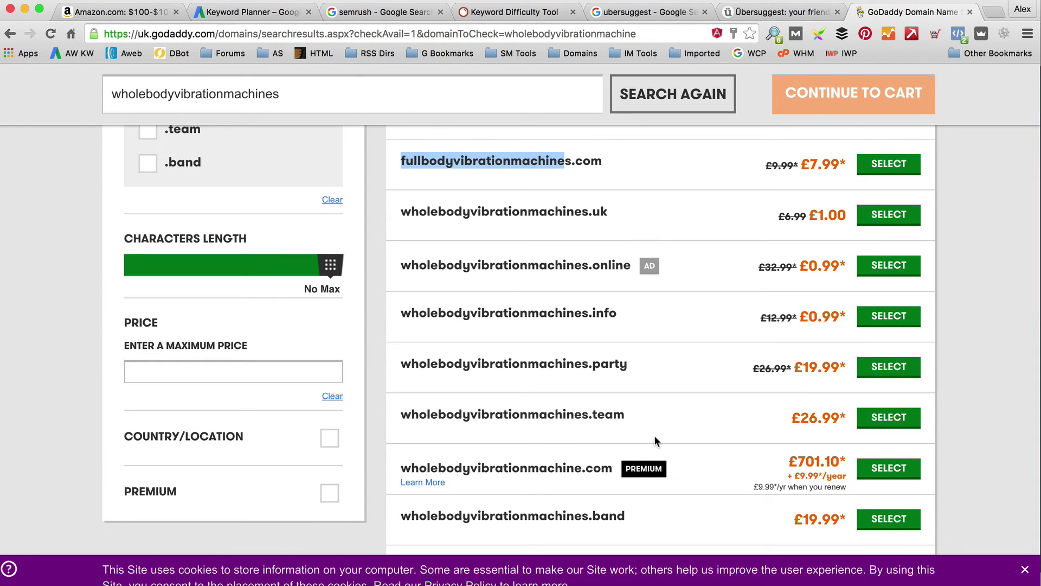
{"action": "scroll", "coordinate": [611, 349], "scroll_direction": "down", "scroll_amount": 3}
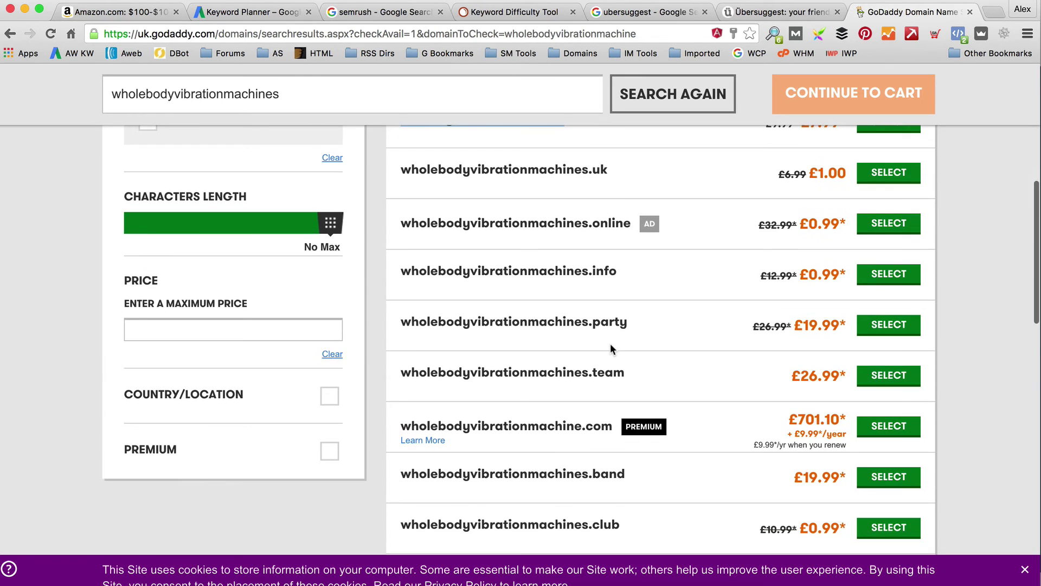
{"action": "scroll", "coordinate": [609, 347], "scroll_direction": "down", "scroll_amount": 4}
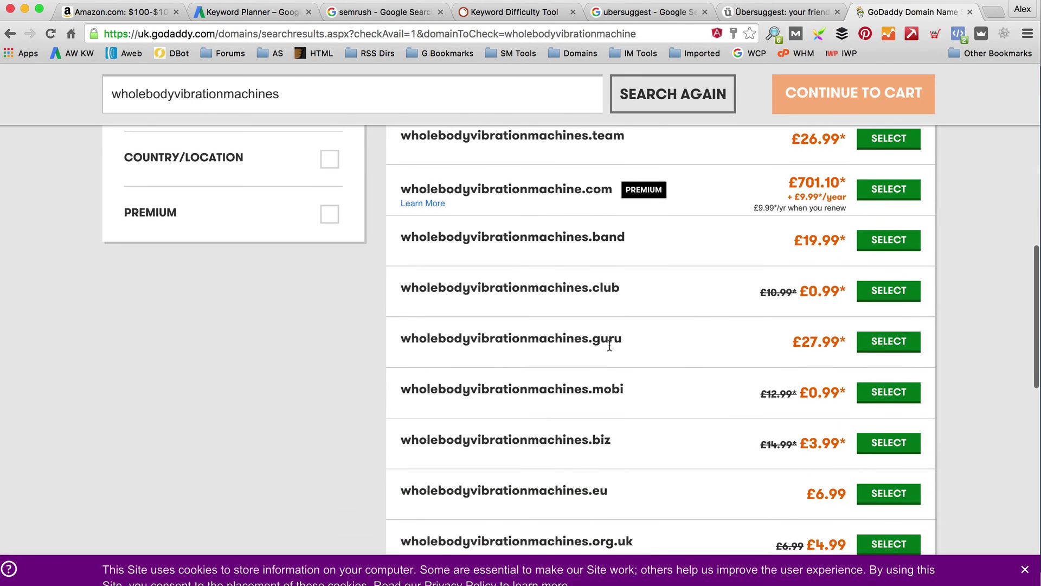
{"action": "scroll", "coordinate": [608, 347], "scroll_direction": "up", "scroll_amount": 8}
{"action": "scroll", "coordinate": [606, 349], "scroll_direction": "up", "scroll_amount": 7}
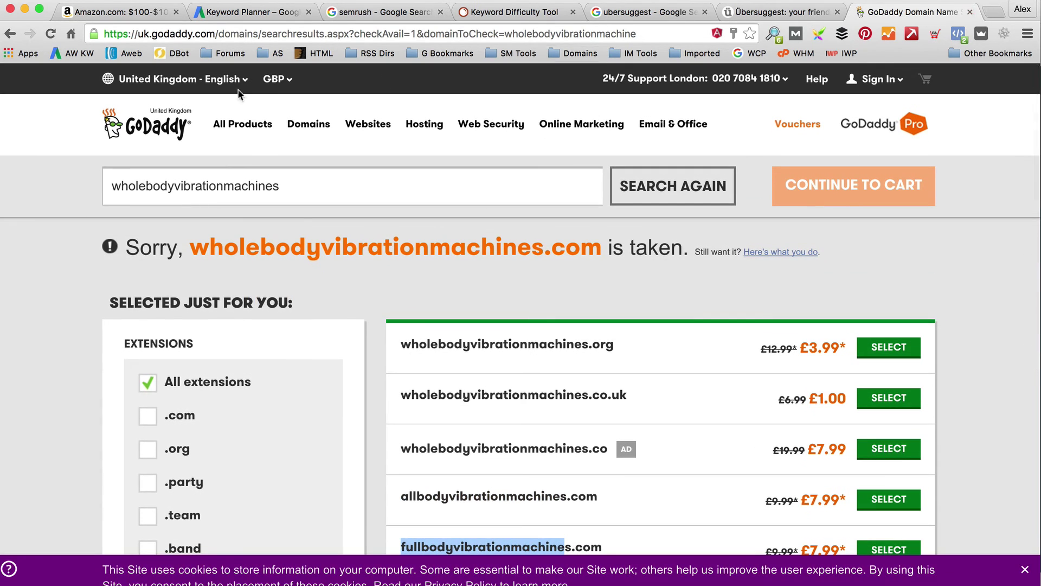
- Search Google for "whole body virbration machine" in a new browser tab
{"action": "left_click", "coordinate": [988, 16]}
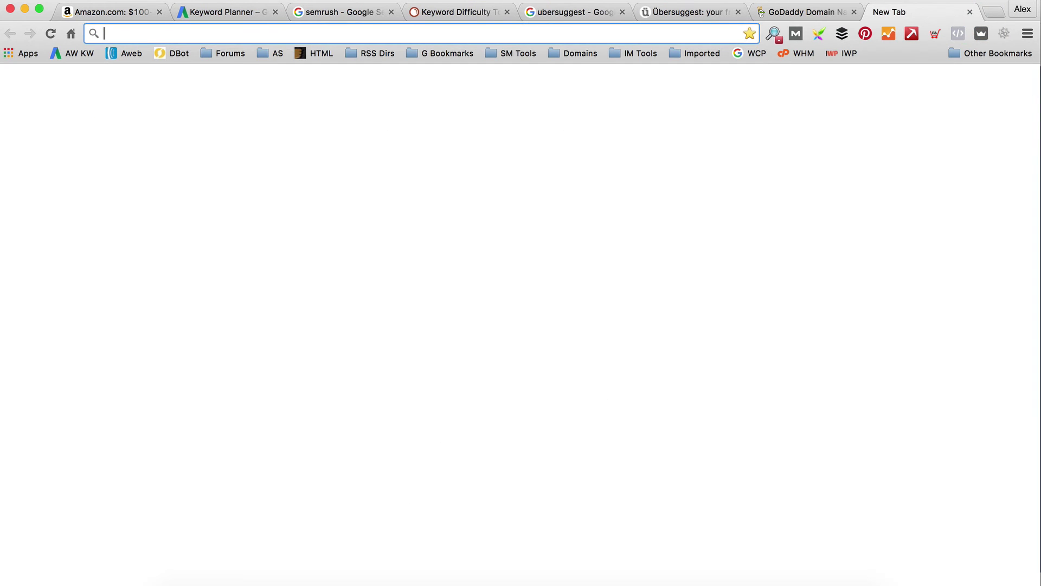
{"action": "type", "text": "whole body br"}
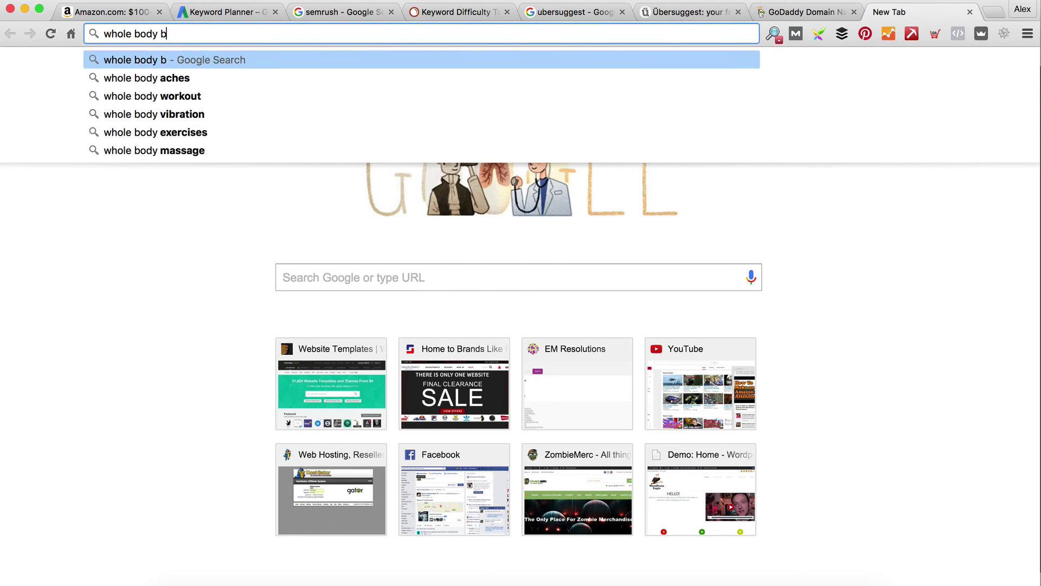
{"action": "key", "text": "BackSpace"}
{"action": "key", "text": "BackSpace"}
{"action": "type", "text": "vir"}
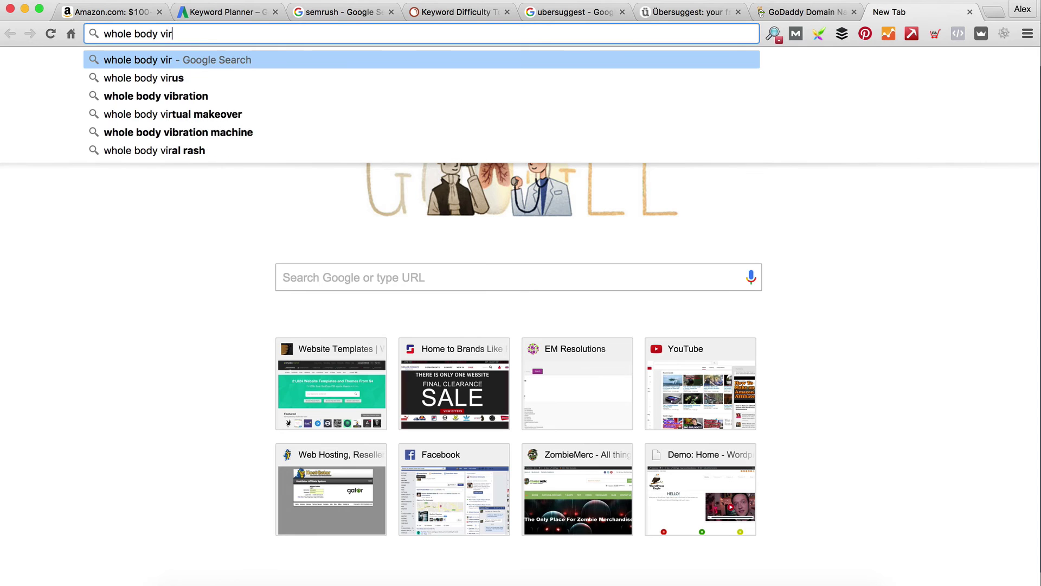
{"action": "type", "text": "bration machine"}
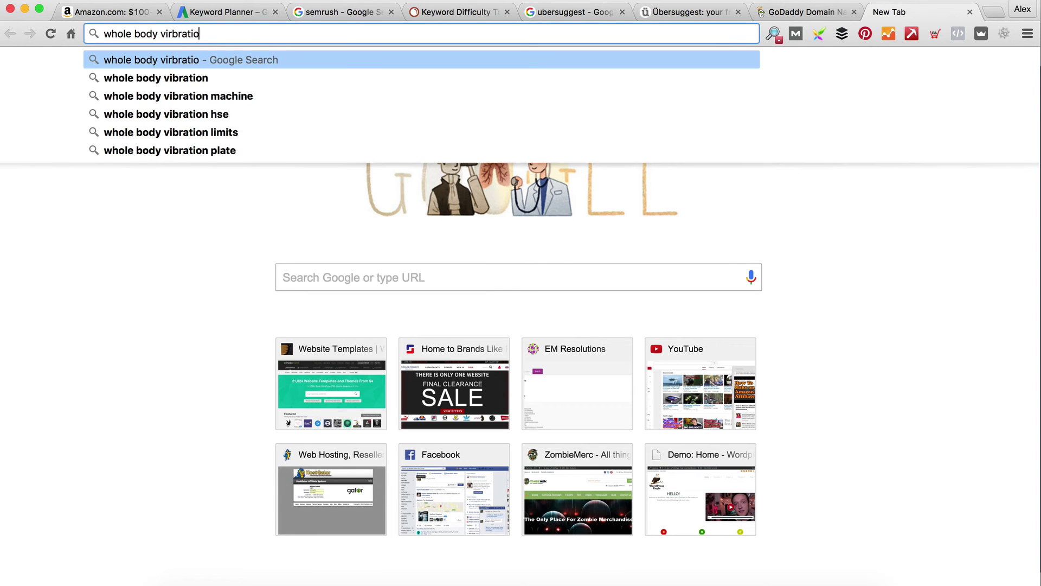
{"action": "key", "text": "Return"}
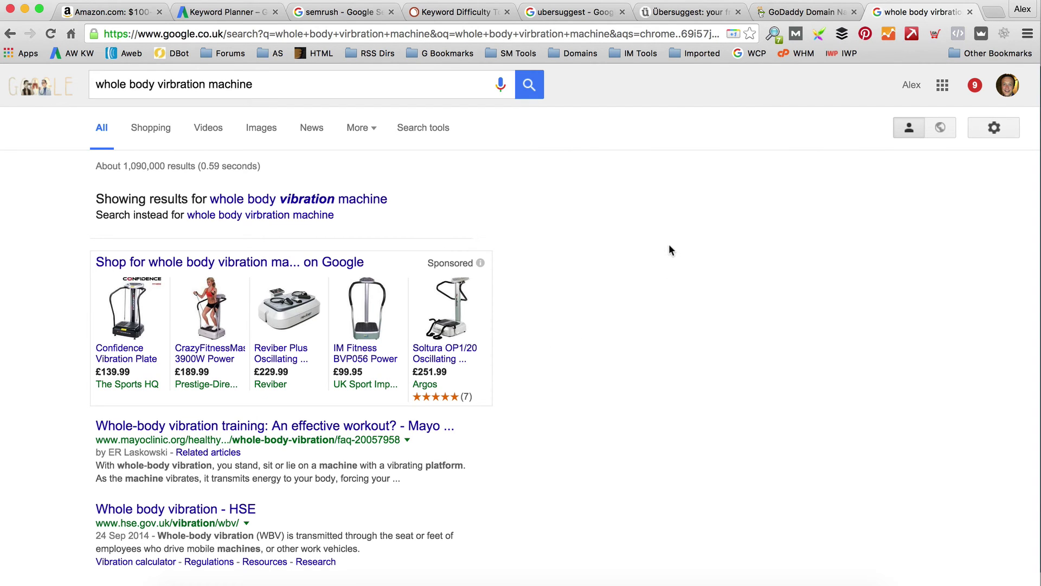
- Open the SEOquake extension's options, enable its global switch for all plugins and return to the Google results
{"action": "left_click", "coordinate": [1005, 33]}
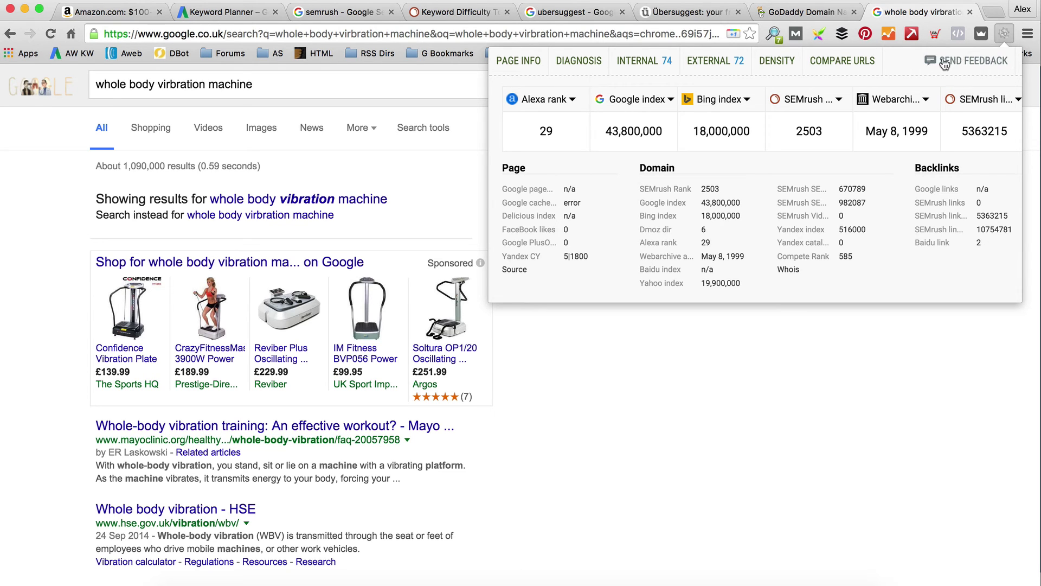
{"action": "right_click", "coordinate": [1003, 35]}
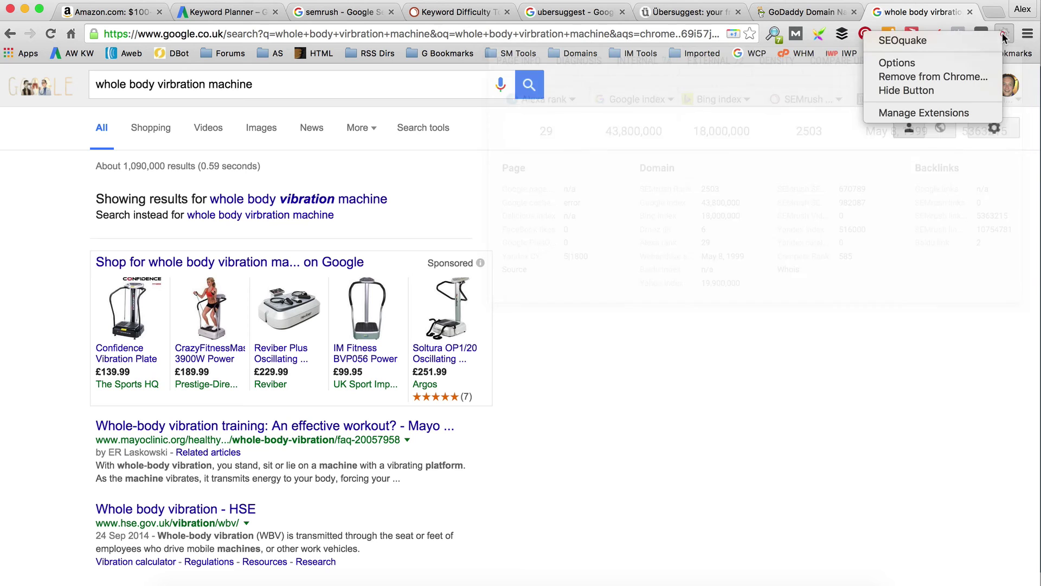
{"action": "left_click", "coordinate": [961, 65]}
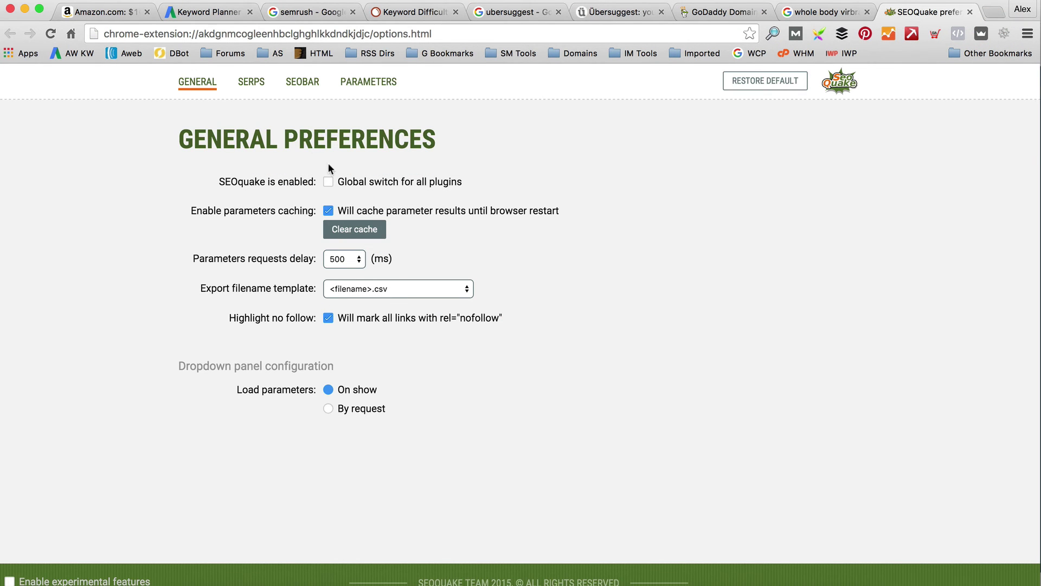
{"action": "left_click", "coordinate": [328, 181]}
{"action": "left_click", "coordinate": [827, 12]}
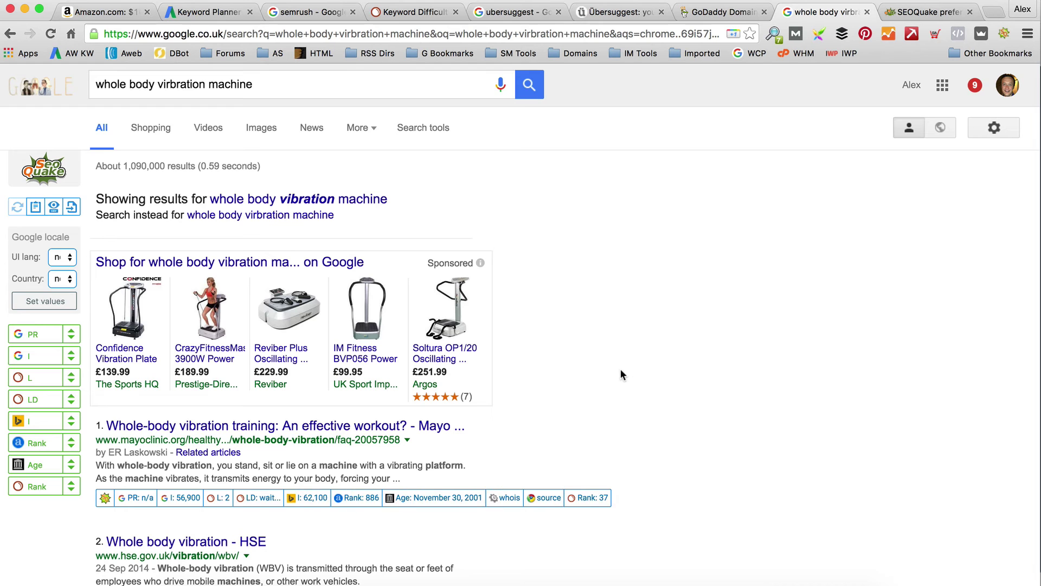
- Examine the SEOquake metrics of the ranking pages in the Google results, down to the YouTube videos
{"action": "scroll", "coordinate": [621, 372], "scroll_direction": "down", "scroll_amount": 1}
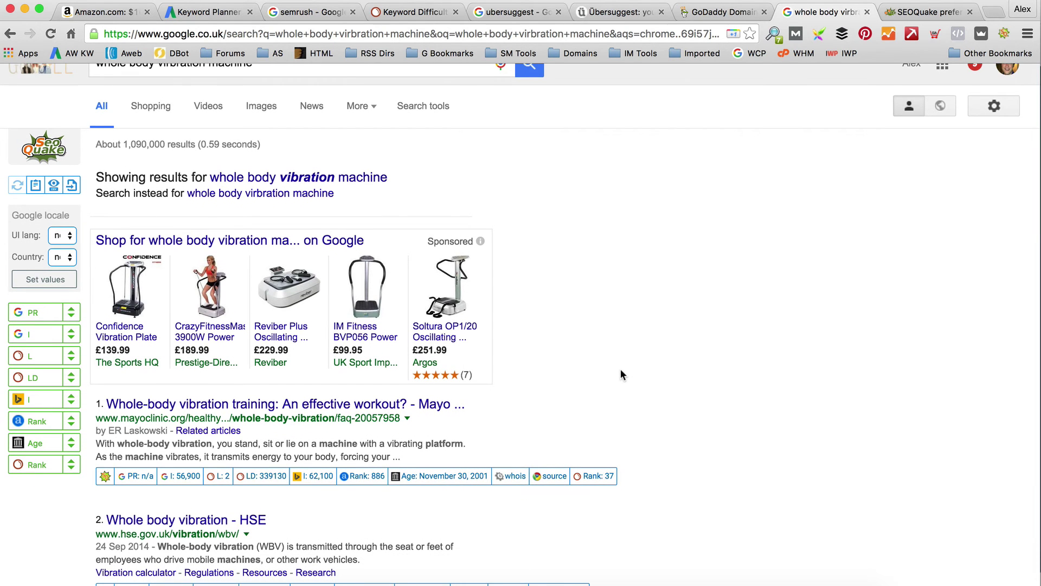
{"action": "scroll", "coordinate": [620, 375], "scroll_direction": "down", "scroll_amount": 5}
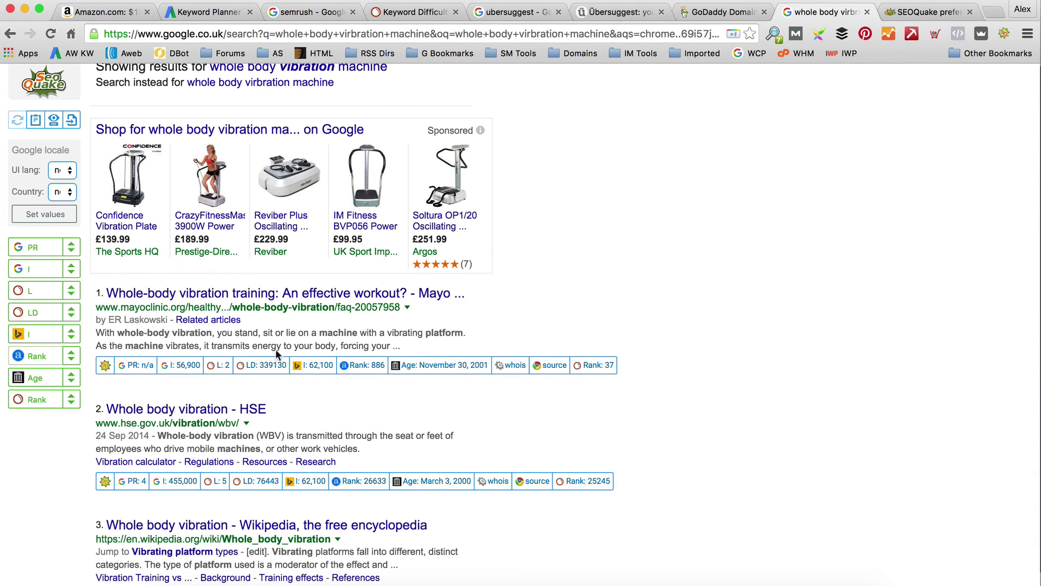
{"action": "scroll", "coordinate": [226, 337], "scroll_direction": "down", "scroll_amount": 1}
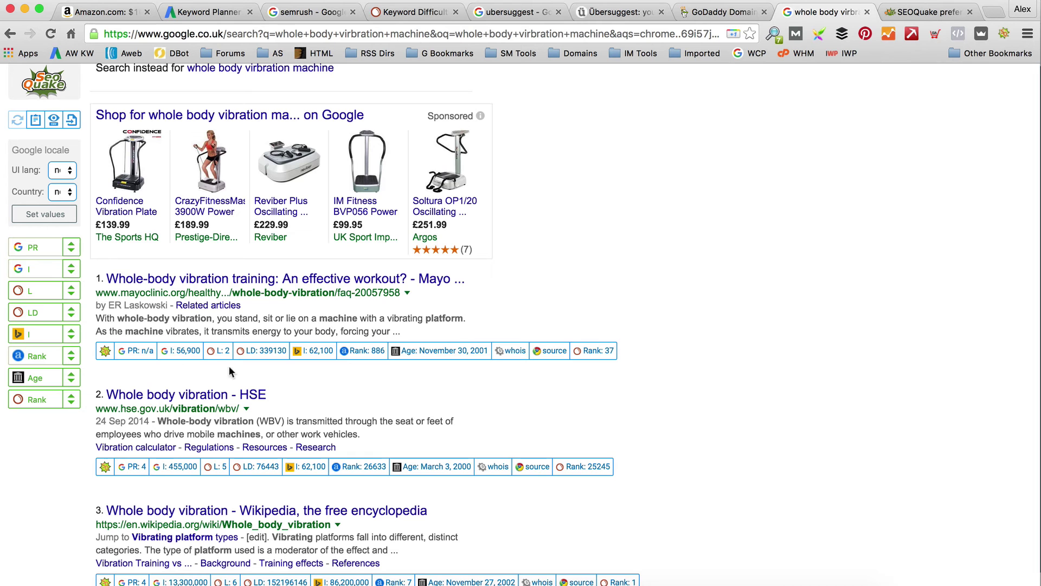
{"action": "scroll", "coordinate": [252, 366], "scroll_direction": "down", "scroll_amount": 1}
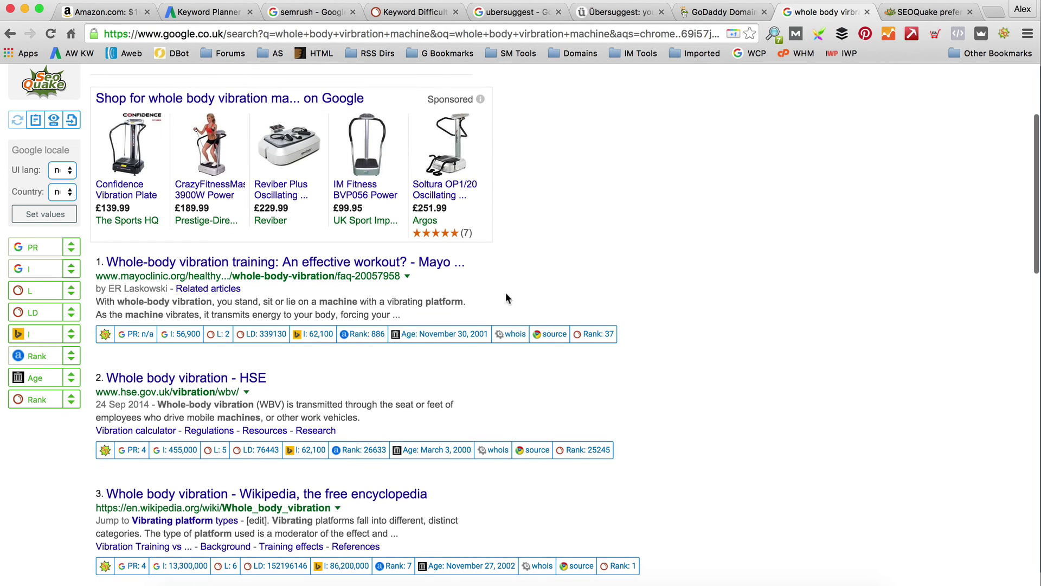
{"action": "scroll", "coordinate": [546, 268], "scroll_direction": "down", "scroll_amount": 3}
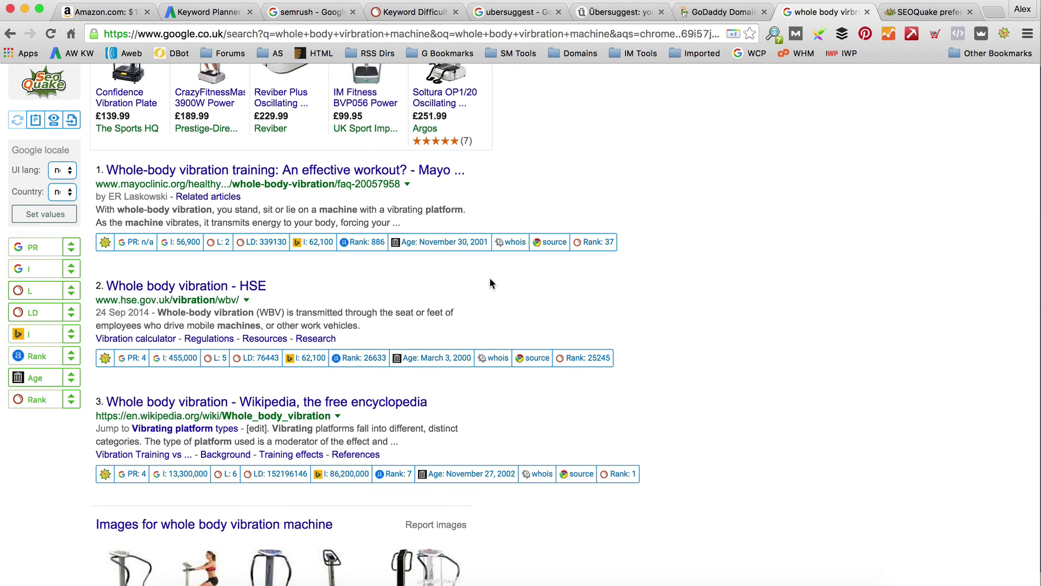
{"action": "scroll", "coordinate": [488, 279], "scroll_direction": "down", "scroll_amount": 5}
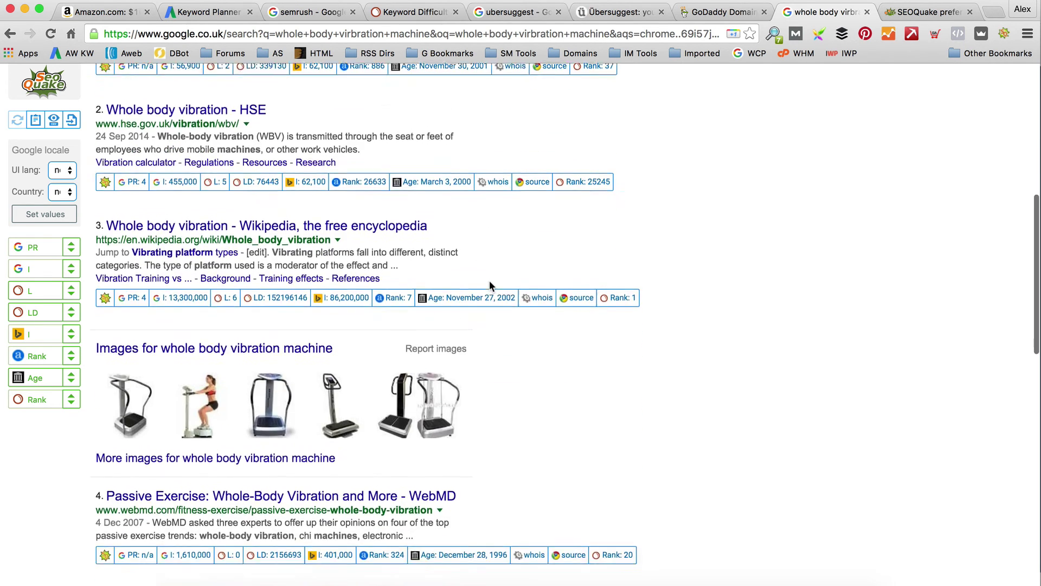
{"action": "scroll", "coordinate": [490, 283], "scroll_direction": "down", "scroll_amount": 5}
{"action": "scroll", "coordinate": [490, 285], "scroll_direction": "down", "scroll_amount": 4}
{"action": "scroll", "coordinate": [490, 286], "scroll_direction": "down", "scroll_amount": 1}
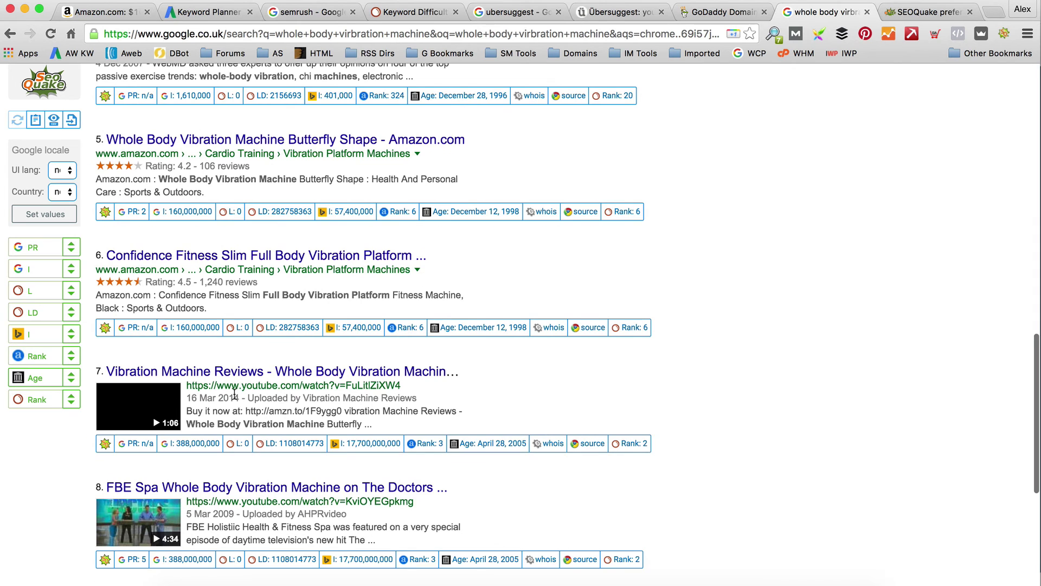
{"action": "scroll", "coordinate": [234, 392], "scroll_direction": "down", "scroll_amount": 1}
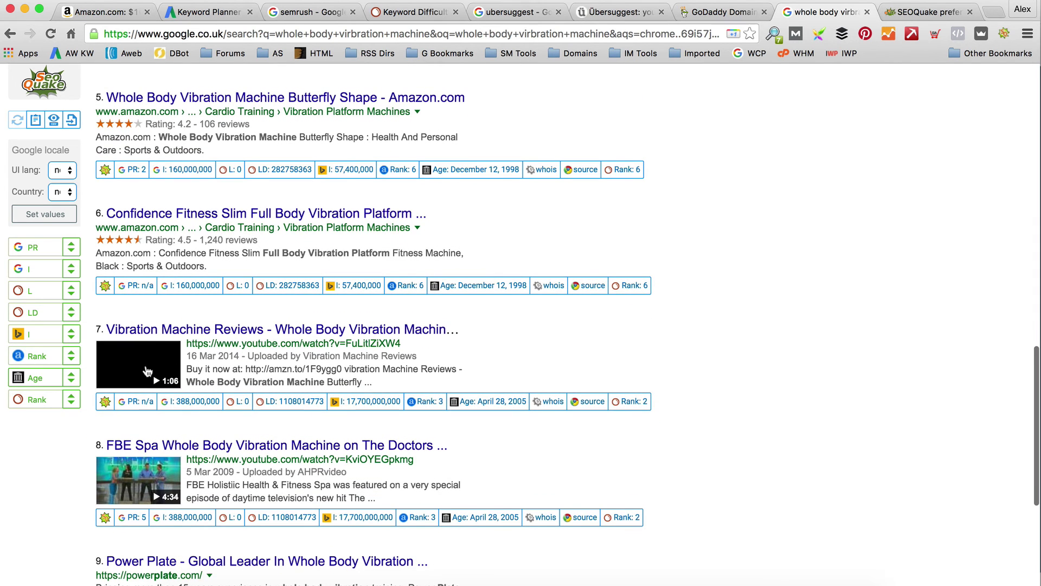
- Sample the "Vibration Machine Reviews" YouTube video from about 0:08, close it and look through the remaining Google results
{"action": "left_click", "coordinate": [147, 371]}
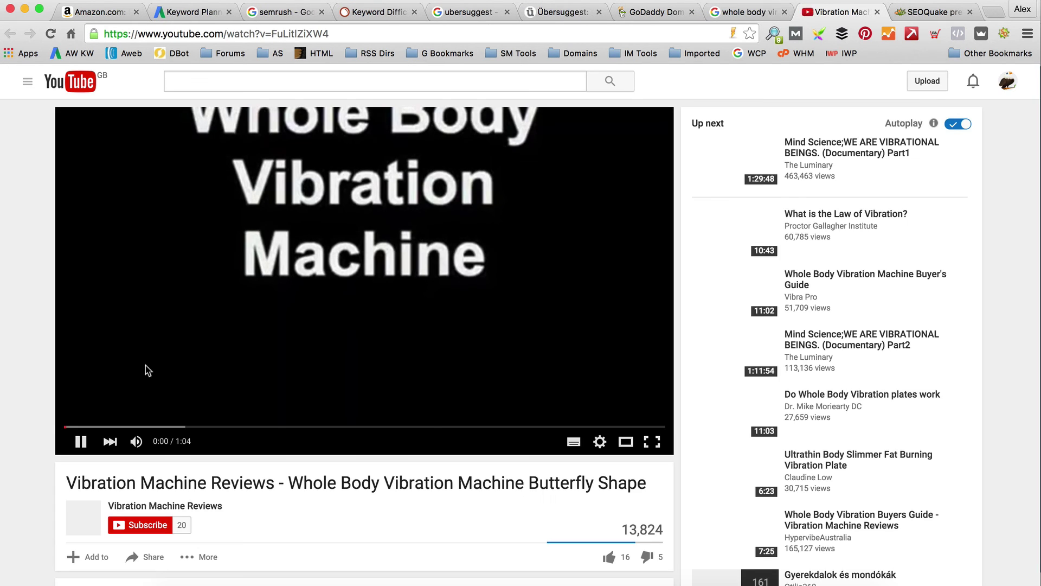
{"action": "left_click", "coordinate": [142, 427]}
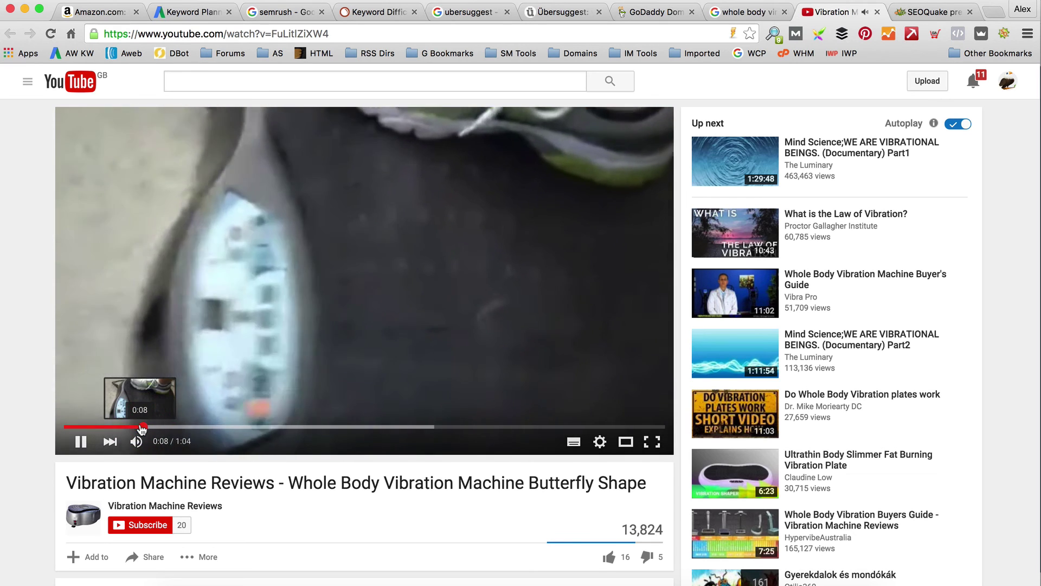
{"action": "left_click", "coordinate": [81, 440]}
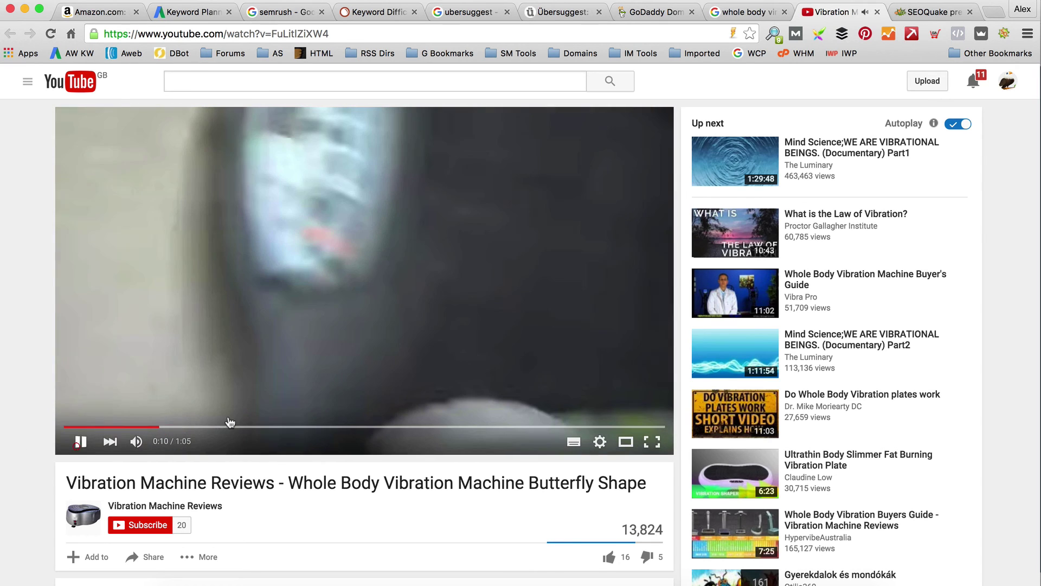
{"action": "left_click", "coordinate": [878, 12]}
{"action": "scroll", "coordinate": [332, 325], "scroll_direction": "down", "scroll_amount": 5}
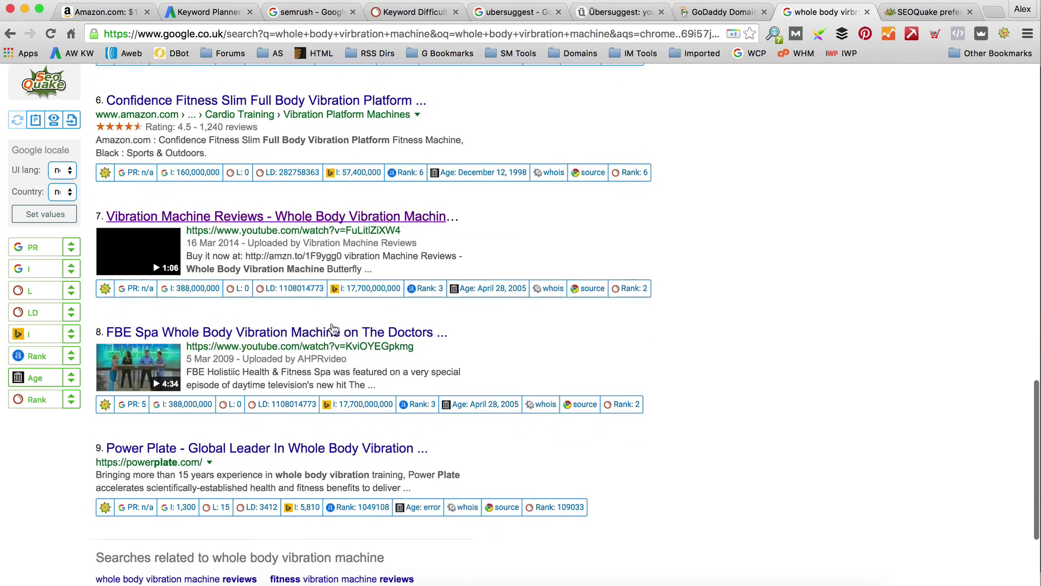
{"action": "scroll", "coordinate": [333, 325], "scroll_direction": "down", "scroll_amount": 1}
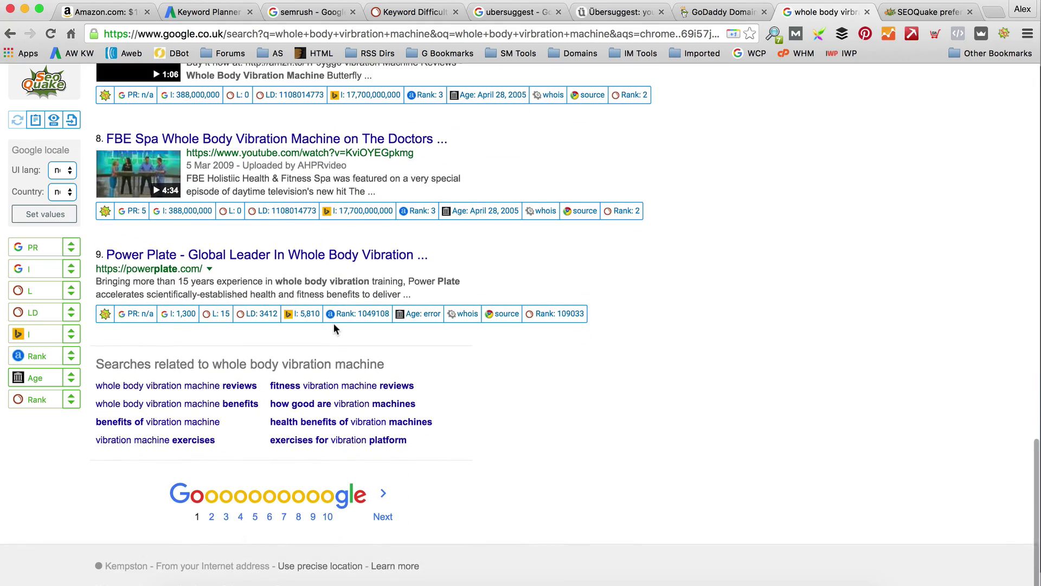
- Extend the Google query to "whole body virbration machine reviews" and run the search
{"action": "scroll", "coordinate": [334, 324], "scroll_direction": "up", "scroll_amount": 4}
{"action": "scroll", "coordinate": [333, 326], "scroll_direction": "up", "scroll_amount": 10}
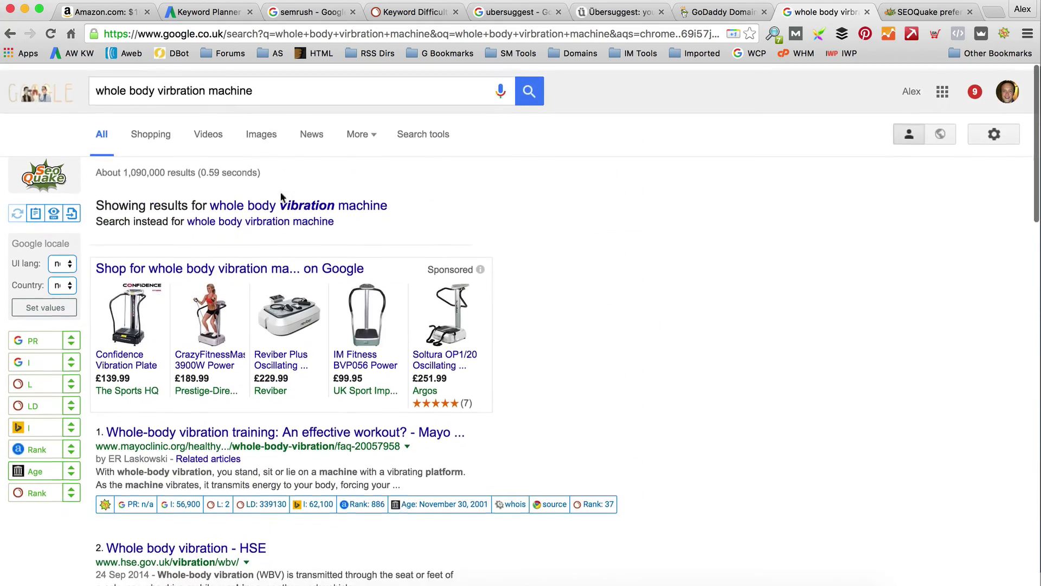
{"action": "left_click", "coordinate": [286, 85]}
{"action": "type", "text": "reviews"}
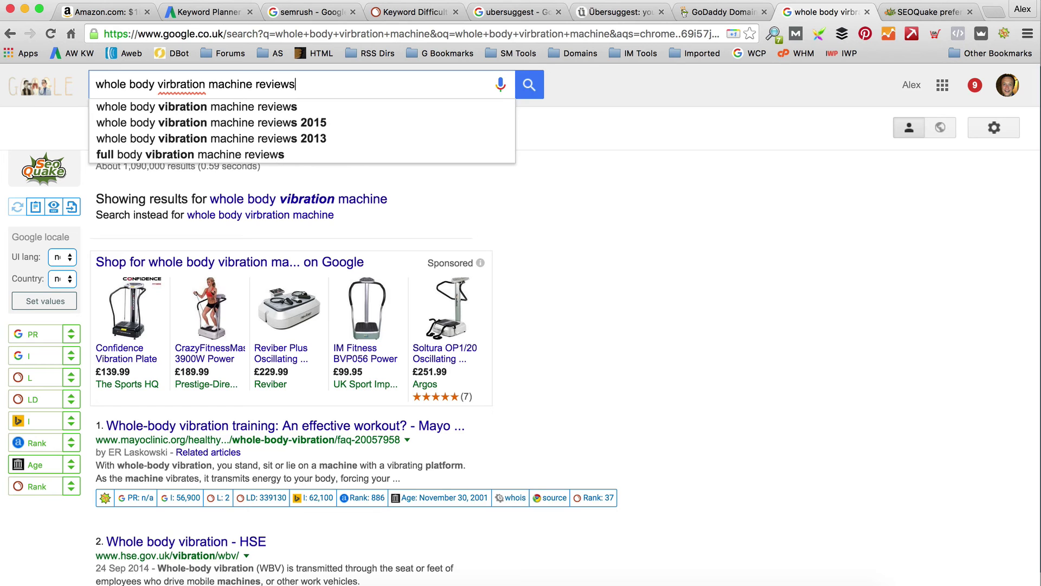
{"action": "key", "text": "Return"}
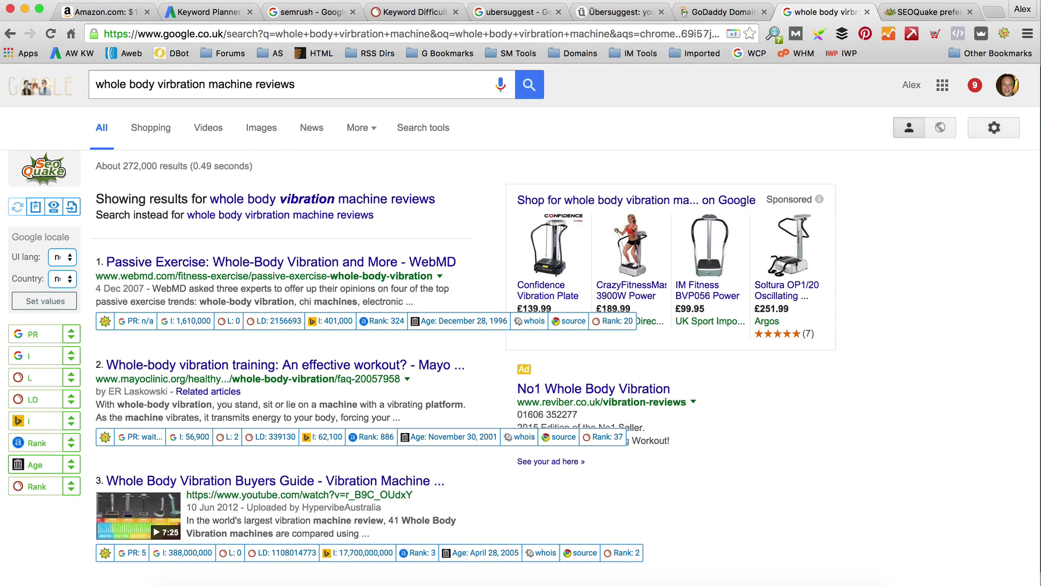
- Show results for the corrected query "whole body vibration machine reviews" and examine the SEOquake metrics of the ranking pages
{"action": "left_click", "coordinate": [282, 199]}
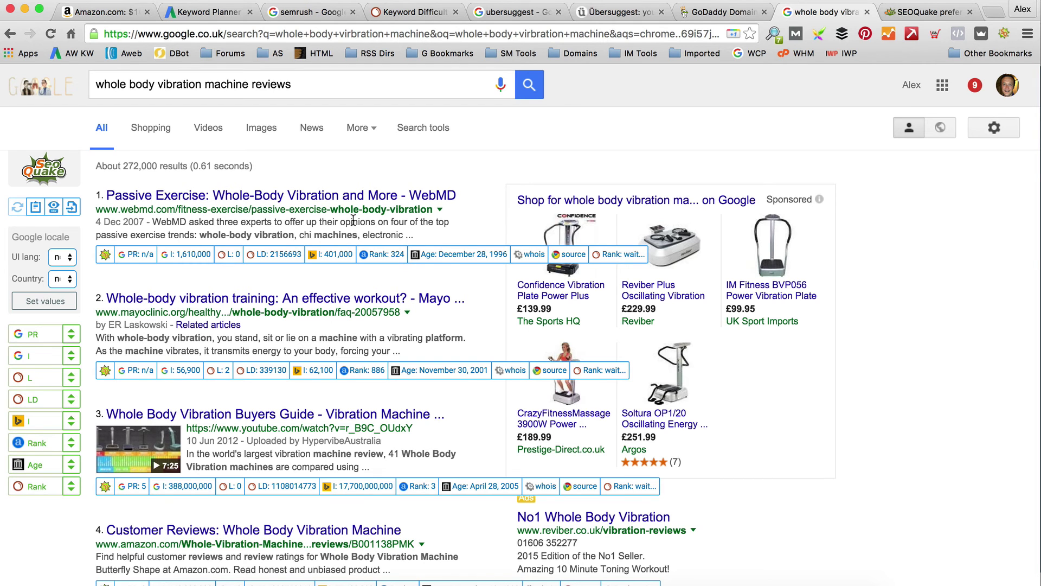
{"action": "scroll", "coordinate": [353, 221], "scroll_direction": "down", "scroll_amount": 1}
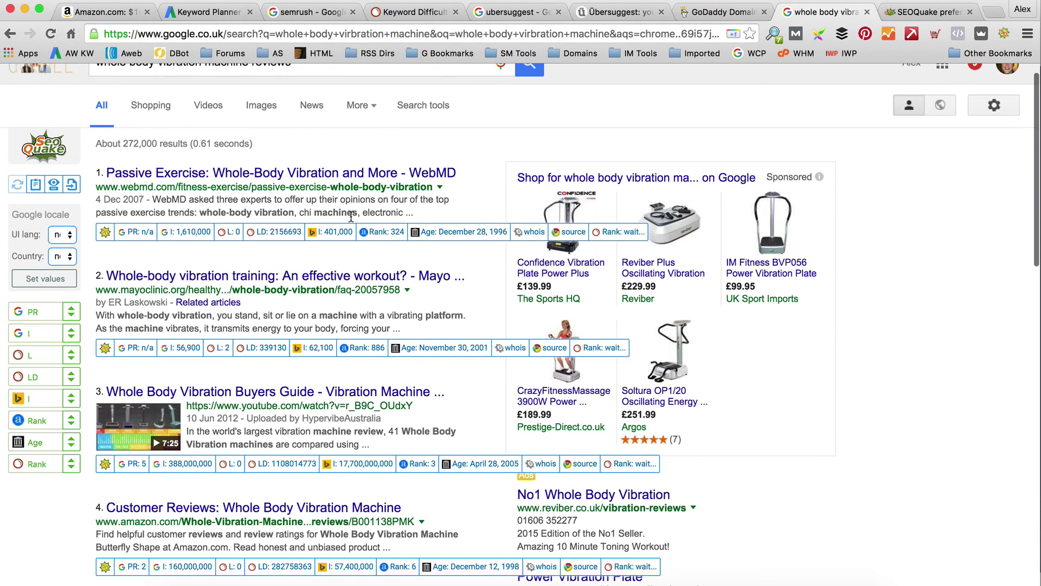
{"action": "scroll", "coordinate": [358, 218], "scroll_direction": "down", "scroll_amount": 5}
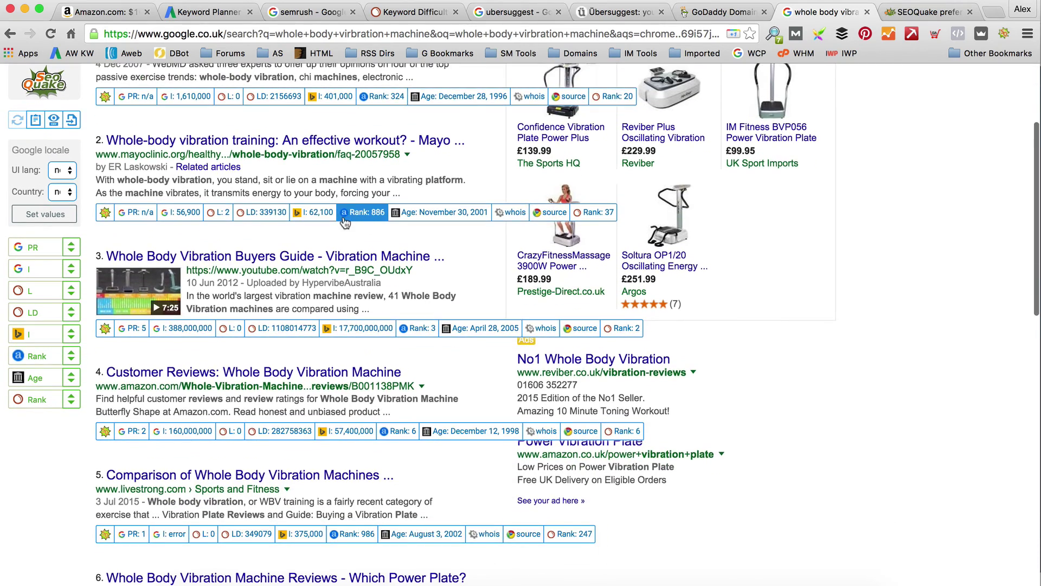
{"action": "scroll", "coordinate": [359, 221], "scroll_direction": "down", "scroll_amount": 4}
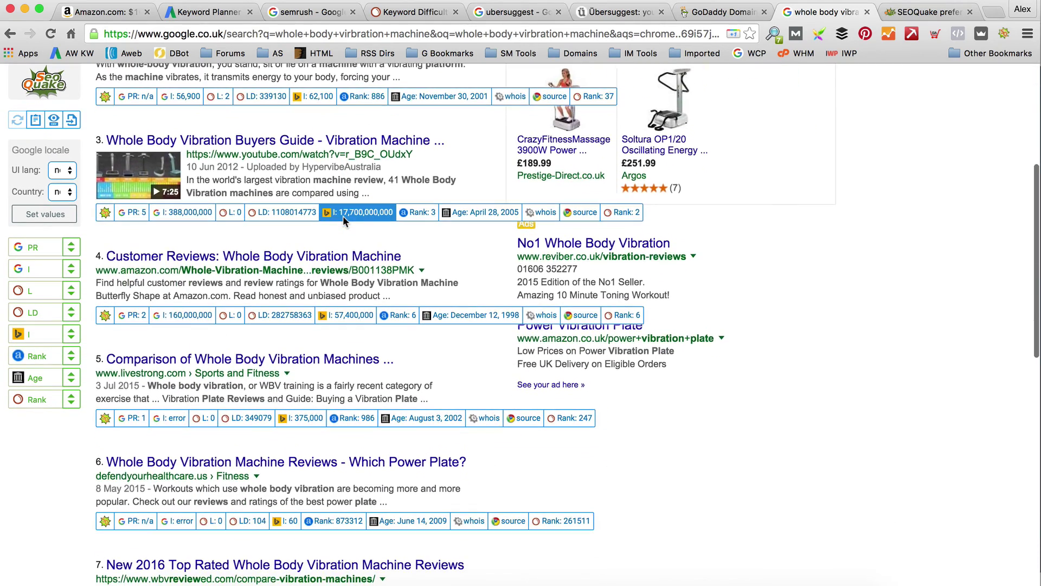
{"action": "scroll", "coordinate": [343, 220], "scroll_direction": "down", "scroll_amount": 3}
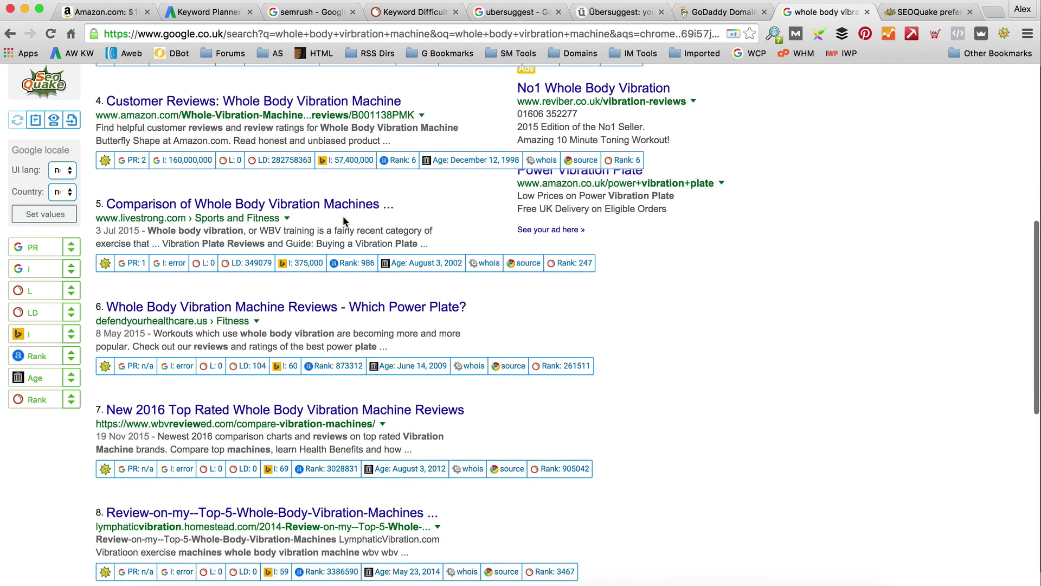
{"action": "scroll", "coordinate": [344, 219], "scroll_direction": "down", "scroll_amount": 2}
{"action": "scroll", "coordinate": [344, 217], "scroll_direction": "down", "scroll_amount": 2}
{"action": "scroll", "coordinate": [319, 370], "scroll_direction": "down", "scroll_amount": 1}
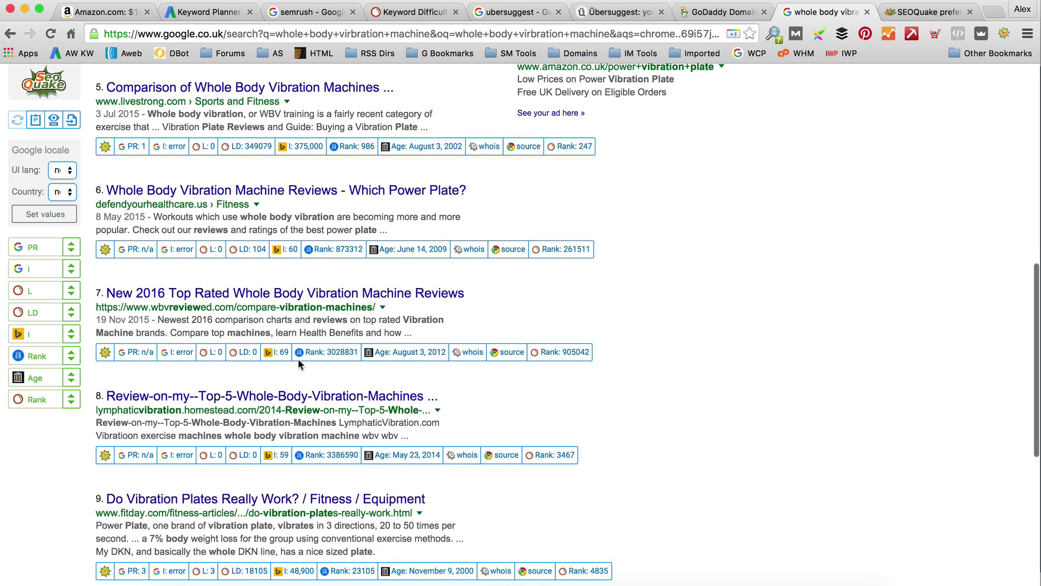
- Open the lymphaticvibration.homestead.com top 5 whole body vibration machines review, skim the page and close it
{"action": "left_click", "coordinate": [252, 399]}
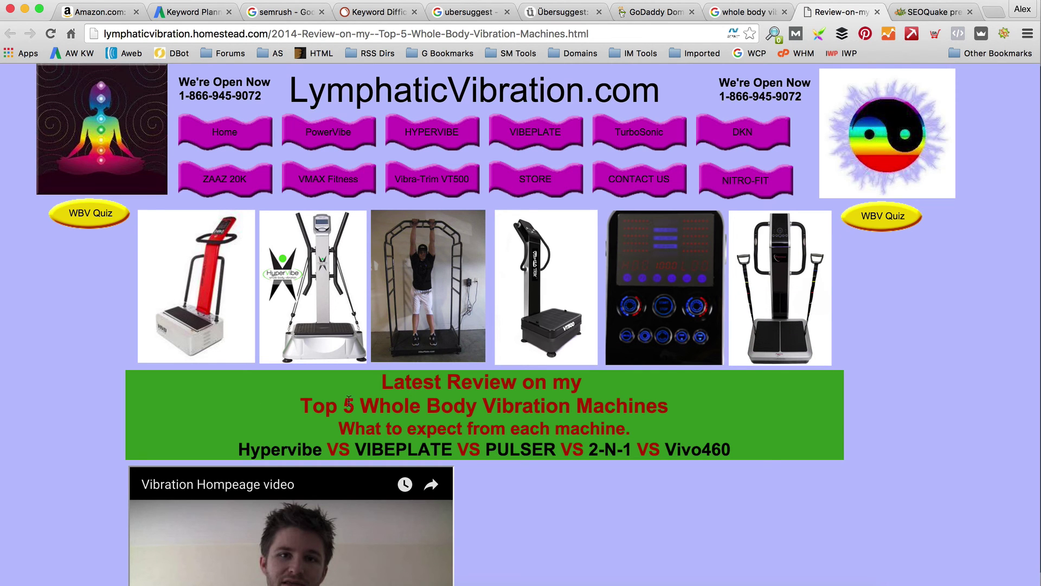
{"action": "scroll", "coordinate": [664, 314], "scroll_direction": "down", "scroll_amount": 7}
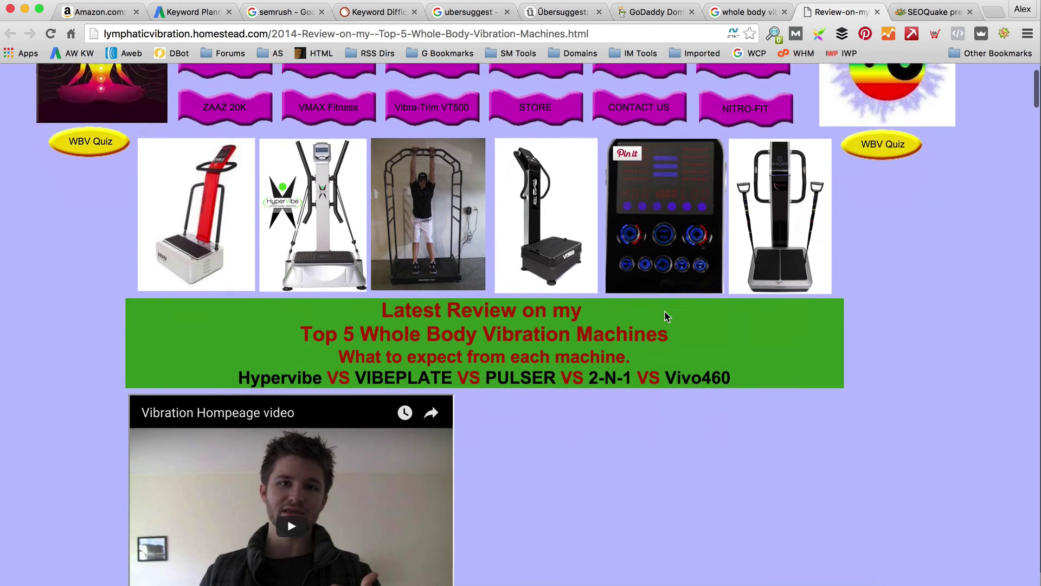
{"action": "scroll", "coordinate": [666, 316], "scroll_direction": "down", "scroll_amount": 15}
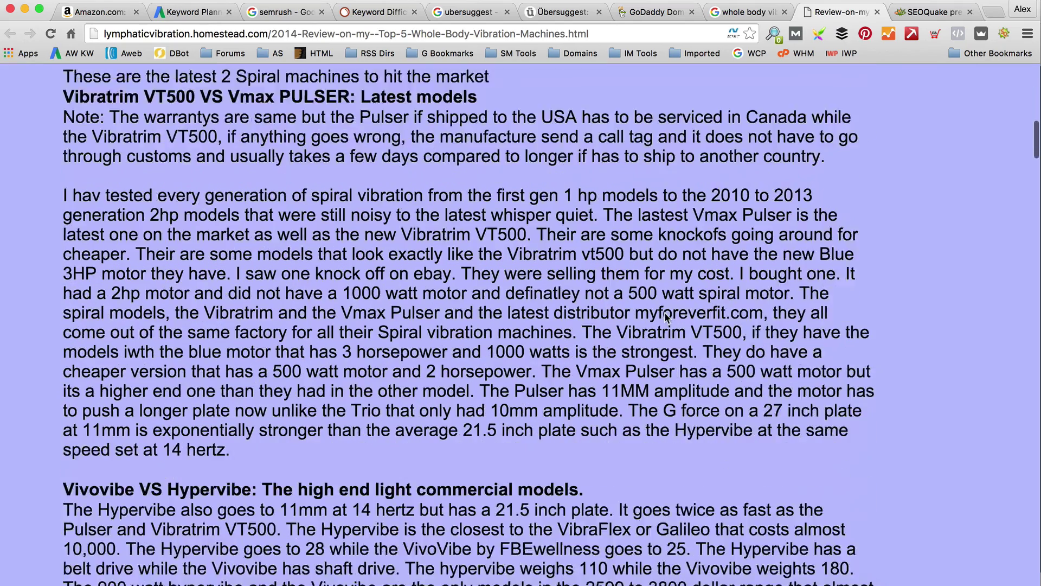
{"action": "scroll", "coordinate": [666, 316], "scroll_direction": "down", "scroll_amount": 16}
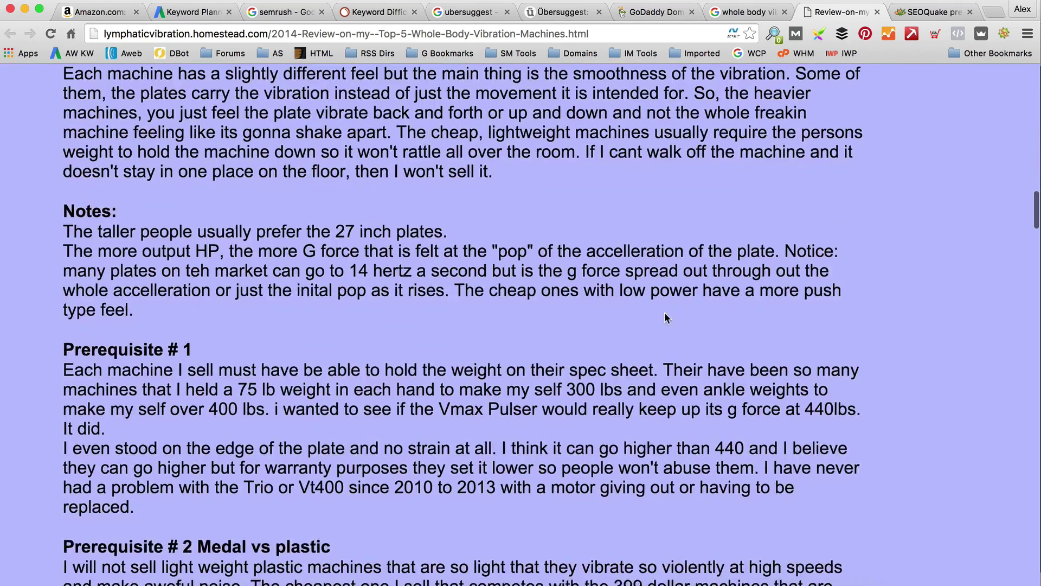
{"action": "scroll", "coordinate": [413, 264], "scroll_direction": "down", "scroll_amount": 1}
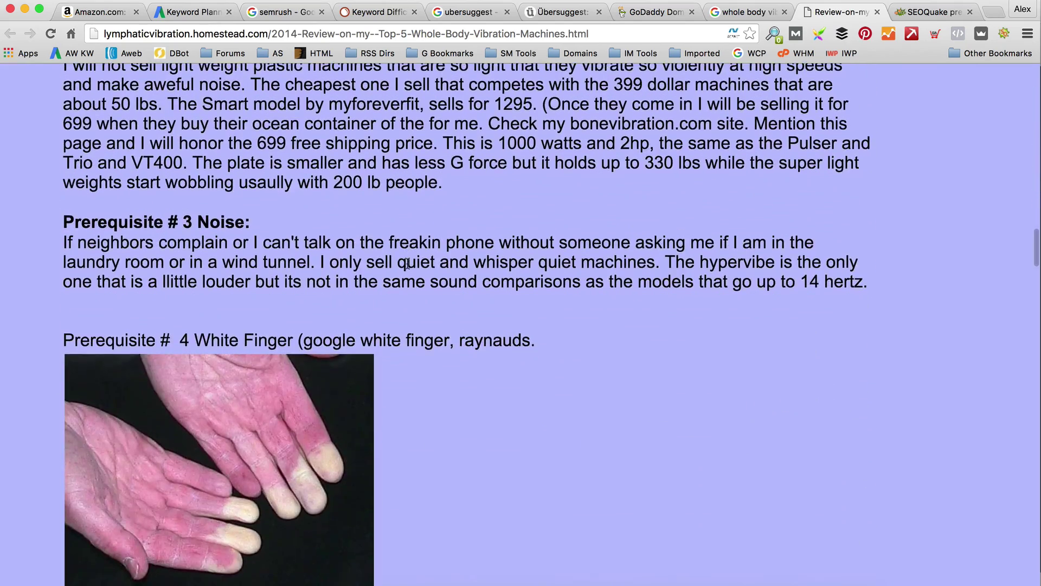
{"action": "scroll", "coordinate": [407, 264], "scroll_direction": "down", "scroll_amount": 1}
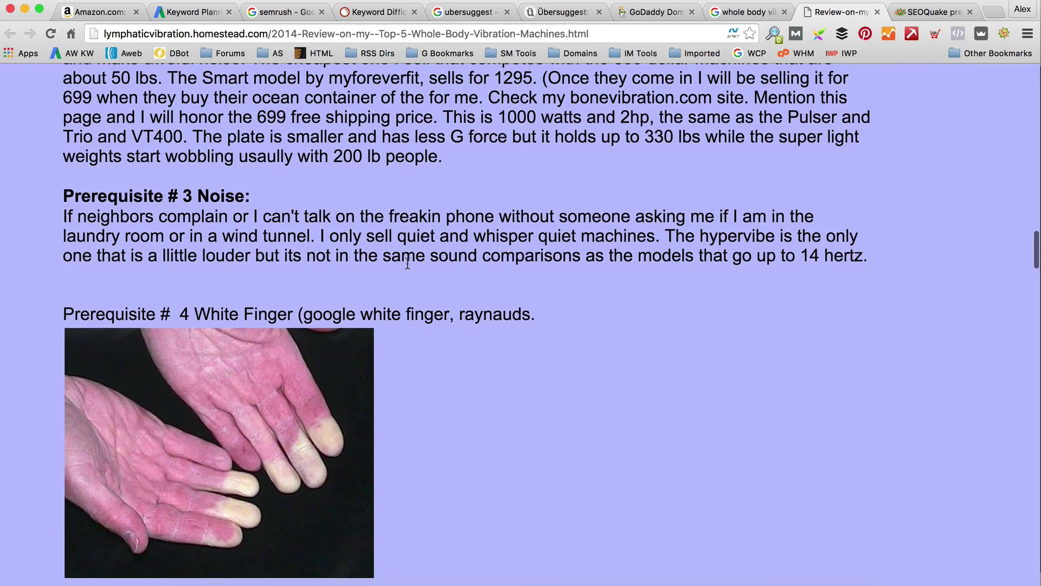
{"action": "scroll", "coordinate": [407, 264], "scroll_direction": "down", "scroll_amount": 15}
{"action": "scroll", "coordinate": [408, 264], "scroll_direction": "down", "scroll_amount": 20}
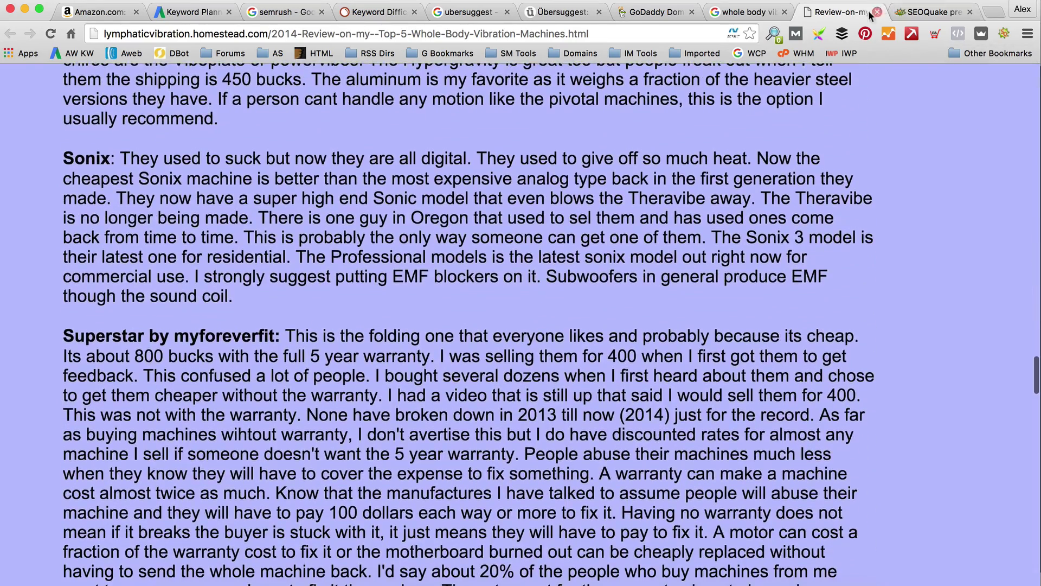
{"action": "left_click", "coordinate": [876, 11]}
- Open the FitDay article "Do Vibration Plates Really Work?" from the Google results, skim it down to the comments and close it
{"action": "scroll", "coordinate": [584, 211], "scroll_direction": "down", "scroll_amount": 10}
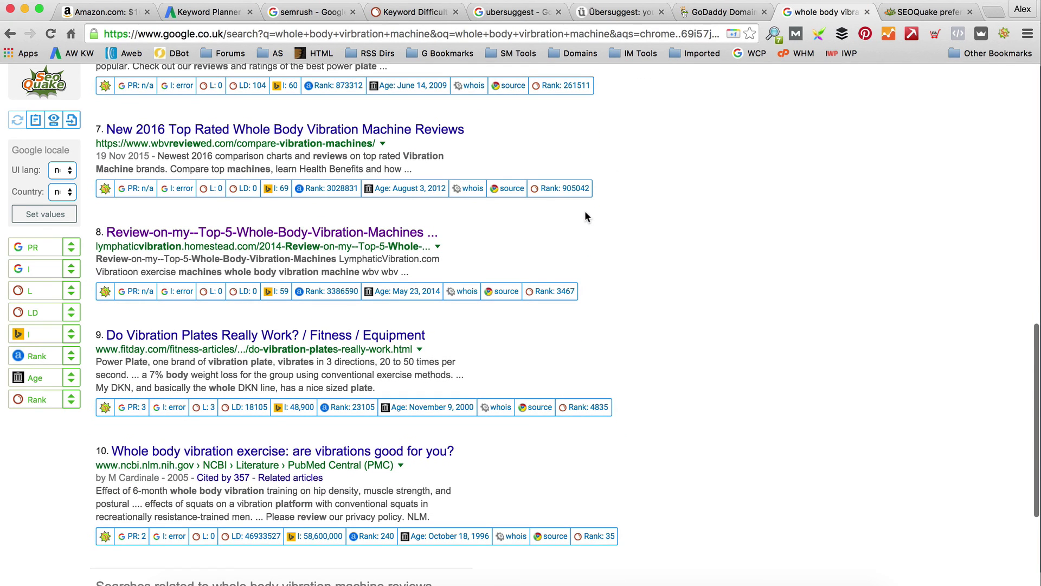
{"action": "left_click", "coordinate": [205, 333]}
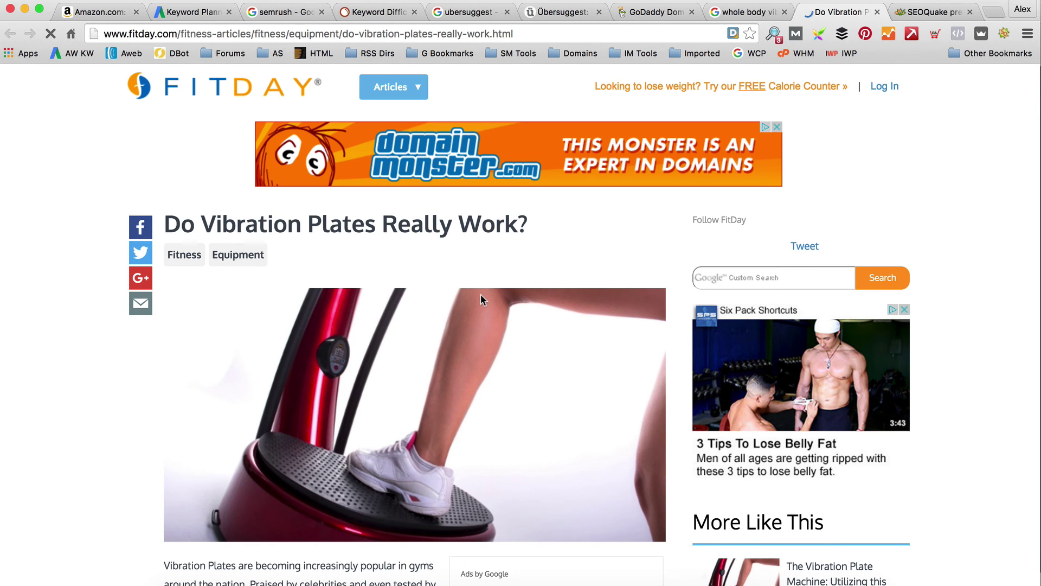
{"action": "scroll", "coordinate": [481, 294], "scroll_direction": "down", "scroll_amount": 8}
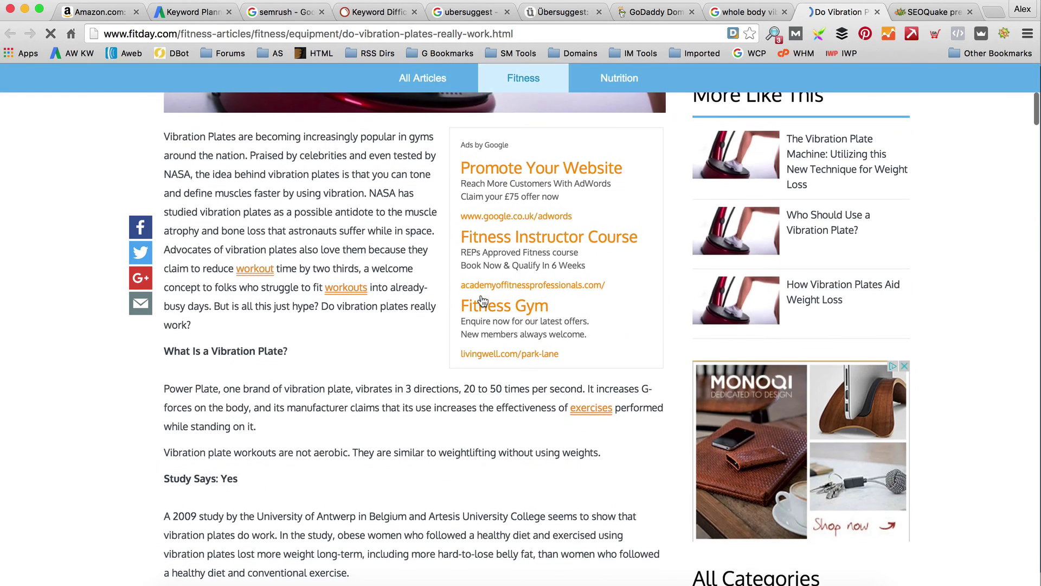
{"action": "scroll", "coordinate": [482, 301], "scroll_direction": "down", "scroll_amount": 7}
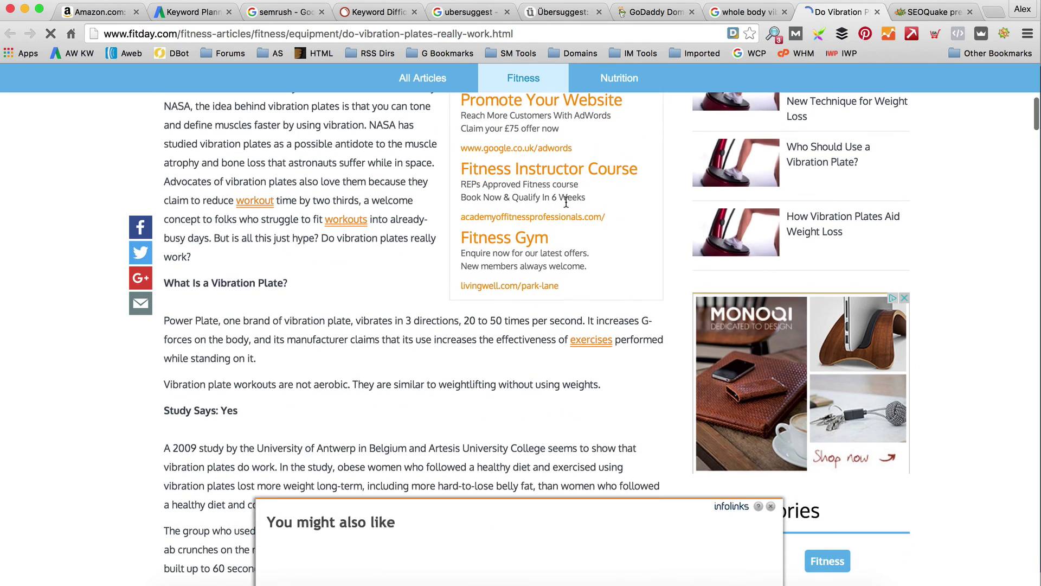
{"action": "scroll", "coordinate": [320, 337], "scroll_direction": "down", "scroll_amount": 13}
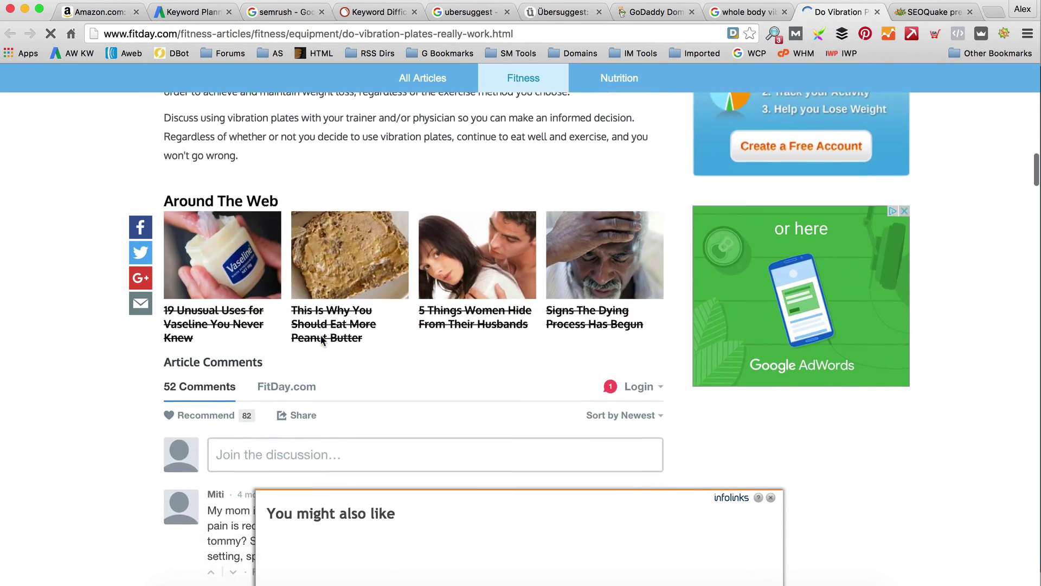
{"action": "left_click", "coordinate": [877, 12]}
- Run the related search "vibrating exercise machines reviews", look through its results and open the vibrationplatereviews.com site
{"action": "scroll", "coordinate": [561, 276], "scroll_direction": "down", "scroll_amount": 1}
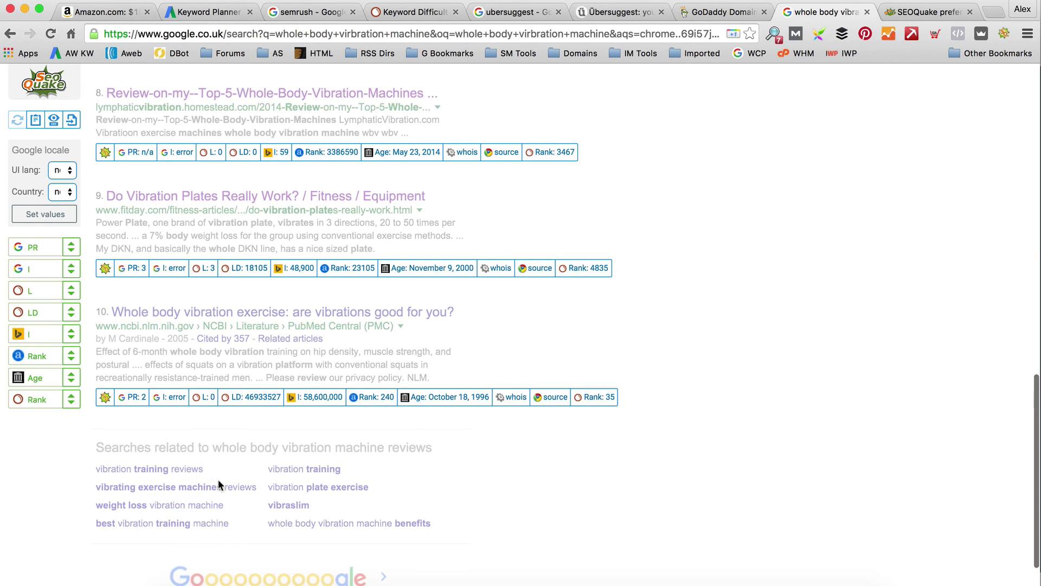
{"action": "left_click", "coordinate": [206, 489]}
{"action": "scroll", "coordinate": [472, 321], "scroll_direction": "down", "scroll_amount": 10}
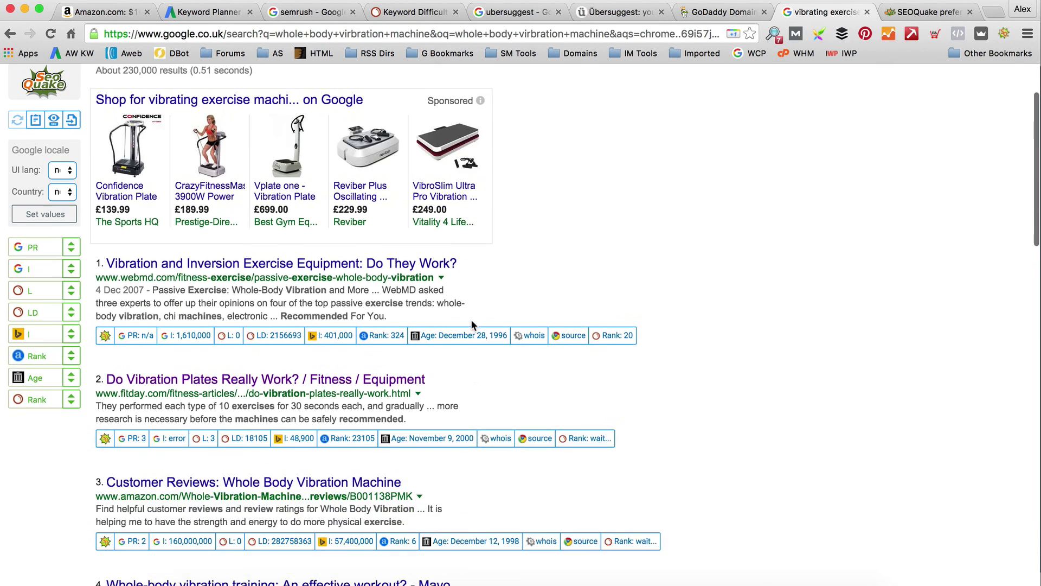
{"action": "scroll", "coordinate": [471, 324], "scroll_direction": "down", "scroll_amount": 4}
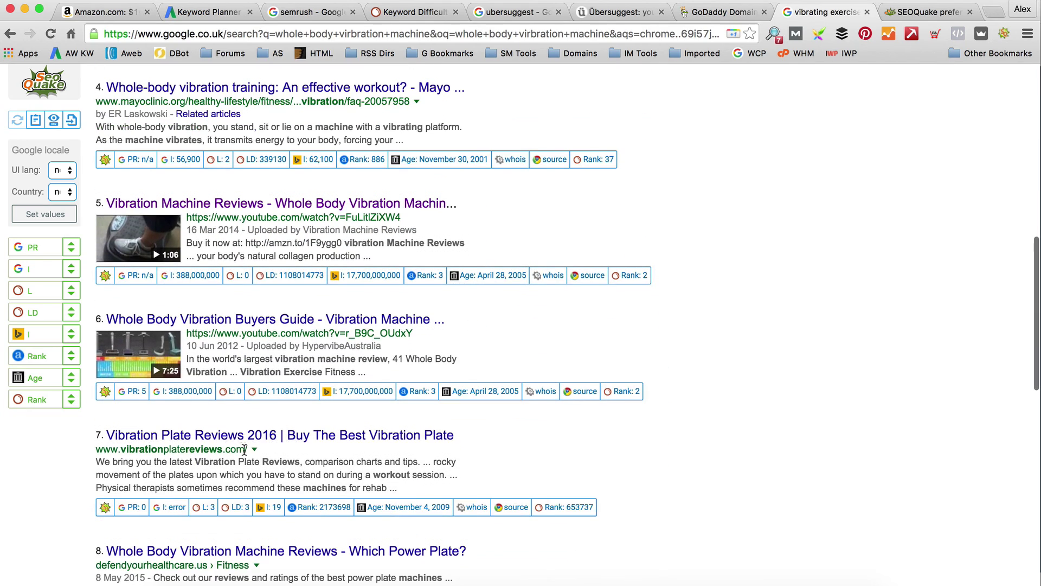
{"action": "scroll", "coordinate": [244, 448], "scroll_direction": "down", "scroll_amount": 1}
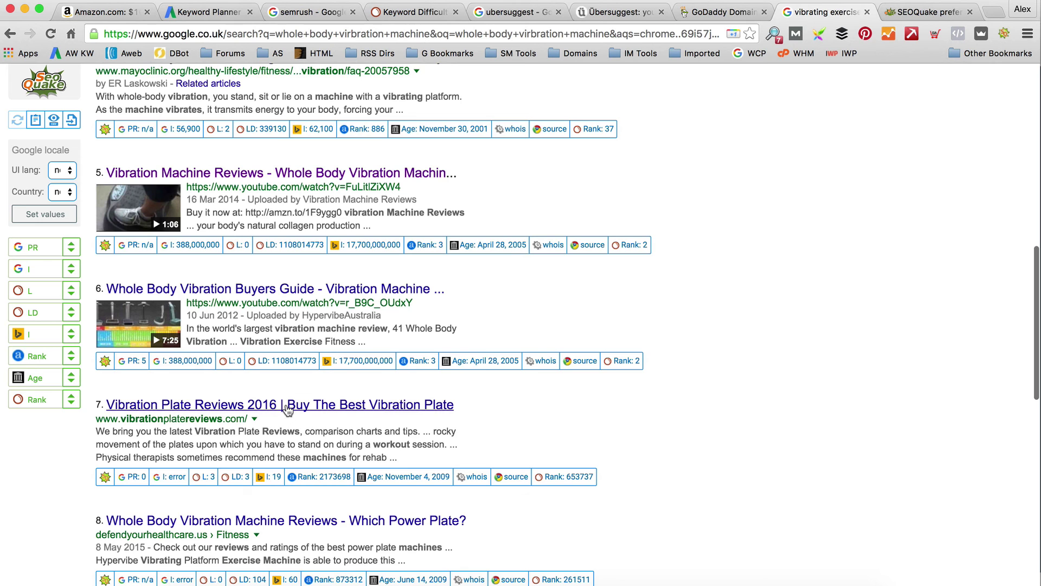
{"action": "left_click", "coordinate": [287, 407]}
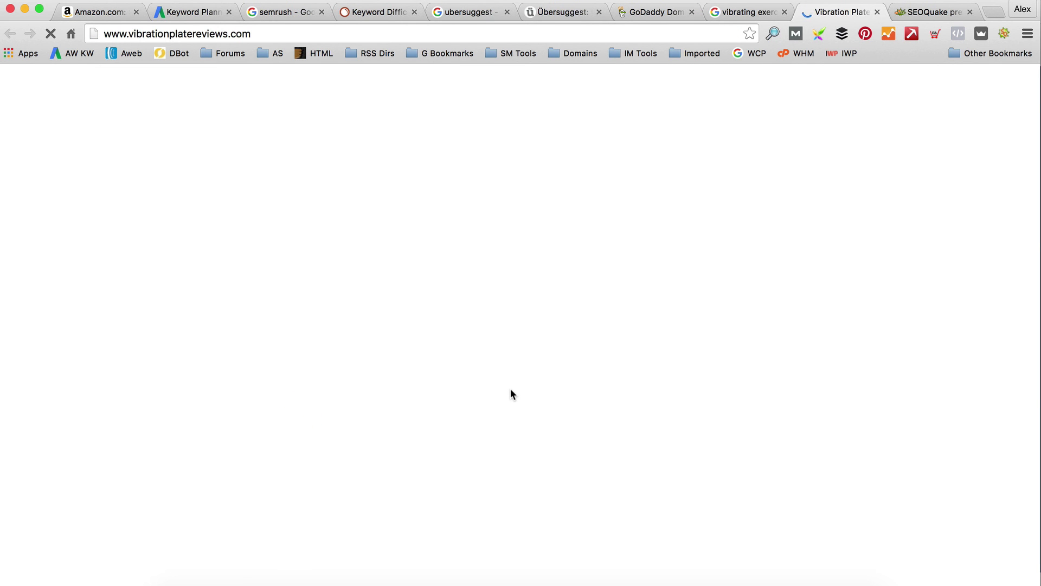
{"action": "scroll", "coordinate": [507, 394], "scroll_direction": "down", "scroll_amount": 4}
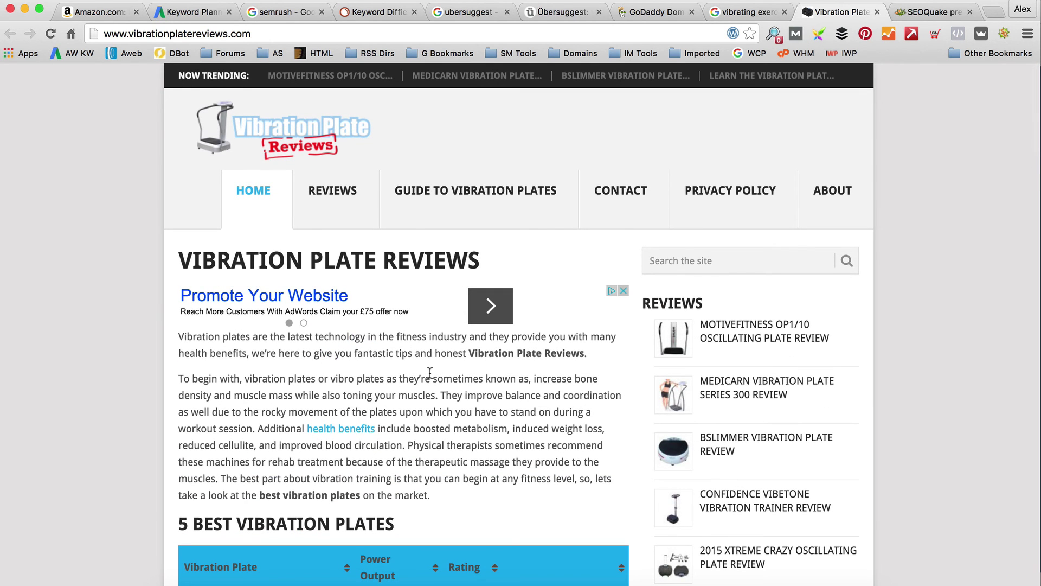
- Check the difficulty of the keyword "vibration plate reviews" in SEMrush's Keyword Difficulty Tool
{"action": "left_click", "coordinate": [375, 12]}
{"action": "left_click_drag", "start_coordinate": [344, 228], "coordinate": [163, 200]}
{"action": "type", "text": "v"}
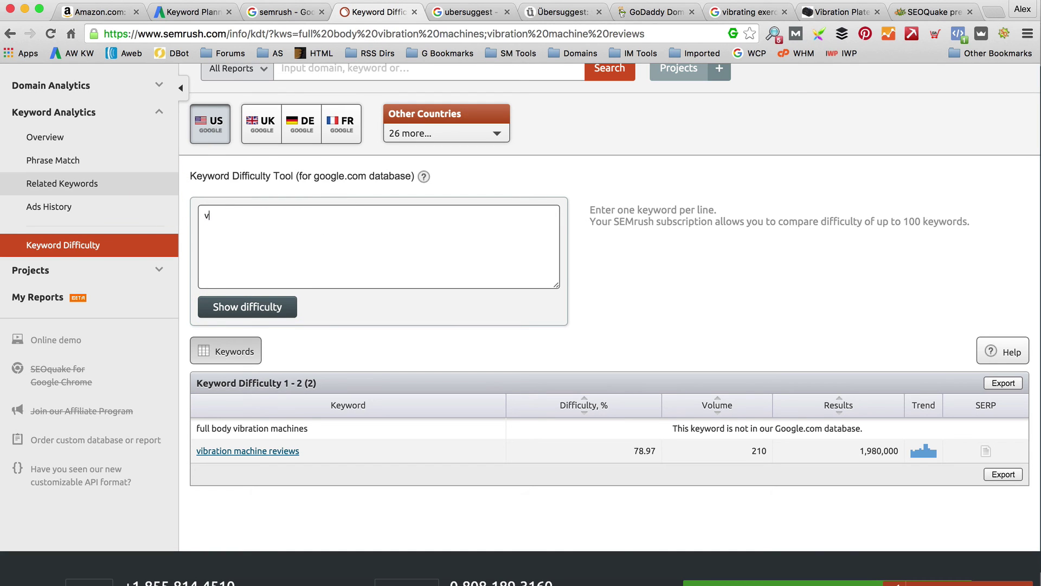
{"action": "type", "text": "ibration plate reviews"}
{"action": "left_click", "coordinate": [250, 308]}
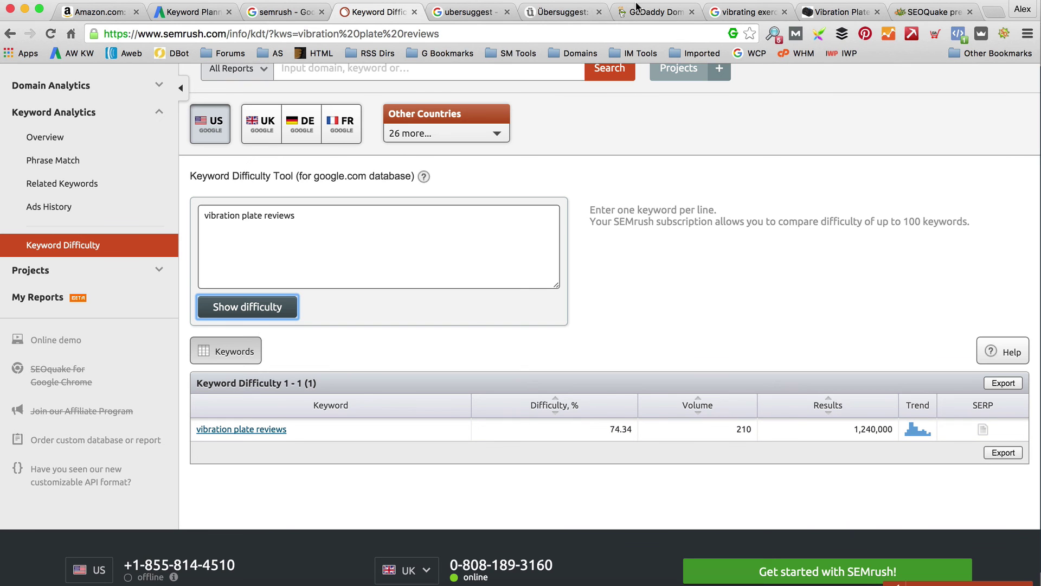
- Return to the Google results and examine the SEOquake link, rank and age metrics of vibrationplatereviews.com and its neighbouring results
{"action": "left_click", "coordinate": [835, 13]}
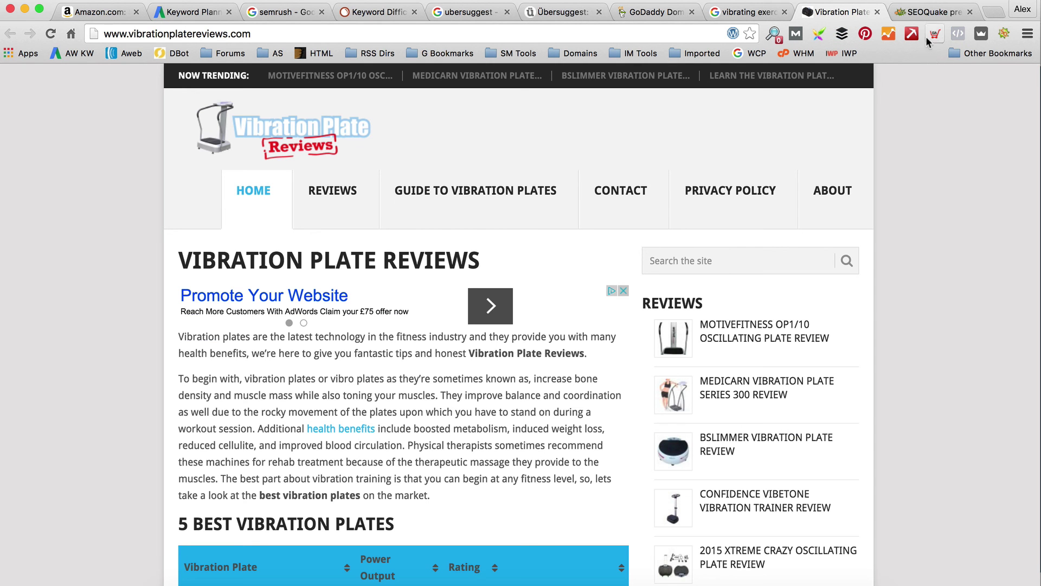
{"action": "left_click", "coordinate": [741, 13]}
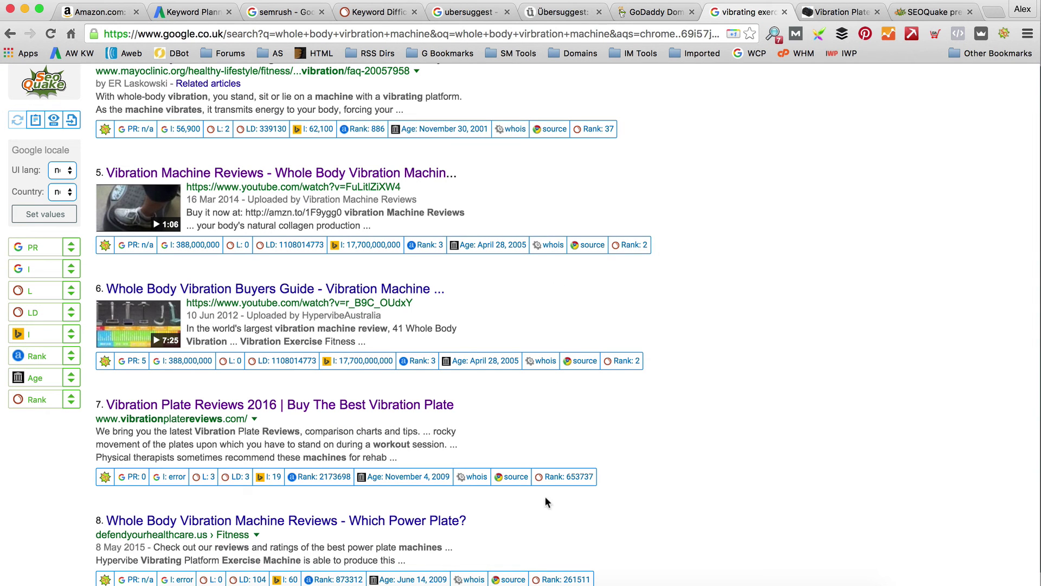
{"action": "left_click", "coordinate": [173, 478]}
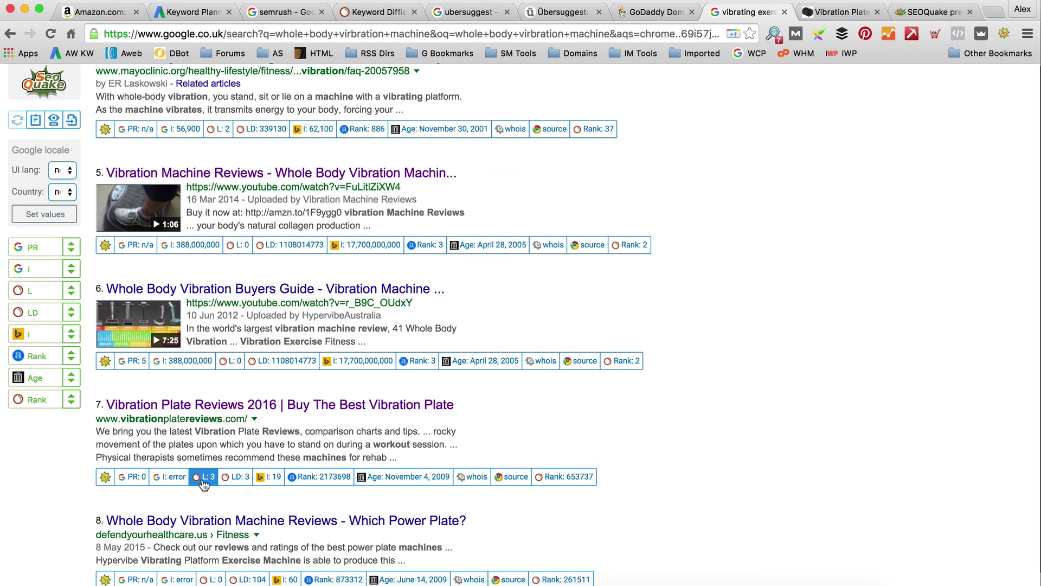
{"action": "left_click", "coordinate": [230, 477]}
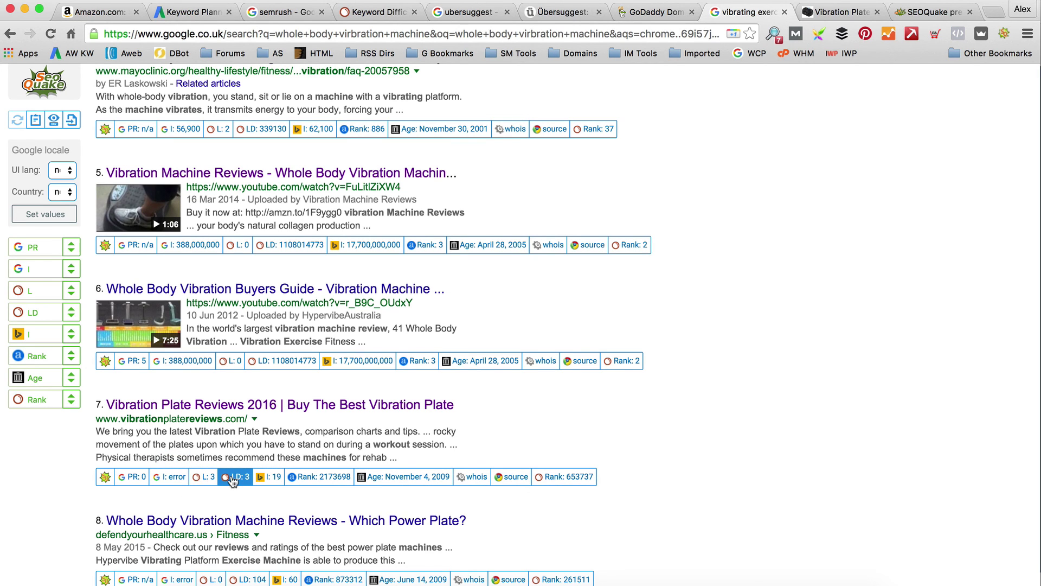
{"action": "scroll", "coordinate": [230, 478], "scroll_direction": "down", "scroll_amount": 2}
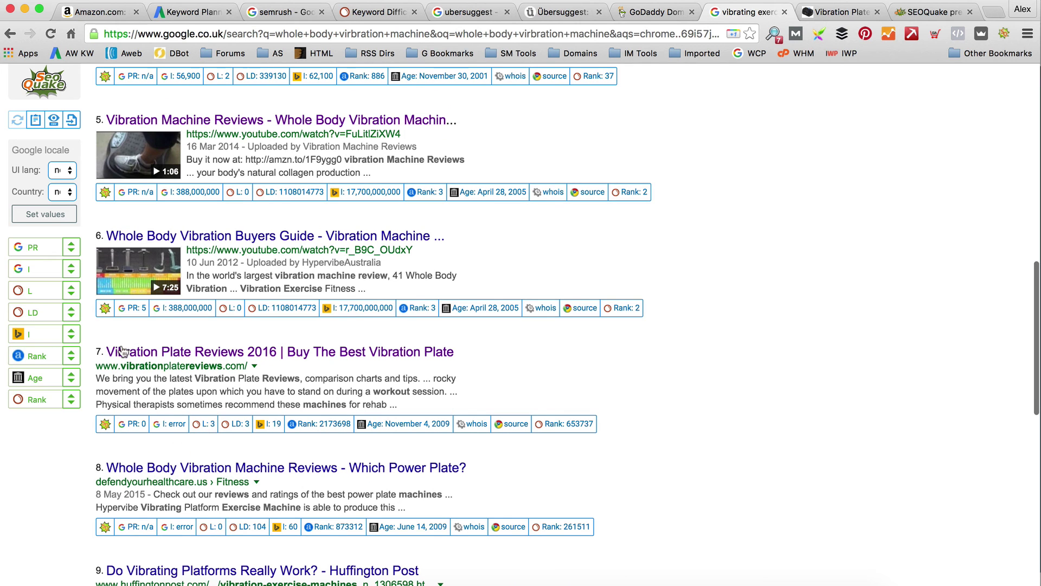
{"action": "scroll", "coordinate": [533, 363], "scroll_direction": "down", "scroll_amount": 5}
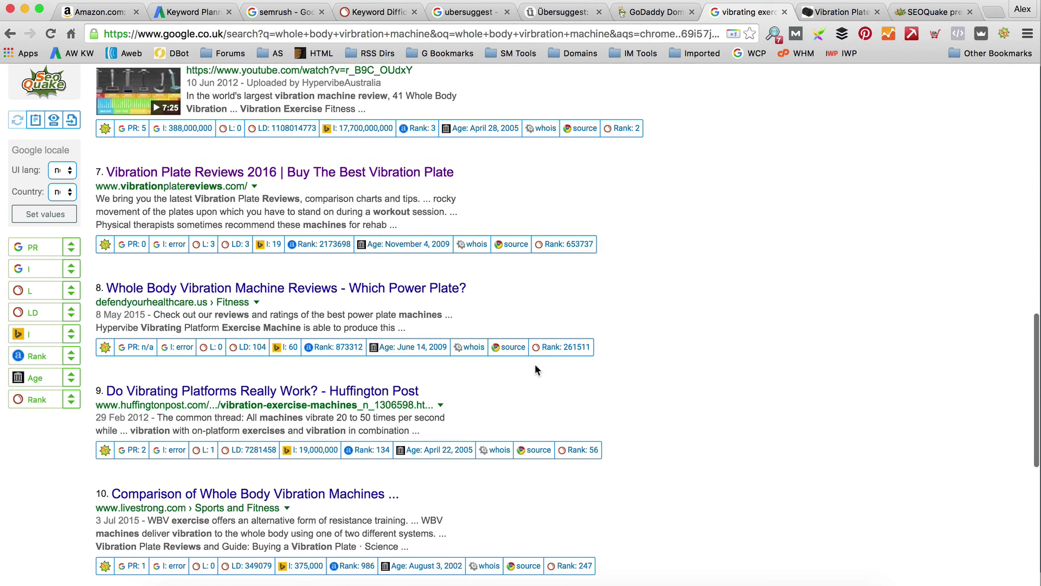
{"action": "scroll", "coordinate": [536, 371], "scroll_direction": "up", "scroll_amount": 3}
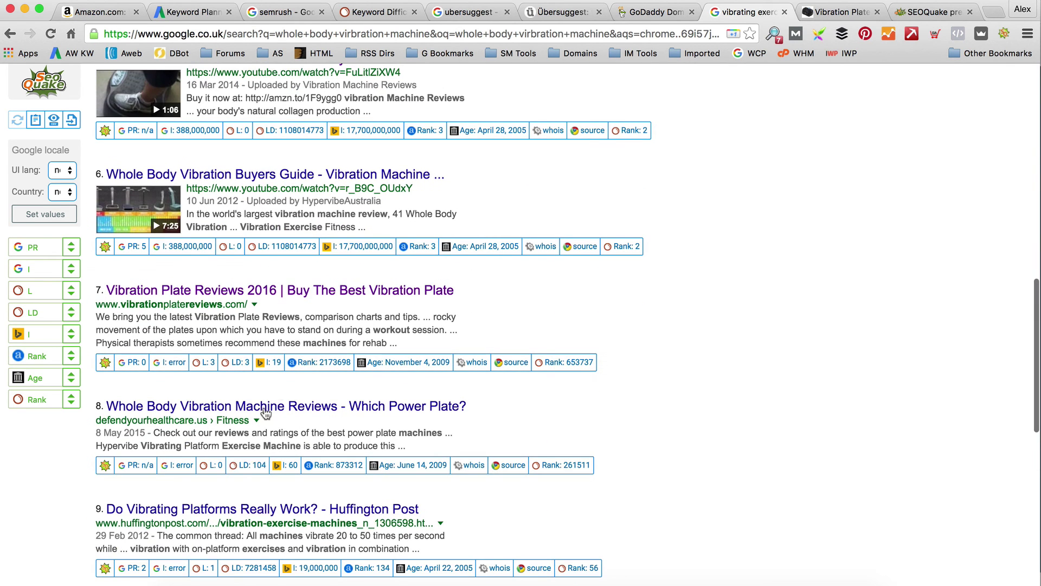
{"action": "scroll", "coordinate": [273, 404], "scroll_direction": "up", "scroll_amount": 3}
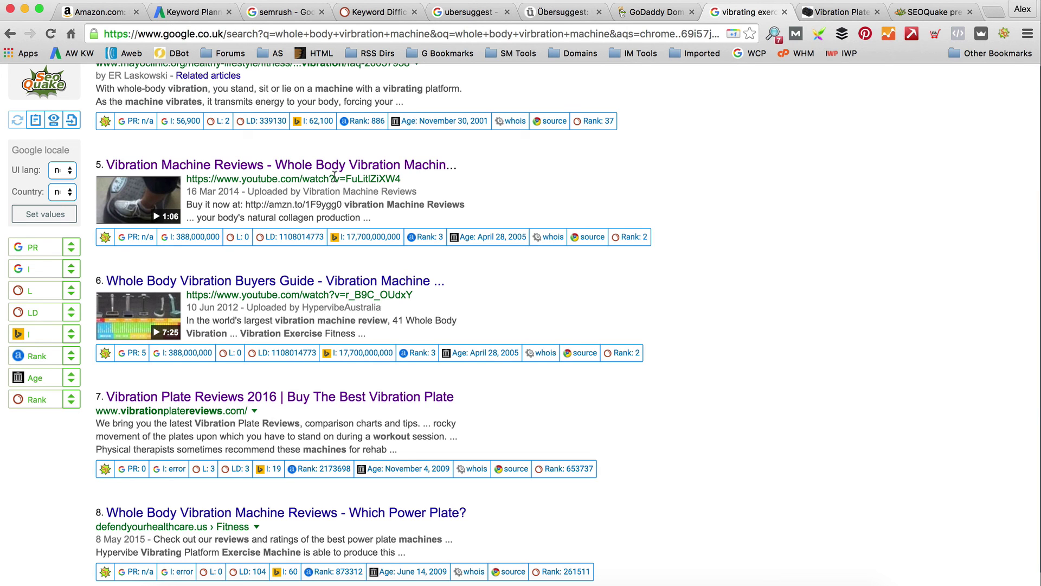
- Recheck the SEMrush keyword difficulty result, switch to AdWords Keyword Planner and look through the body vibration keyword ideas
{"action": "left_click", "coordinate": [383, 13]}
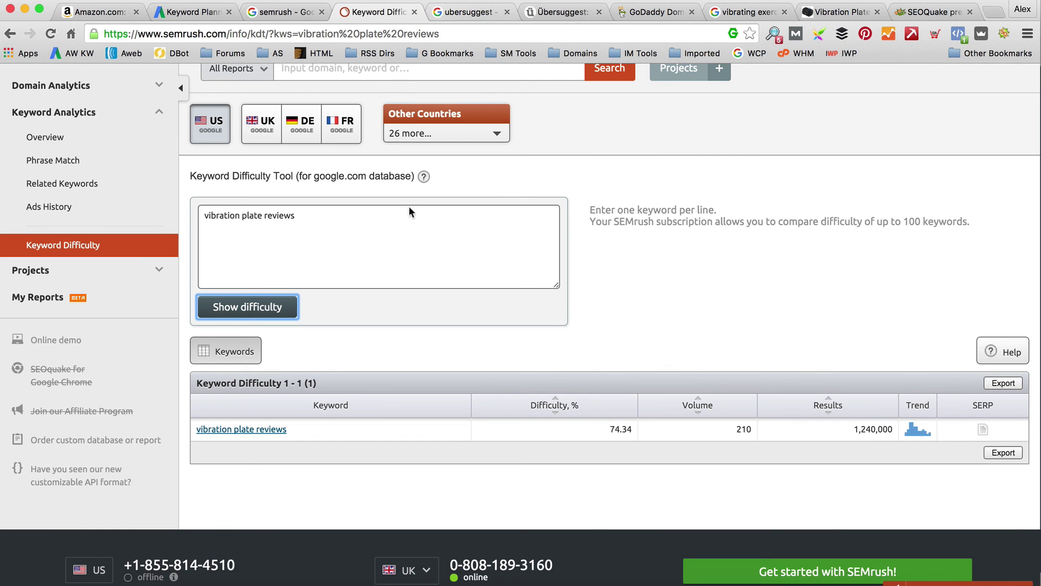
{"action": "left_click", "coordinate": [169, 13]}
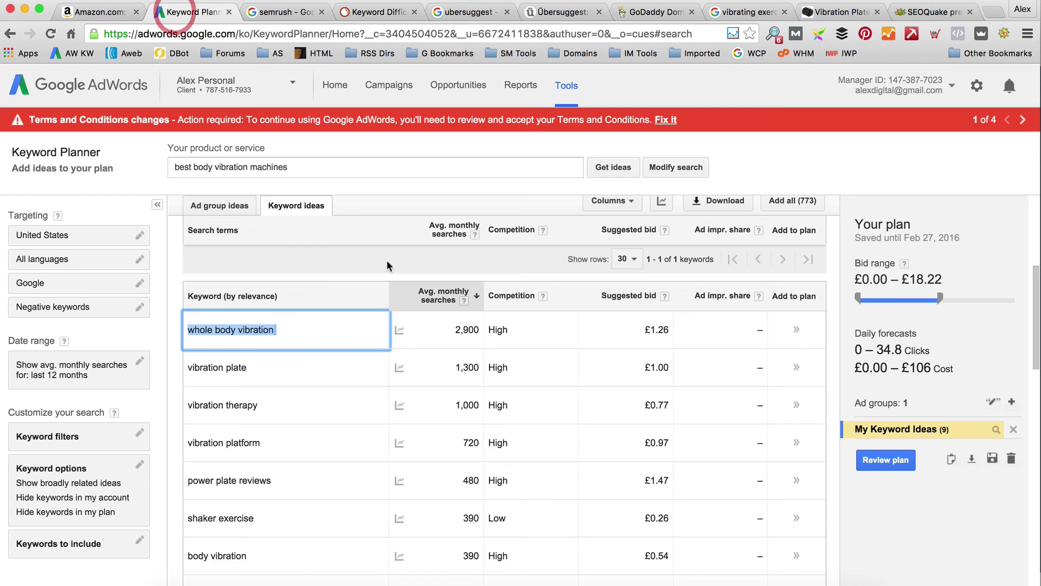
{"action": "scroll", "coordinate": [295, 342], "scroll_direction": "down", "scroll_amount": 3}
{"action": "scroll", "coordinate": [336, 406], "scroll_direction": "down", "scroll_amount": 3}
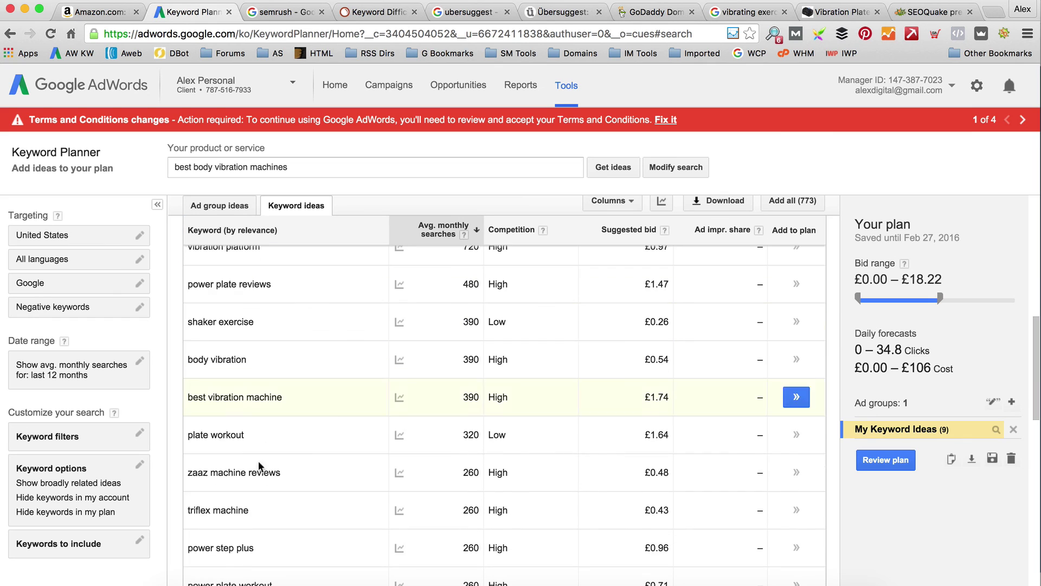